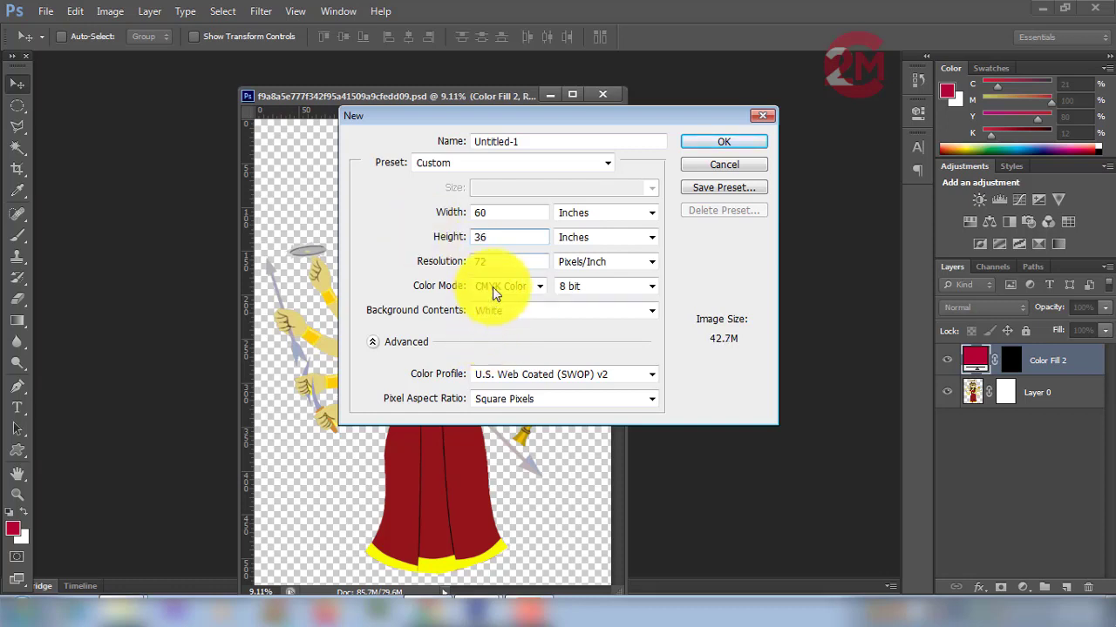
- Create a 60 x 36 inch CMYK document at 72 pixels/inch and enlarge its window across the workspace
{"action": "left_click", "coordinate": [722, 141]}
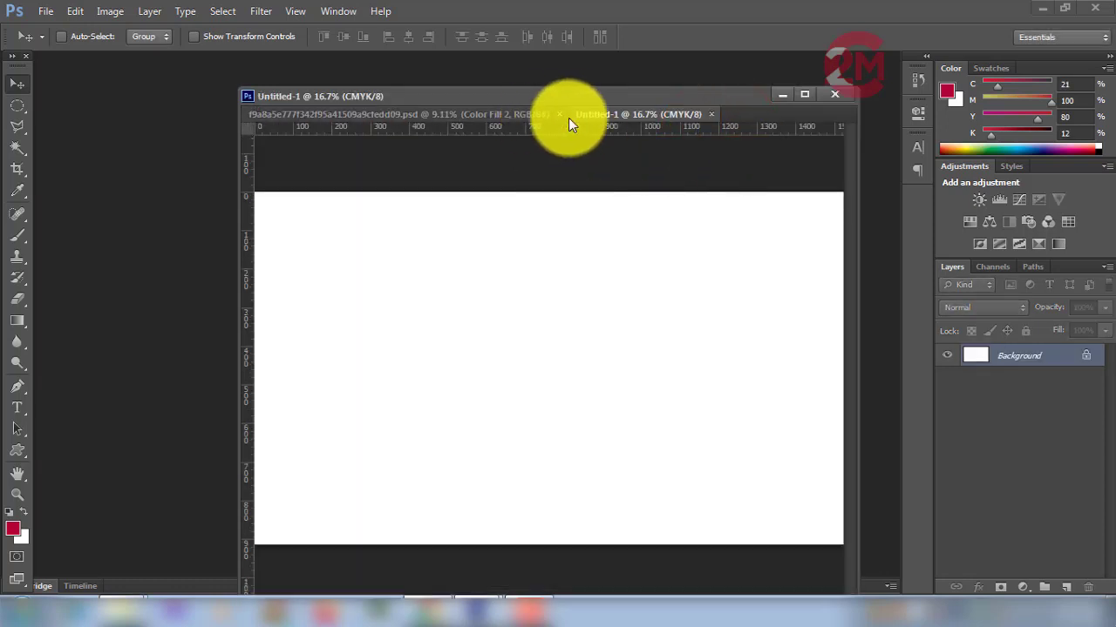
{"action": "left_click_drag", "start_coordinate": [556, 96], "coordinate": [357, 66]}
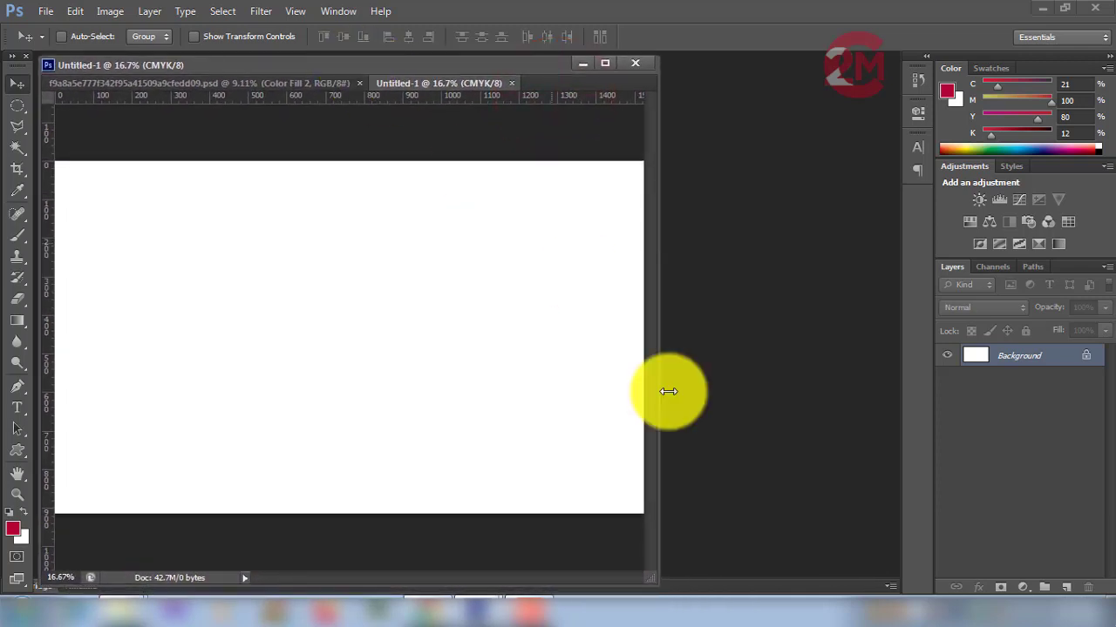
{"action": "left_click_drag", "start_coordinate": [659, 541], "coordinate": [906, 563]}
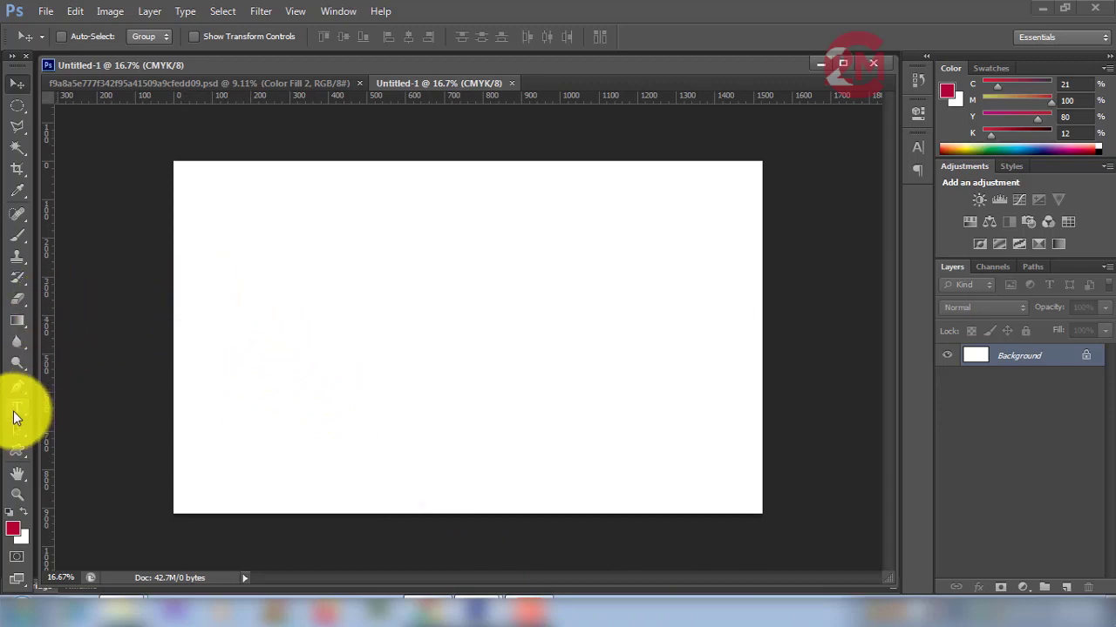
- Add the placeholder text "ewfrwewe" in STM-BNT-Arjun Bold and scale it up to about 310.5 pt
{"action": "left_click", "coordinate": [17, 409]}
{"action": "left_click", "coordinate": [349, 290]}
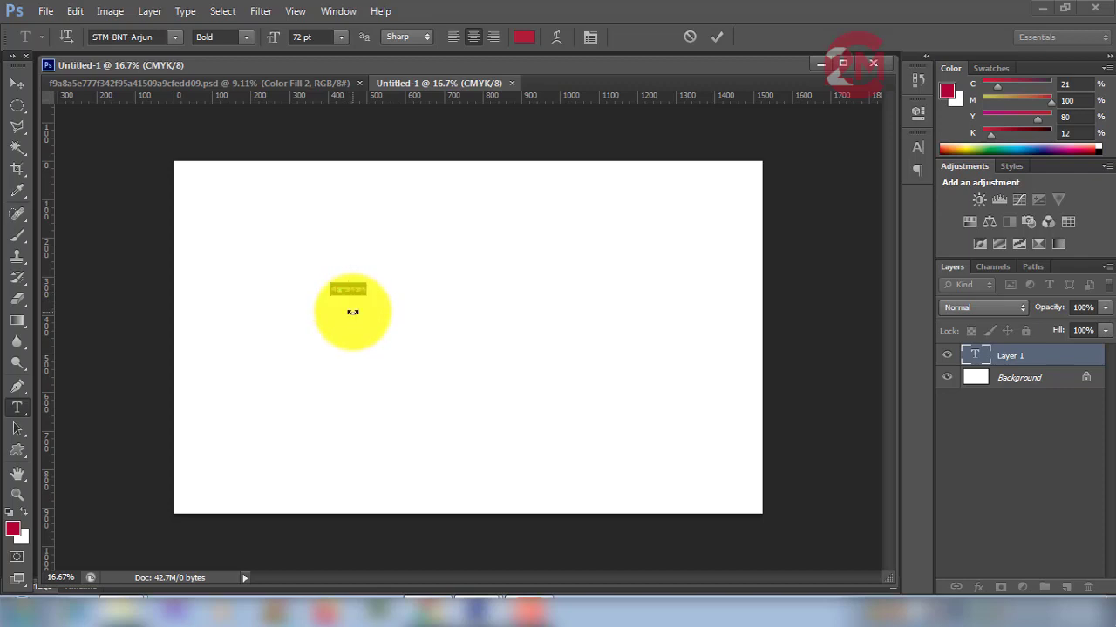
{"action": "left_click", "coordinate": [17, 82]}
{"action": "key", "text": "ctrl+t"}
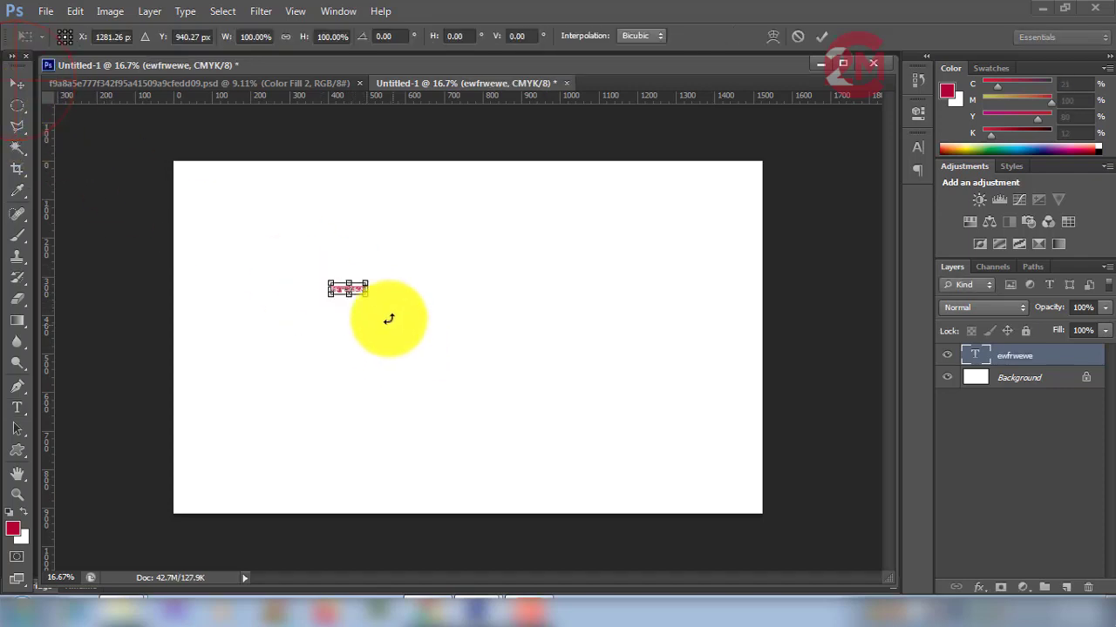
{"action": "left_click_drag", "start_coordinate": [366, 298], "coordinate": [480, 355]}
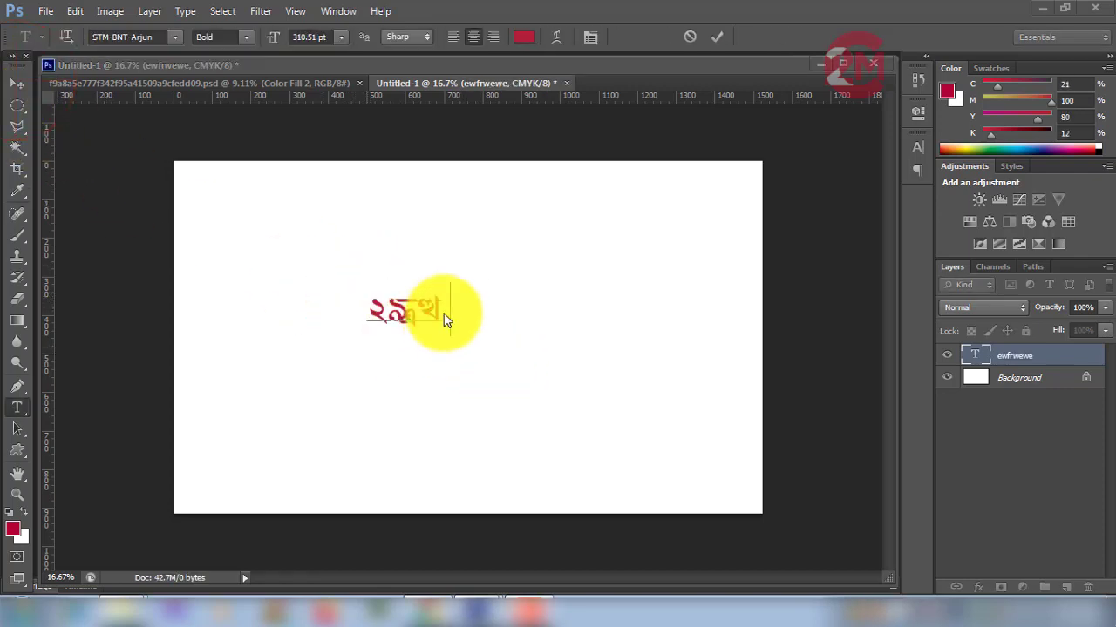
- Replace the placeholder with "২৯ তম বর্ষ" and move the text to the canvas's upper centre
{"action": "left_click", "coordinate": [444, 314]}
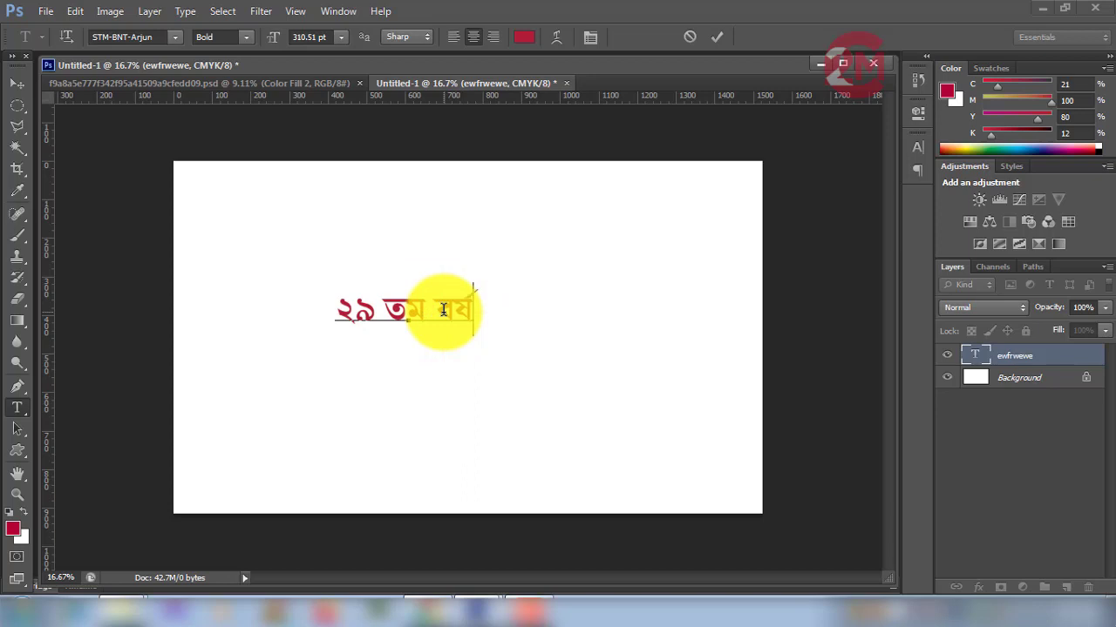
{"action": "left_click", "coordinate": [16, 82]}
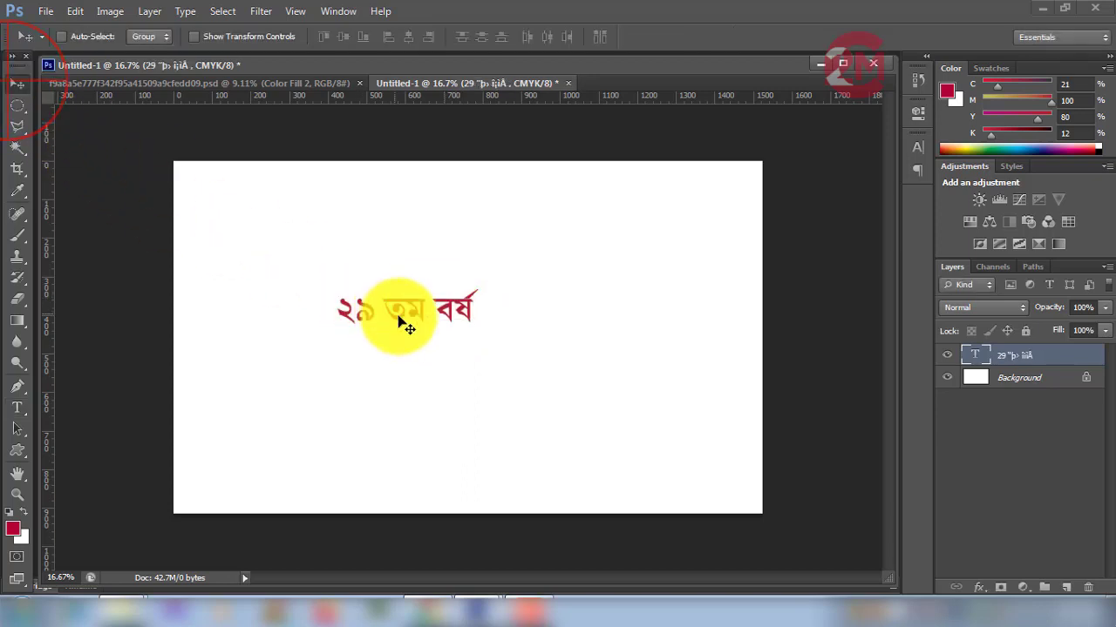
{"action": "left_click_drag", "start_coordinate": [403, 322], "coordinate": [457, 209]}
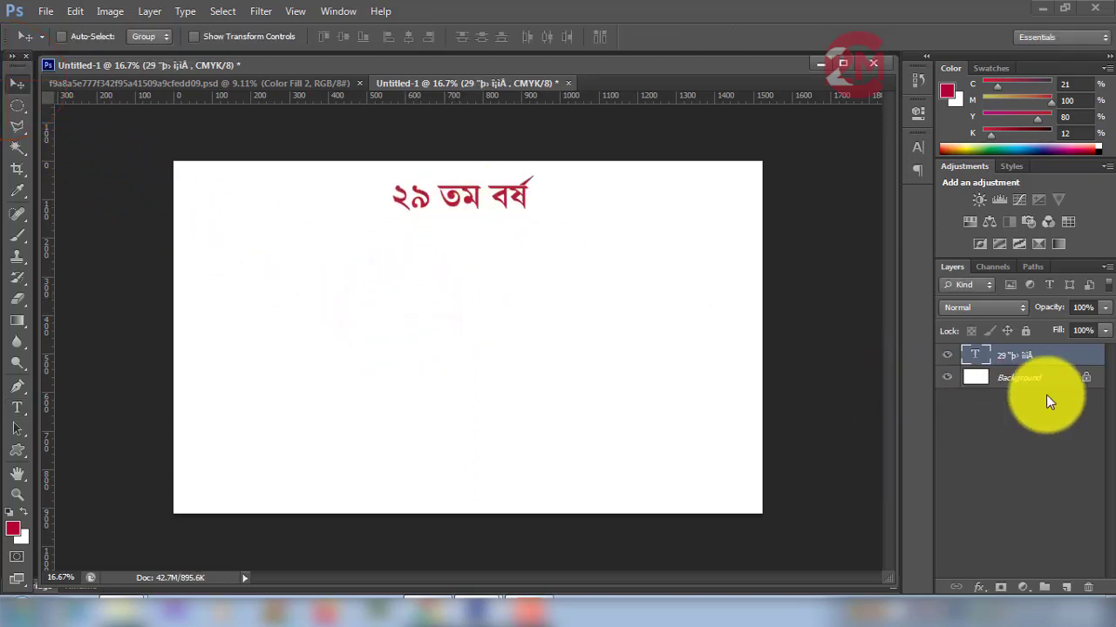
- Convert the locked Background into the regular layer "Layer 0"
{"action": "left_click", "coordinate": [1093, 390]}
{"action": "double_click", "coordinate": [1094, 390]}
{"action": "left_click", "coordinate": [371, 129]}
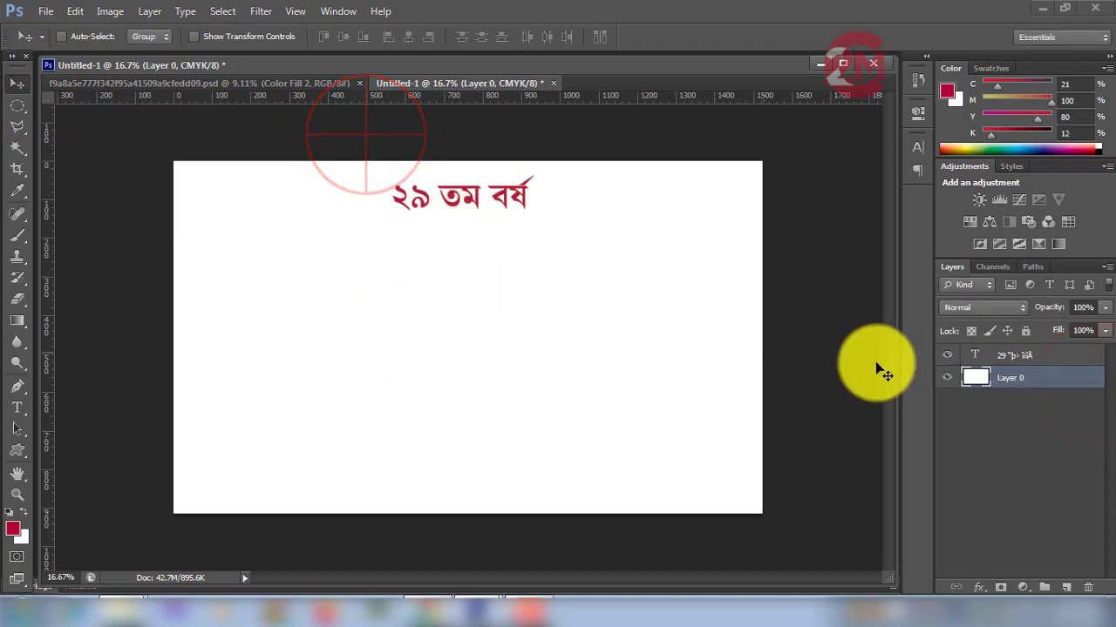
- Move the "২৯ তম বর্ষ" text into the canvas's upper-left corner, undoing the mistaken shift of Layer 0
{"action": "left_click_drag", "start_coordinate": [478, 203], "coordinate": [299, 204]}
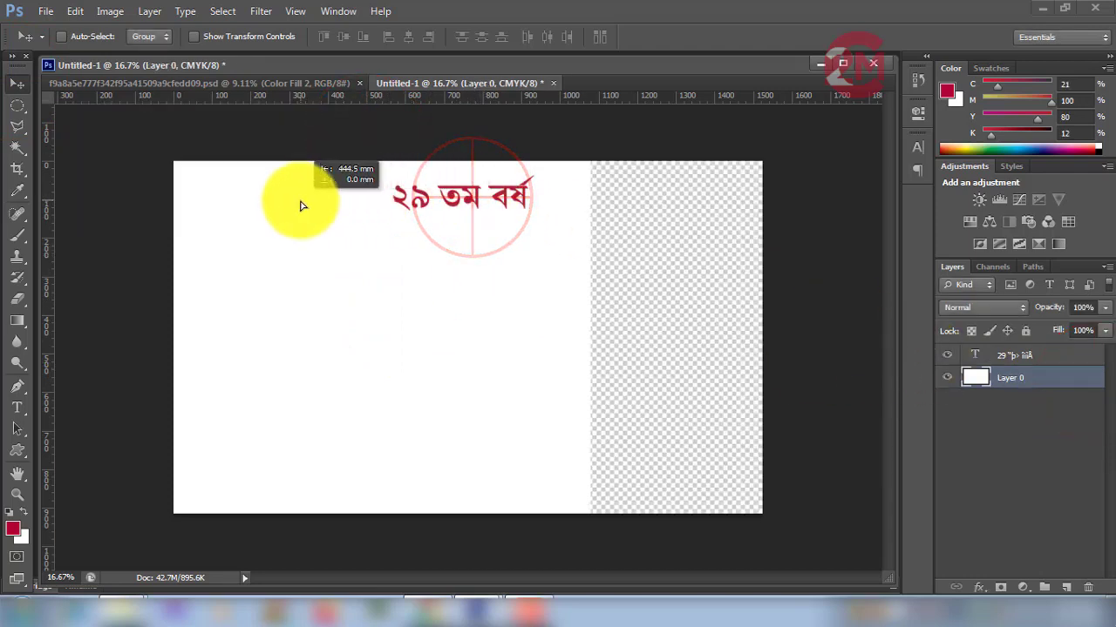
{"action": "key", "text": "ctrl+z"}
{"action": "left_click", "coordinate": [1042, 356]}
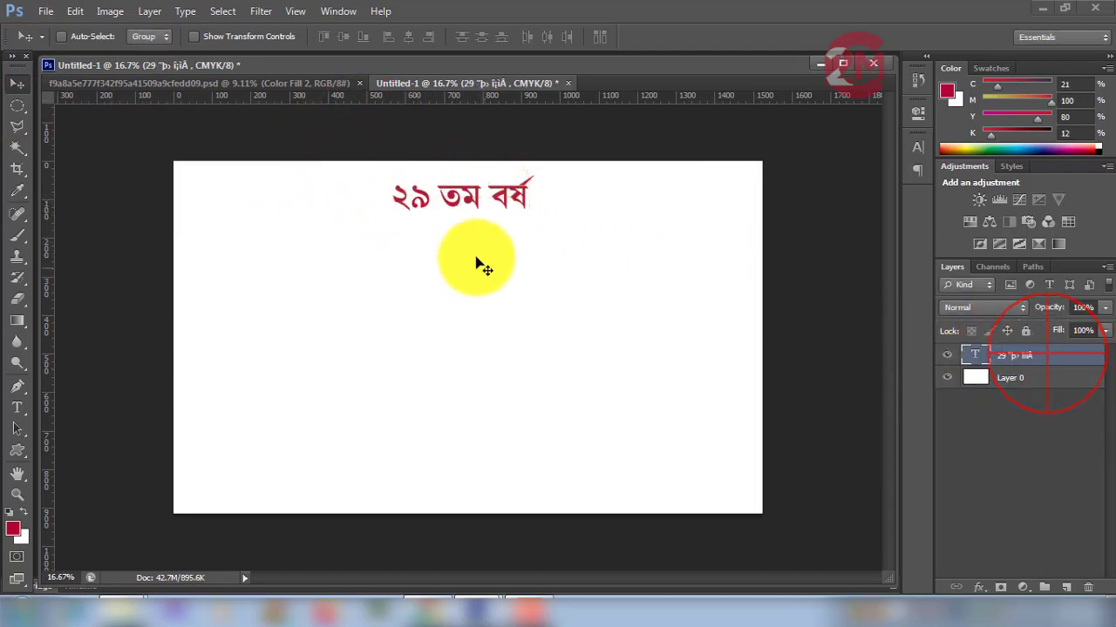
{"action": "left_click_drag", "start_coordinate": [451, 199], "coordinate": [248, 201]}
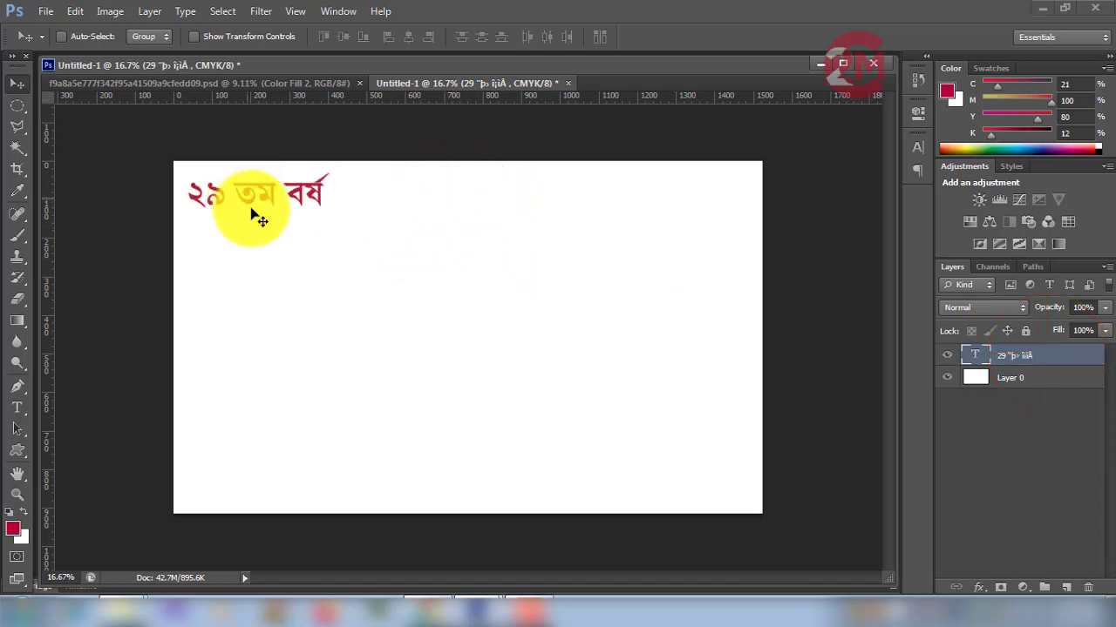
- Save the document in the FLEX folder as the Photoshop file Untitled-1
{"action": "key", "text": "ctrl+s"}
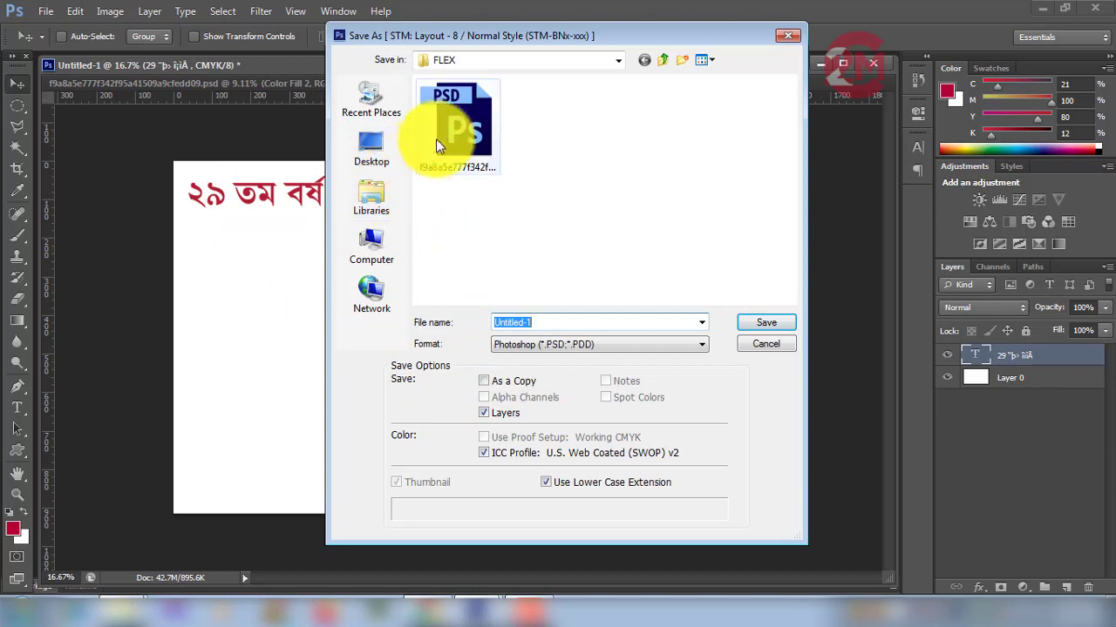
{"action": "left_click", "coordinate": [764, 327]}
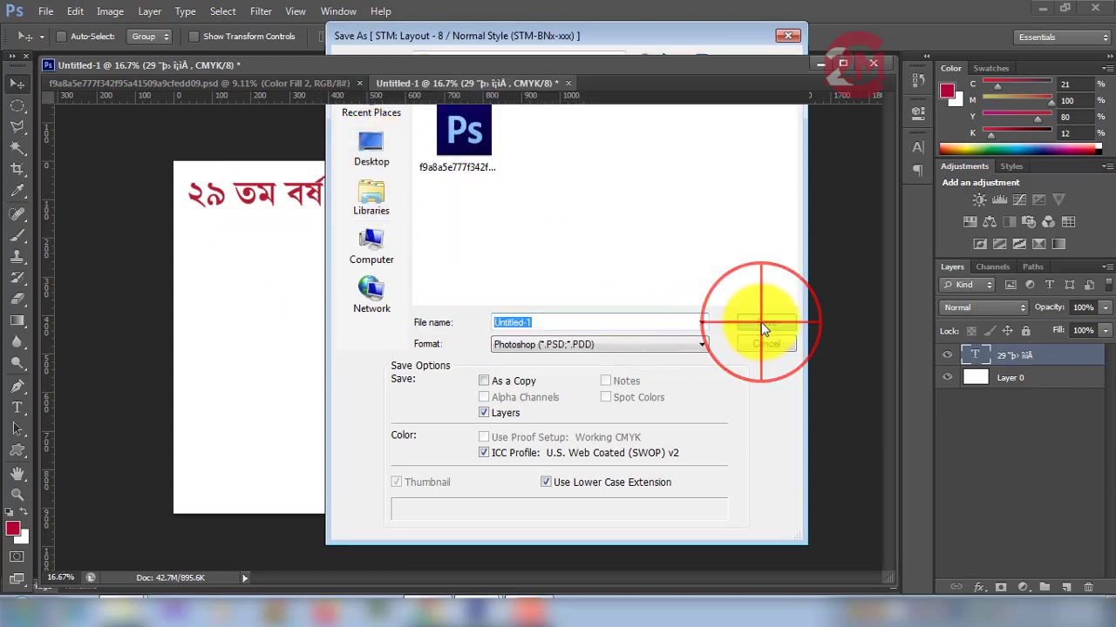
{"action": "left_click", "coordinate": [736, 188]}
- Switch to CorelDRAW and copy the "আমাদের ভাবনা" heading and the two-line slogan together as objects from the left card
{"action": "left_click", "coordinate": [1041, 8]}
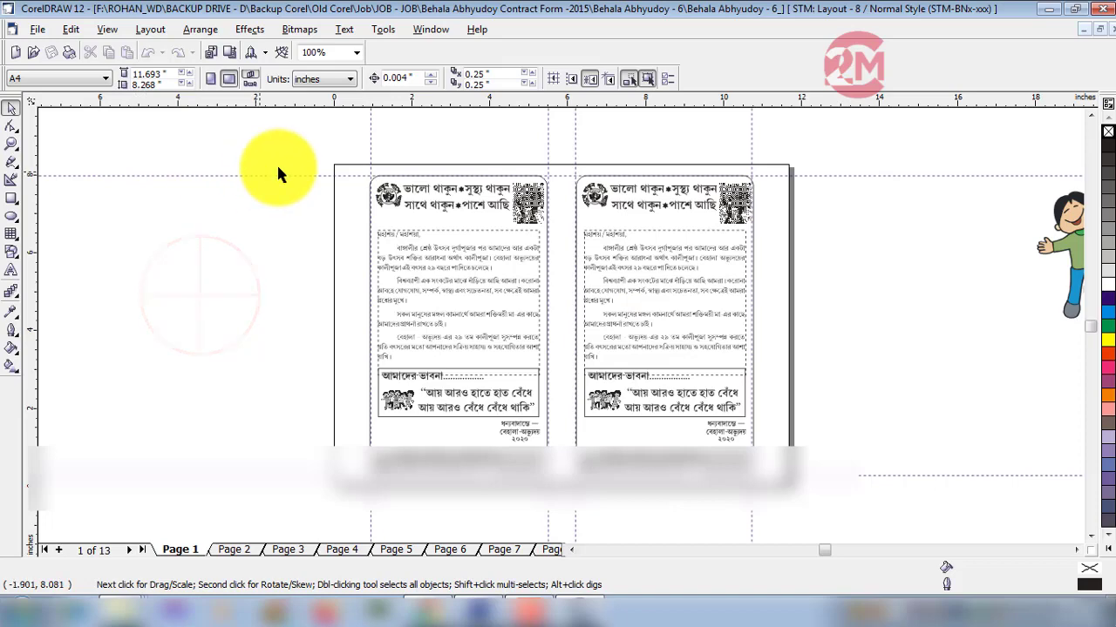
{"action": "left_click_drag", "start_coordinate": [324, 124], "coordinate": [861, 515]}
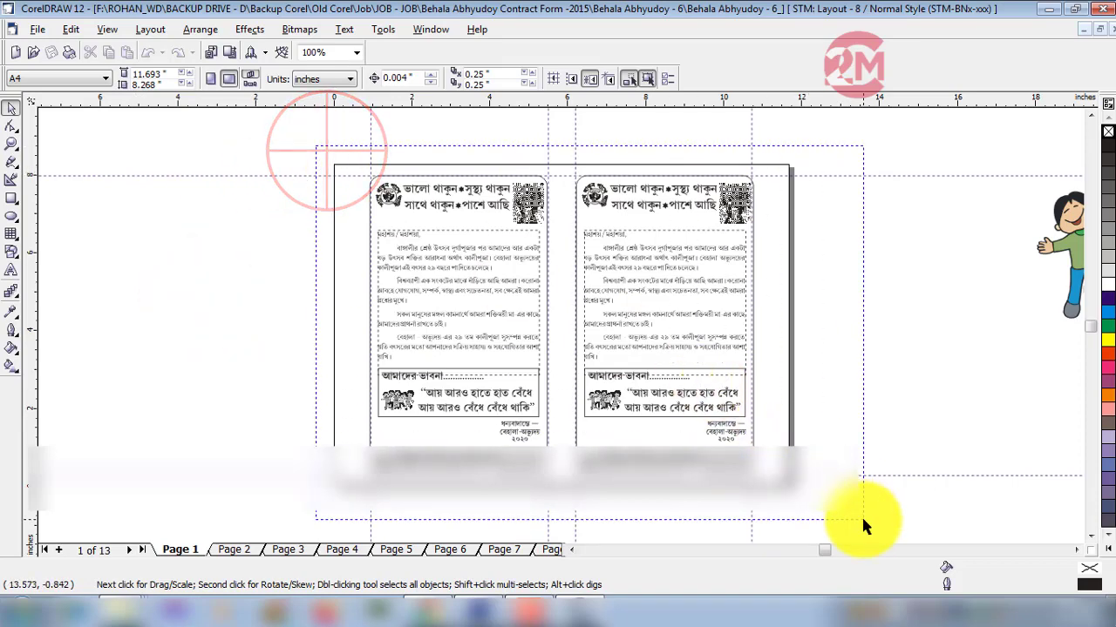
{"action": "key", "text": "F4"}
{"action": "left_click", "coordinate": [598, 423]}
{"action": "scroll", "coordinate": [70, 488], "scroll_direction": "up", "scroll_amount": 3}
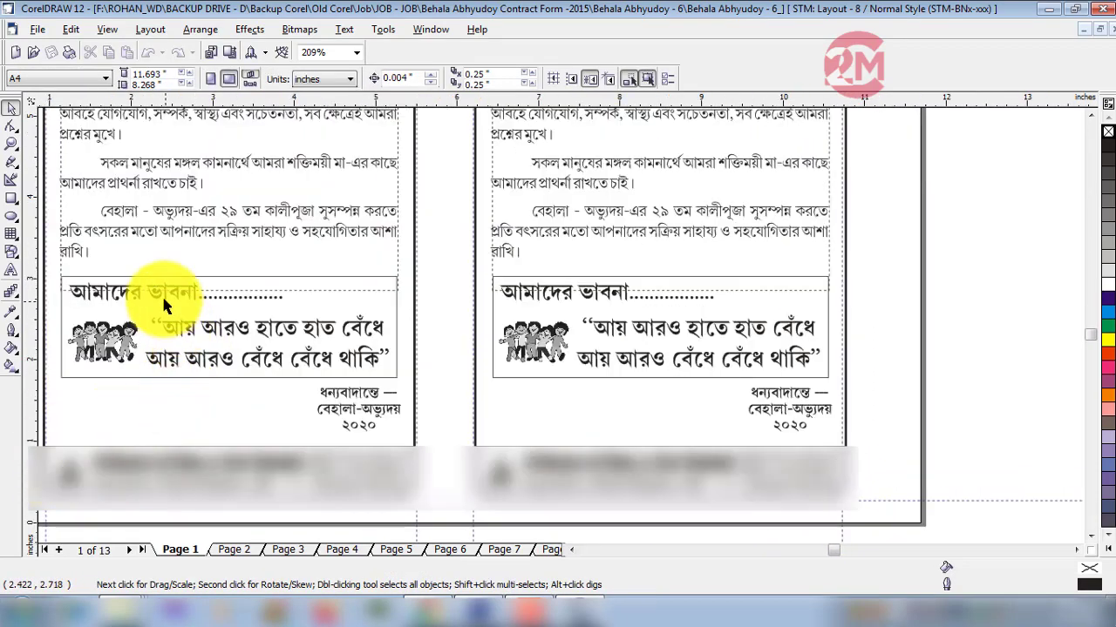
{"action": "left_click", "coordinate": [166, 292]}
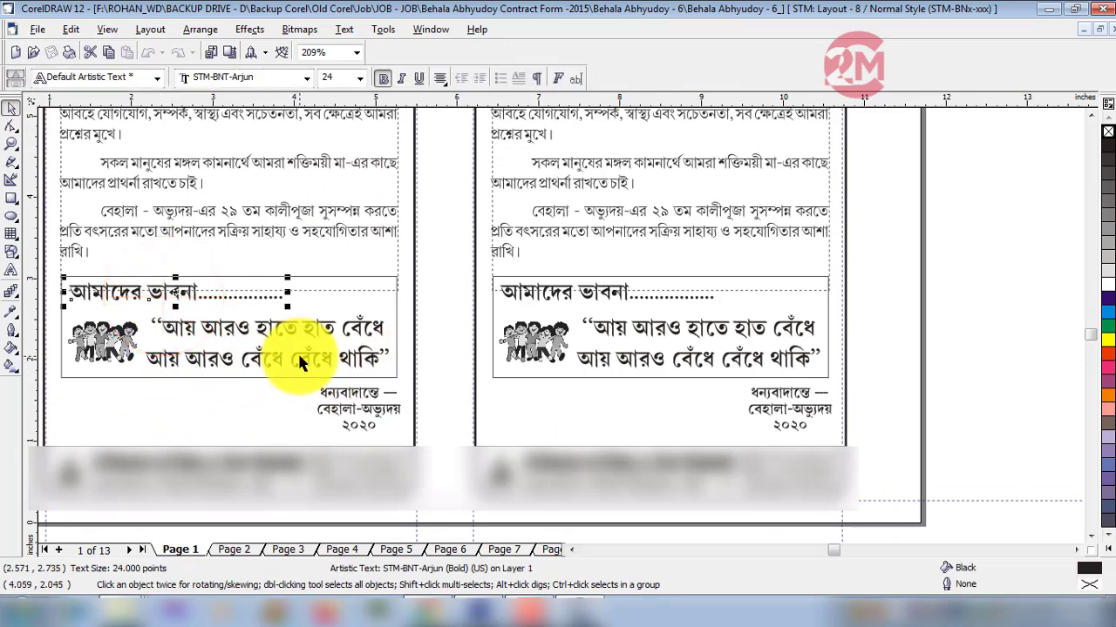
{"action": "left_click", "coordinate": [190, 328], "text": "shift"}
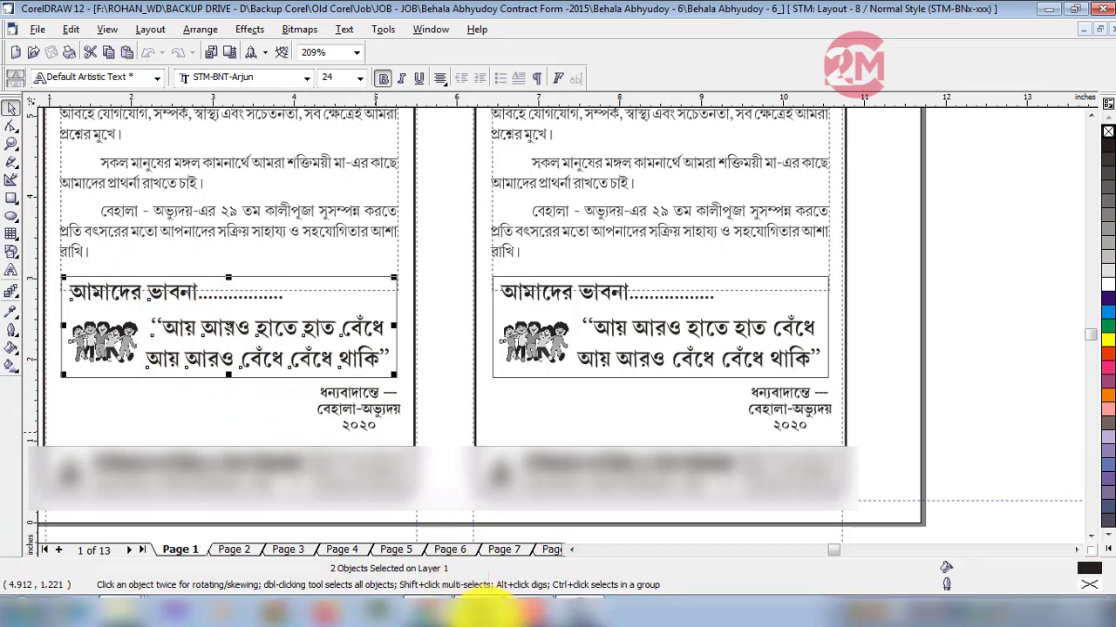
- Paste the copied objects into the Photoshop document, scale them to about 714% and move them to the canvas centre
{"action": "left_click", "coordinate": [485, 609]}
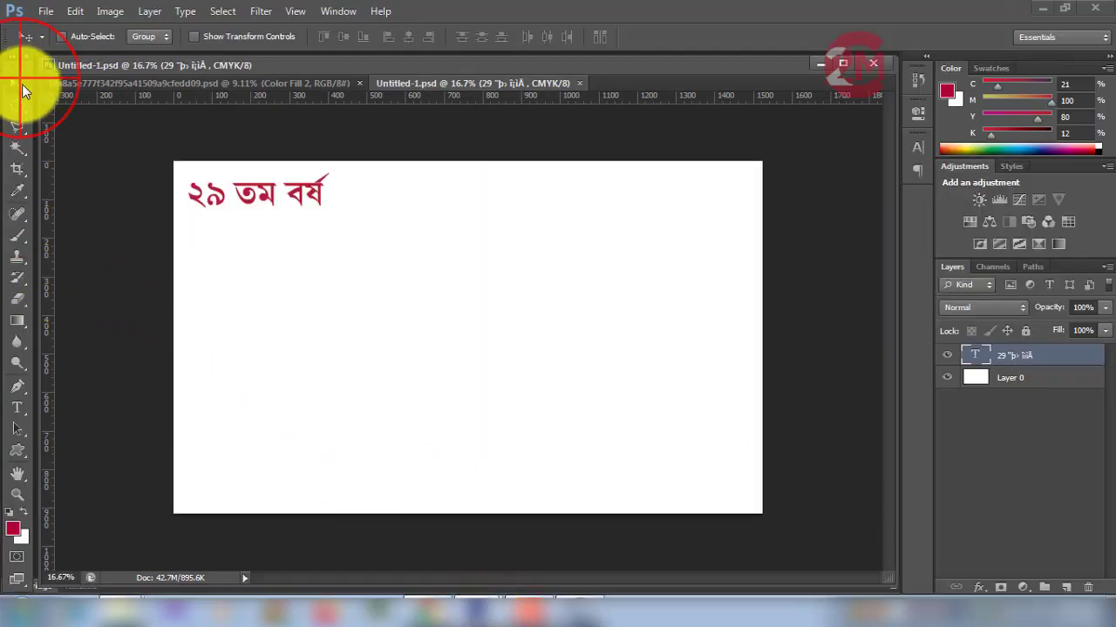
{"action": "key", "text": "ctrl+v"}
{"action": "key", "text": "ctrl+t"}
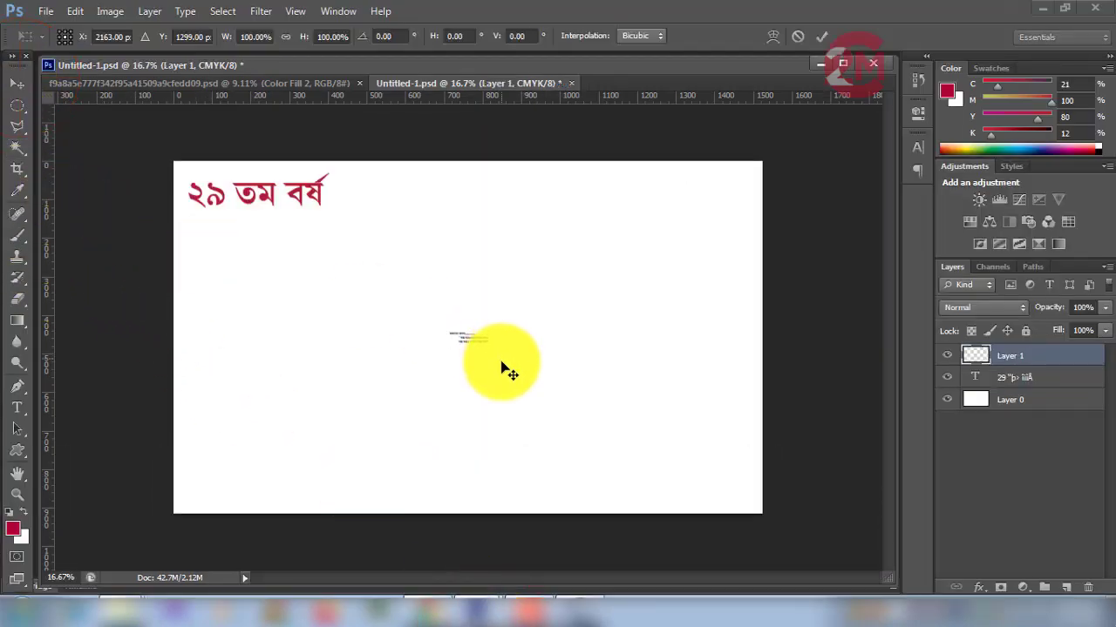
{"action": "left_click_drag", "start_coordinate": [489, 348], "coordinate": [672, 466]}
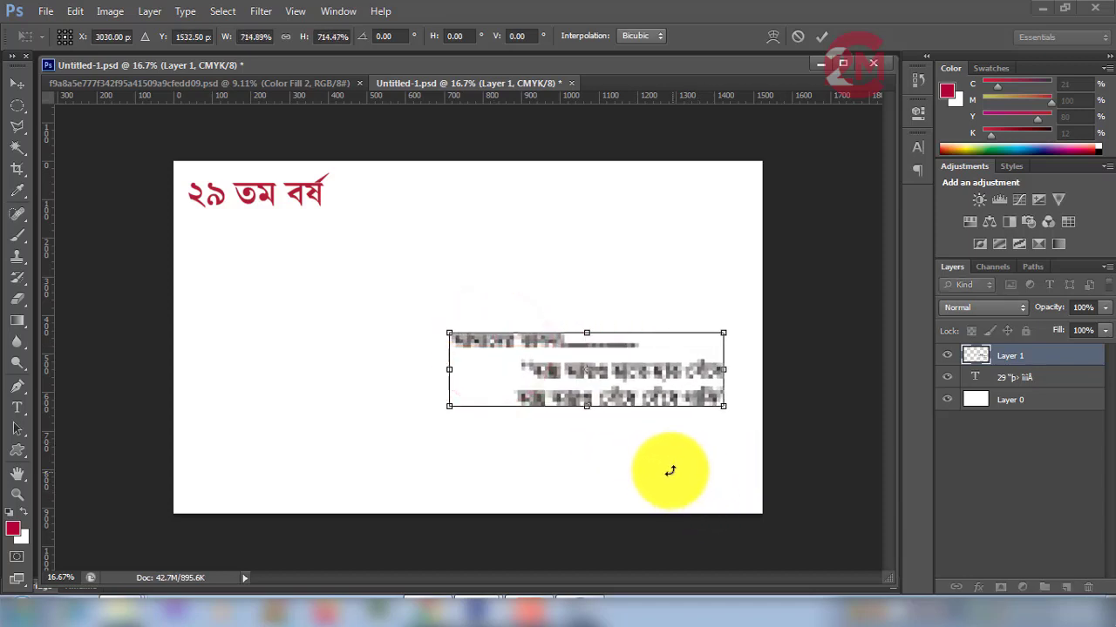
{"action": "key", "text": "Return"}
{"action": "left_click_drag", "start_coordinate": [562, 375], "coordinate": [424, 318]}
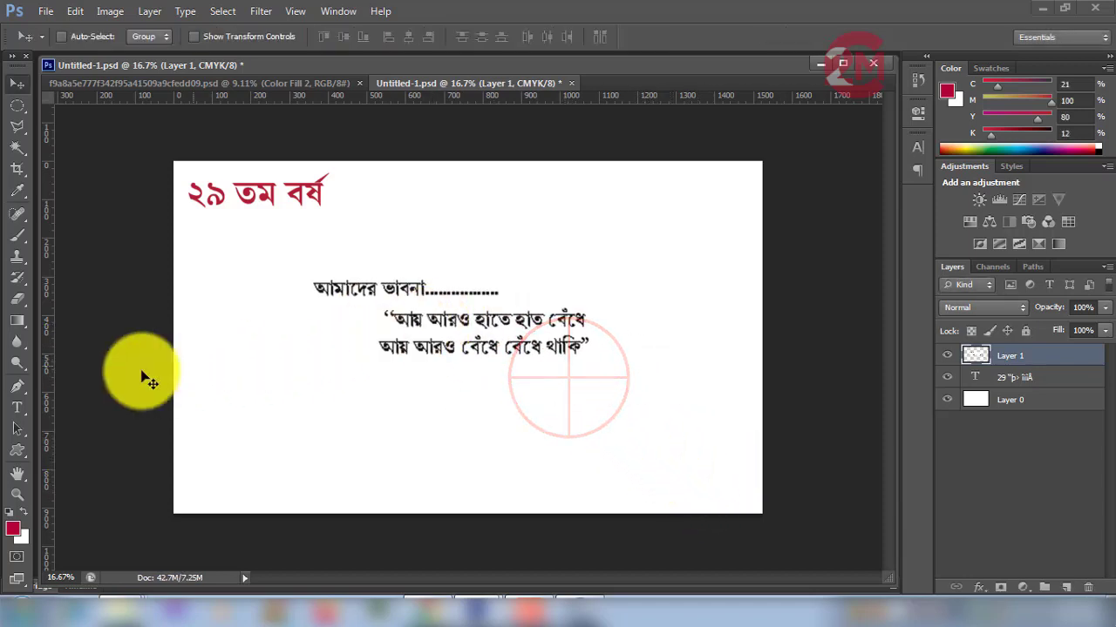
- Delete the pasted pixel layer containing the heading and slogan
{"action": "left_click", "coordinate": [19, 407]}
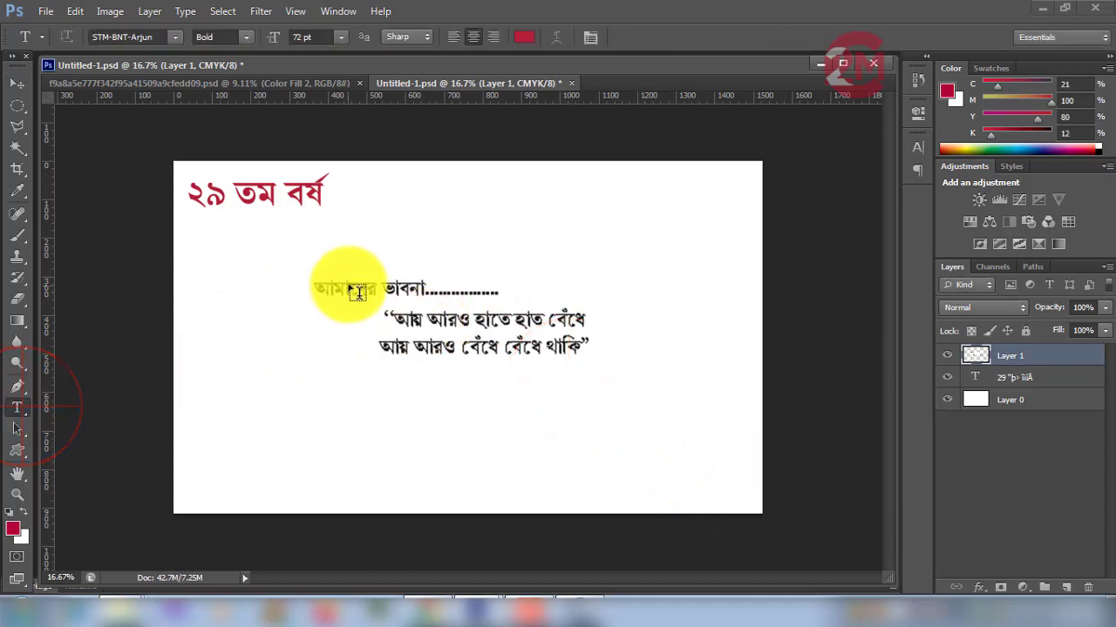
{"action": "left_click", "coordinate": [17, 83]}
{"action": "key", "text": "Delete"}
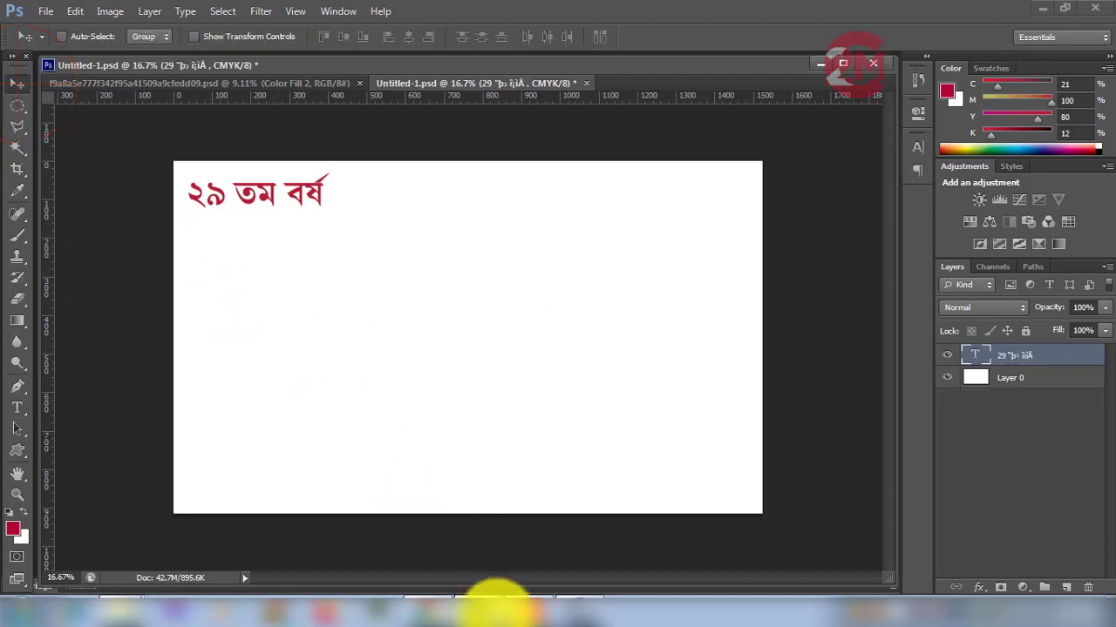
- Switch to CorelDRAW and copy all the characters of the left card's "আমাদের ভাবনা" heading as text
{"action": "left_click", "coordinate": [478, 592]}
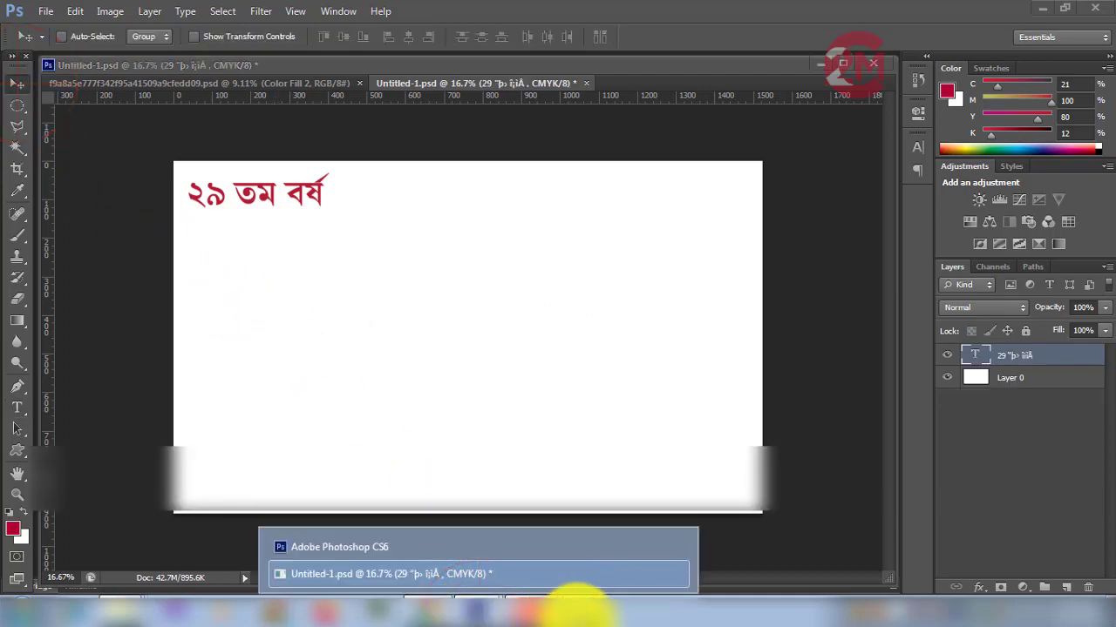
{"action": "left_click", "coordinate": [576, 605]}
{"action": "left_click", "coordinate": [9, 270]}
{"action": "left_click", "coordinate": [117, 293]}
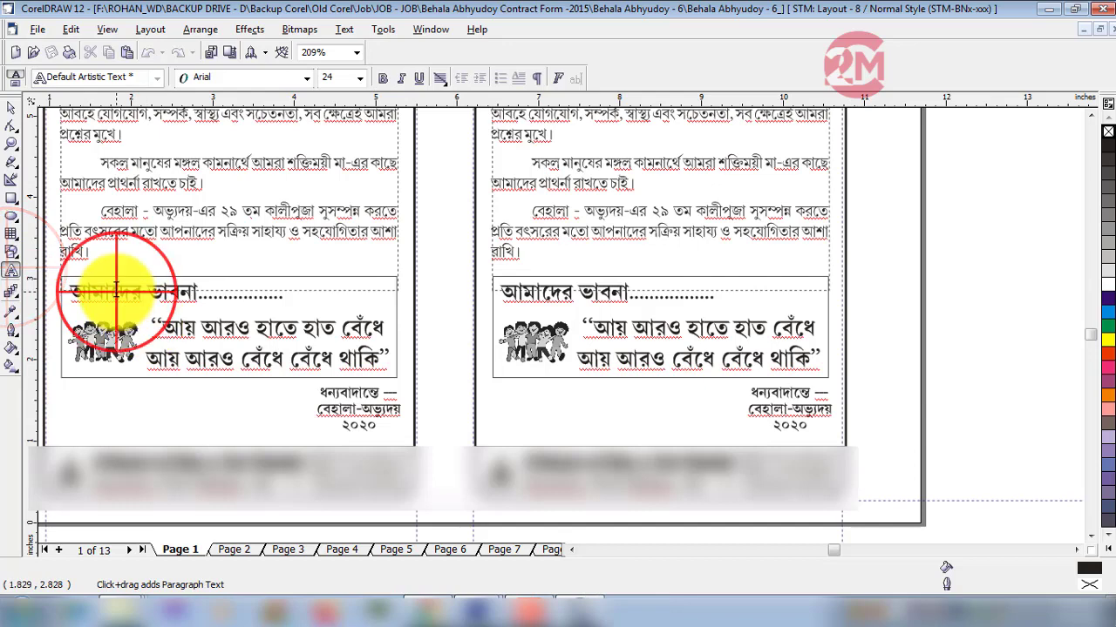
{"action": "key", "text": "ctrl+a"}
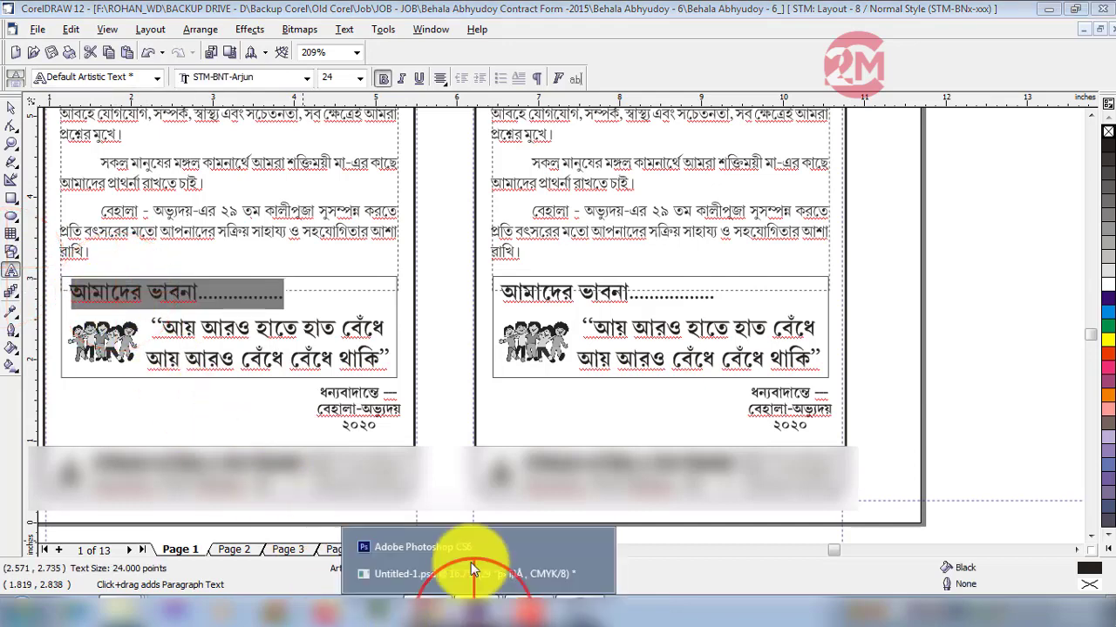
- Switch to Photoshop and paste the "আমাদের ভাবনা" heading as a new text layer below "২৯ তম বর্ষ"
{"action": "left_click", "coordinate": [478, 593]}
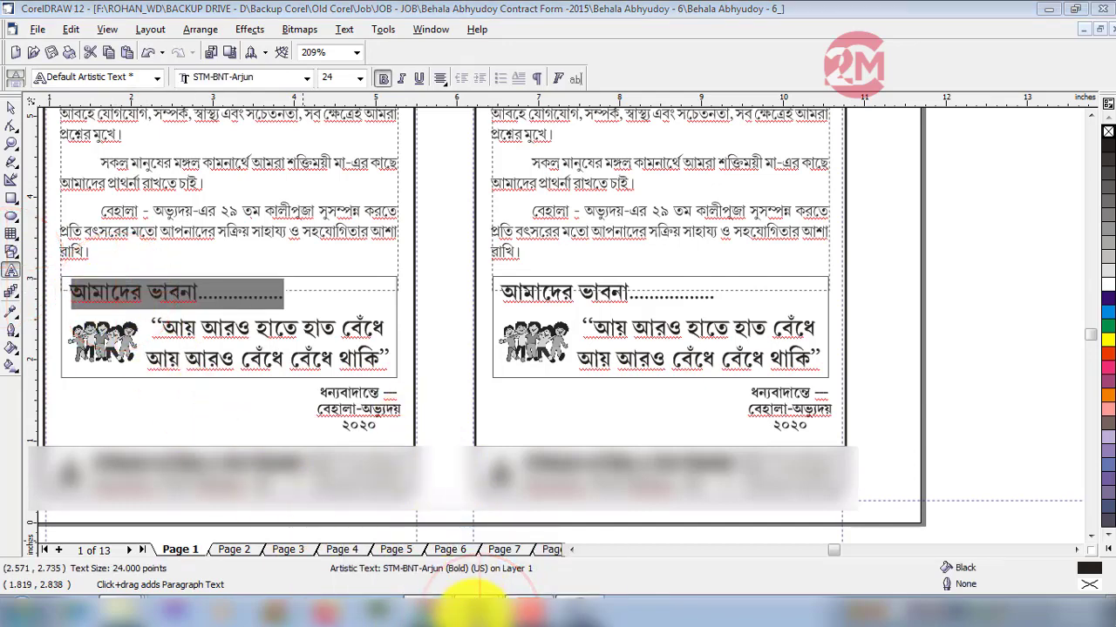
{"action": "left_click", "coordinate": [479, 593]}
{"action": "left_click", "coordinate": [407, 542]}
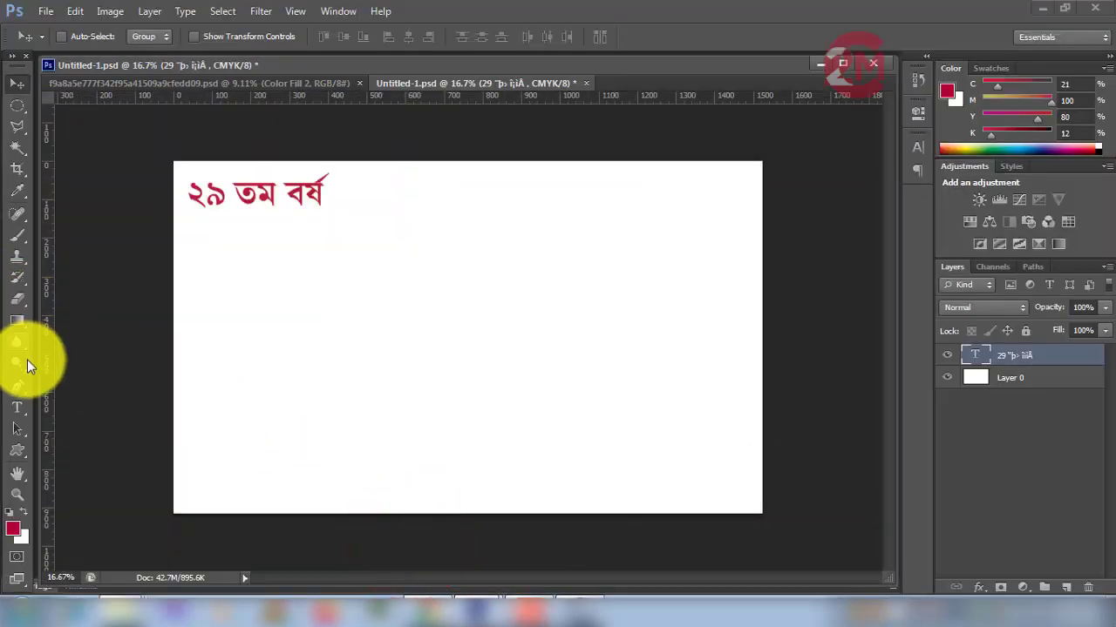
{"action": "left_click", "coordinate": [15, 410]}
{"action": "left_click", "coordinate": [316, 279]}
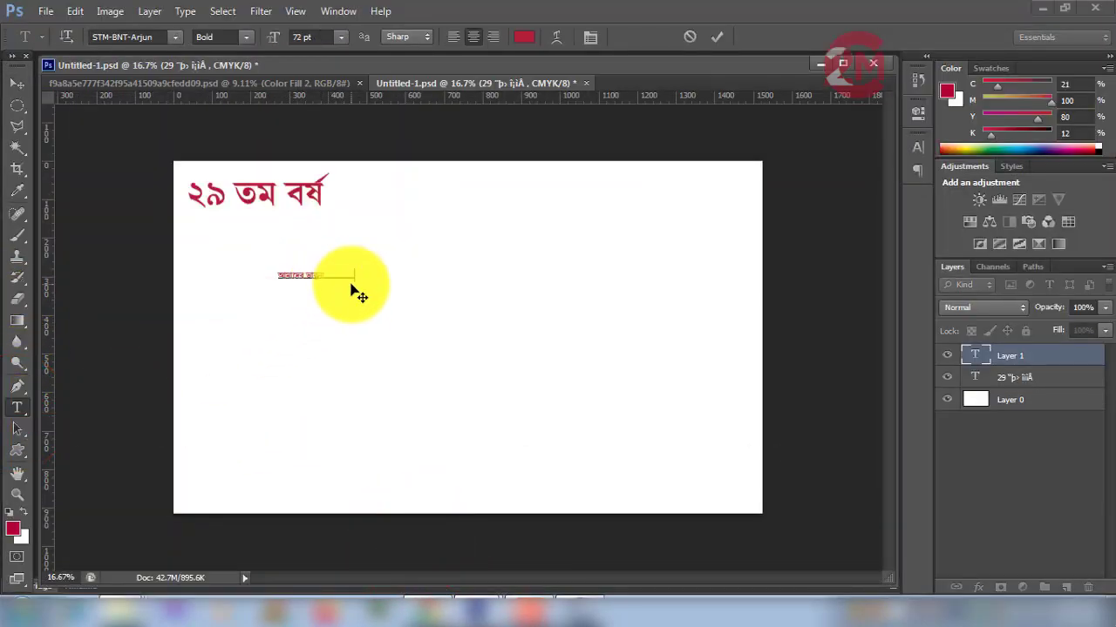
- Scale up the "আমাদের ভাবনা" text so it spans the middle of the canvas
{"action": "left_click", "coordinate": [16, 83]}
{"action": "key", "text": "ctrl+t"}
{"action": "left_click_drag", "start_coordinate": [362, 286], "coordinate": [556, 399]}
{"action": "key", "text": "Return"}
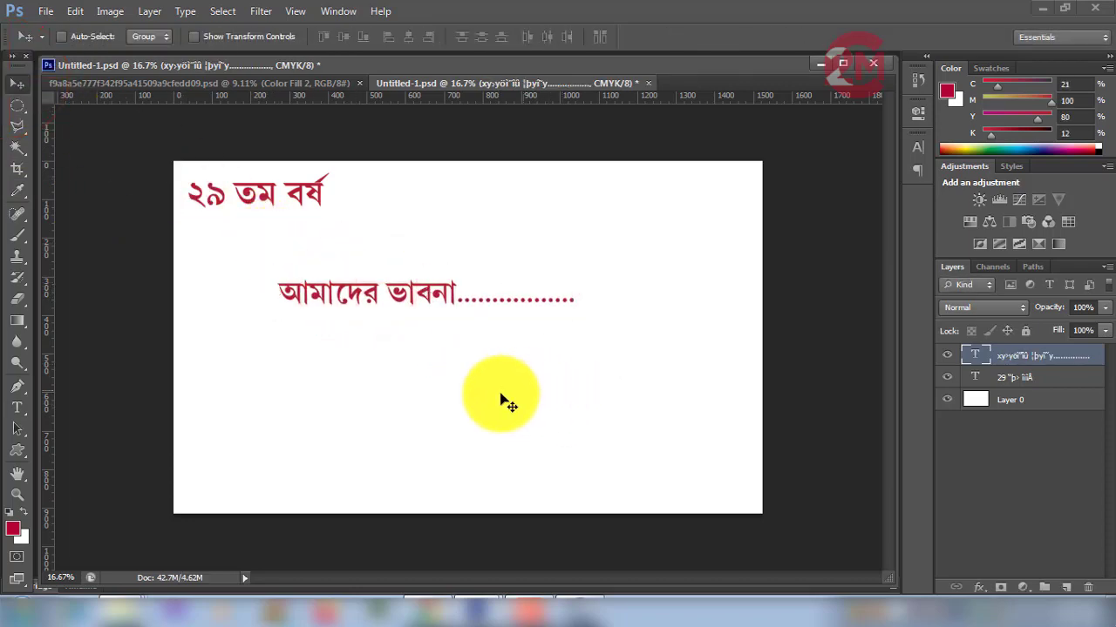
- Switch to CorelDRAW and copy the full text of the left card's two-line slogan "আয় আরও হাতে হাত বেঁধে..."
{"action": "left_click", "coordinate": [563, 599]}
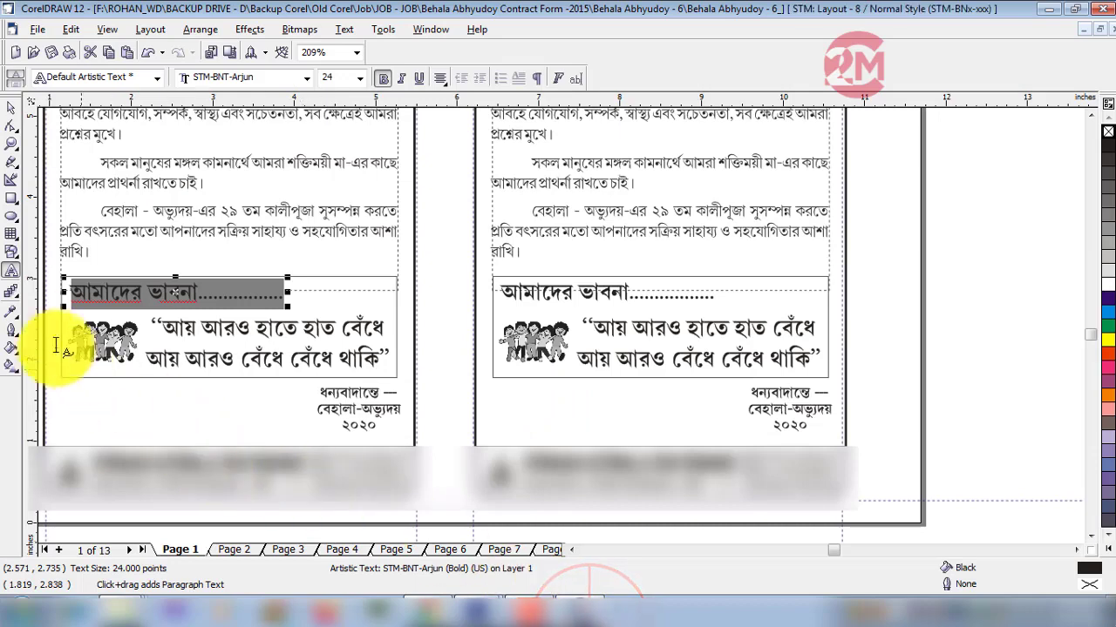
{"action": "left_click", "coordinate": [169, 341]}
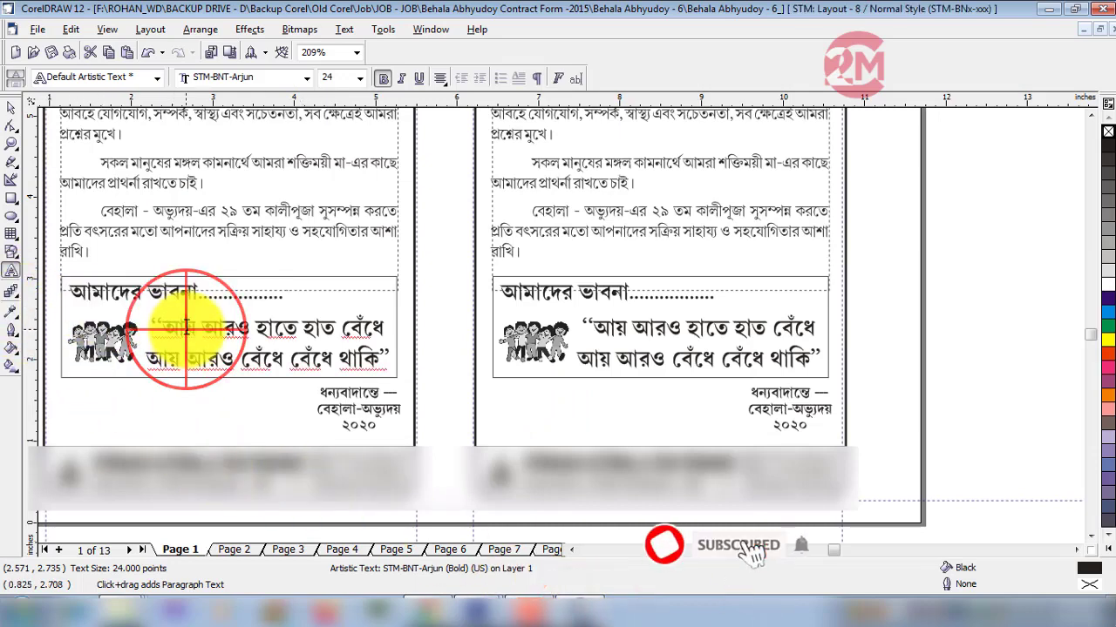
{"action": "key", "text": "ctrl+a"}
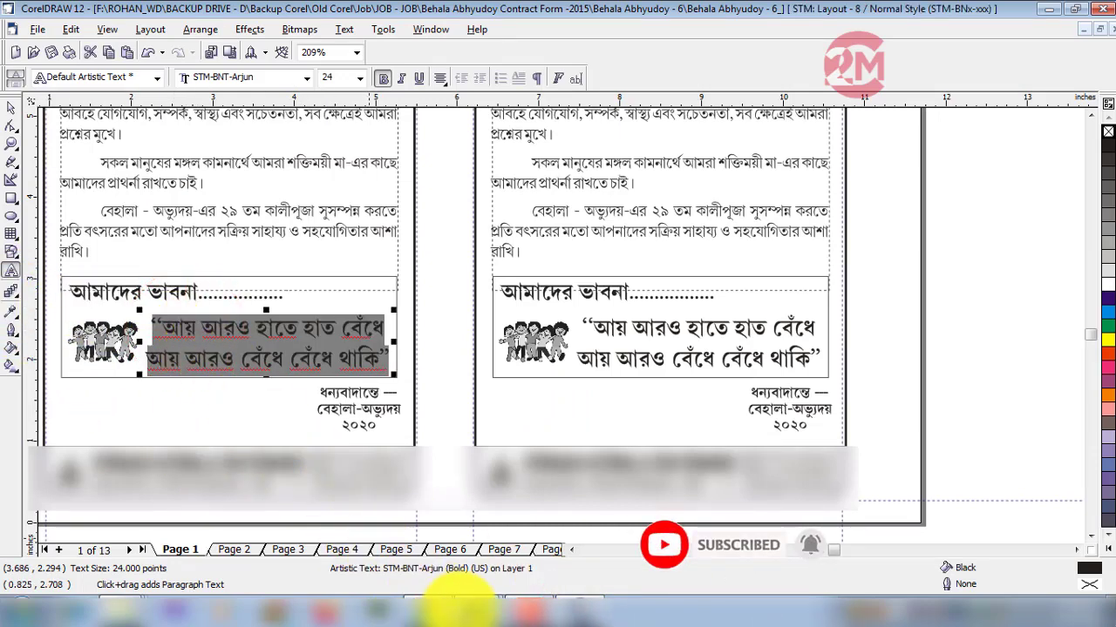
- Switch to Photoshop and paste the two-line slogan as a new text layer below the "আমাদের ভাবনা" heading
{"action": "mouse_move", "coordinate": [445, 589]}
{"action": "left_click", "coordinate": [427, 553]}
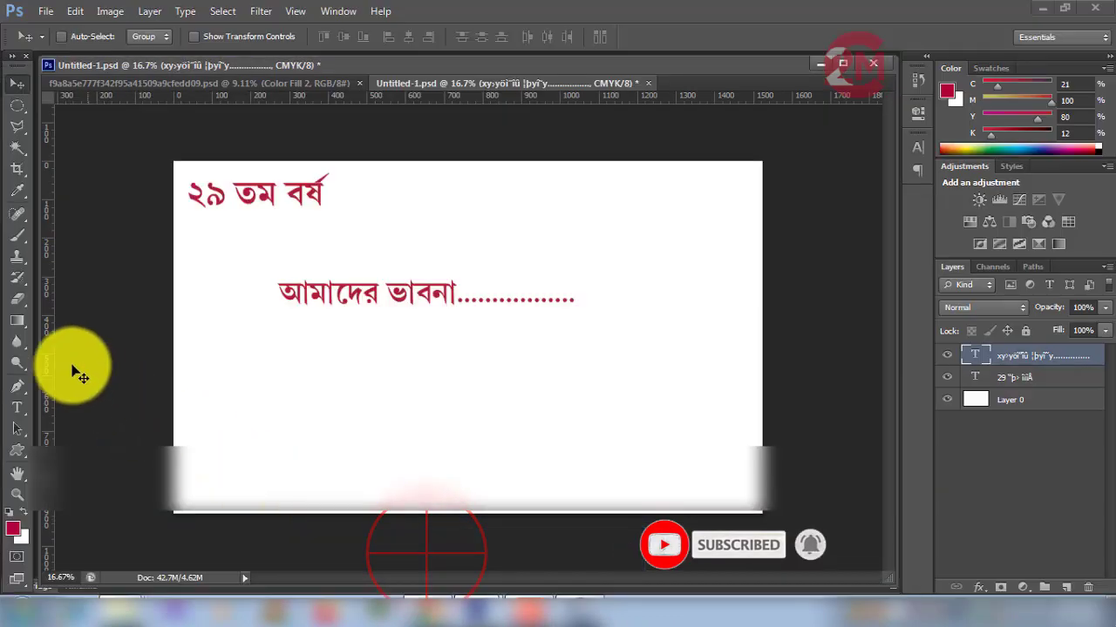
{"action": "left_click", "coordinate": [17, 407]}
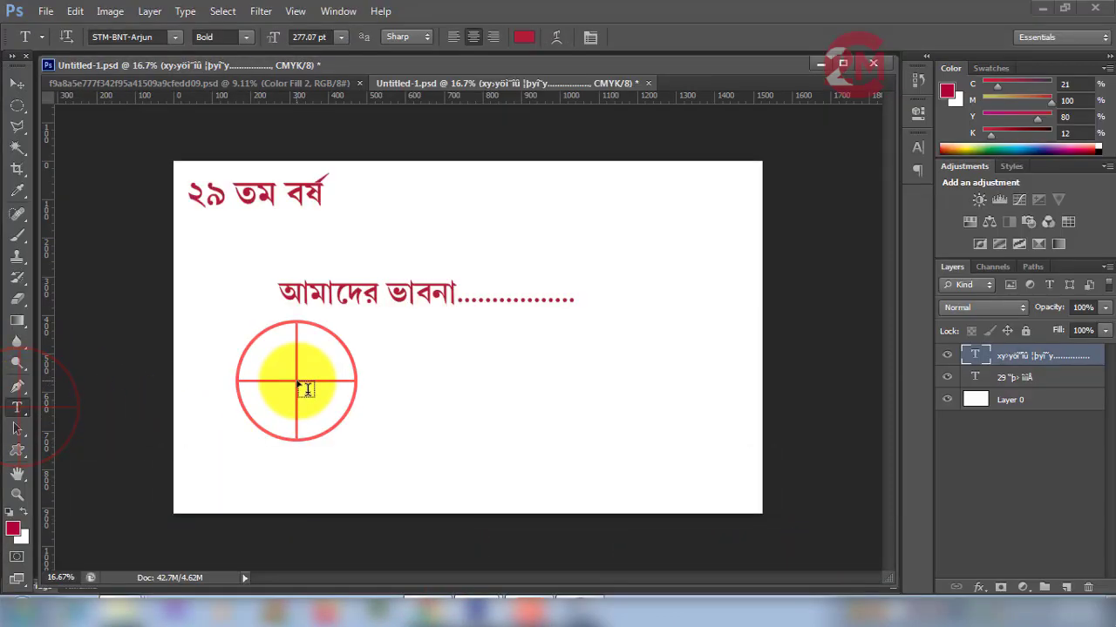
{"action": "left_click", "coordinate": [301, 383]}
{"action": "key", "text": "ctrl+v"}
{"action": "left_click", "coordinate": [16, 82]}
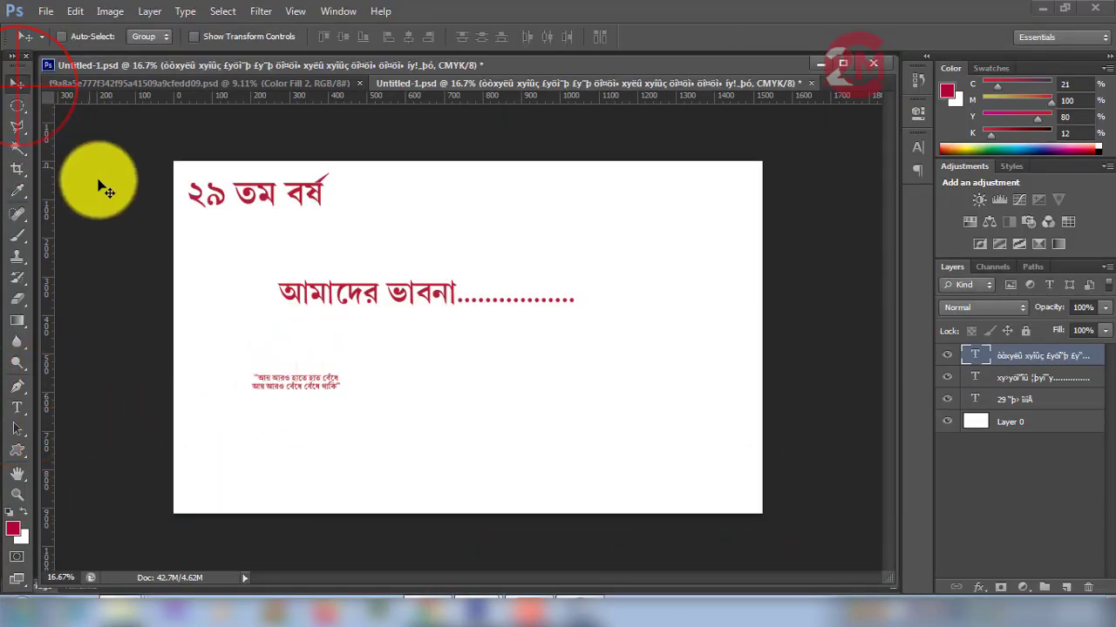
- Scale up the two-line slogan to about the heading's width and move it right, beneath the "আমাদের ভাবনা" heading
{"action": "key", "text": "ctrl+t"}
{"action": "left_click_drag", "start_coordinate": [340, 393], "coordinate": [539, 527]}
{"action": "key", "text": "Return"}
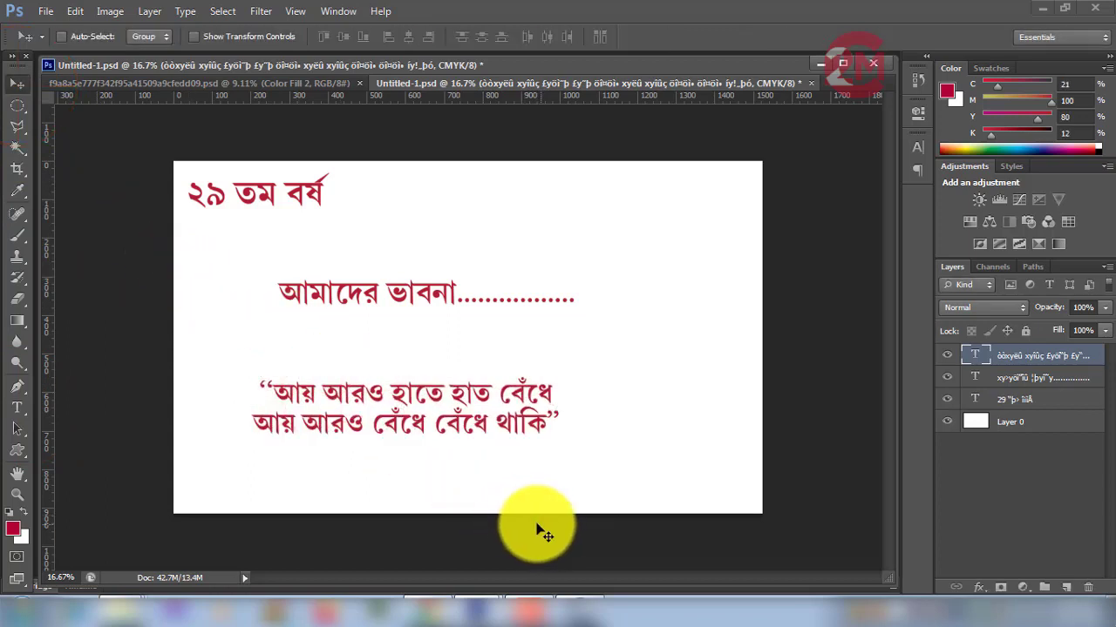
{"action": "left_click", "coordinate": [13, 91]}
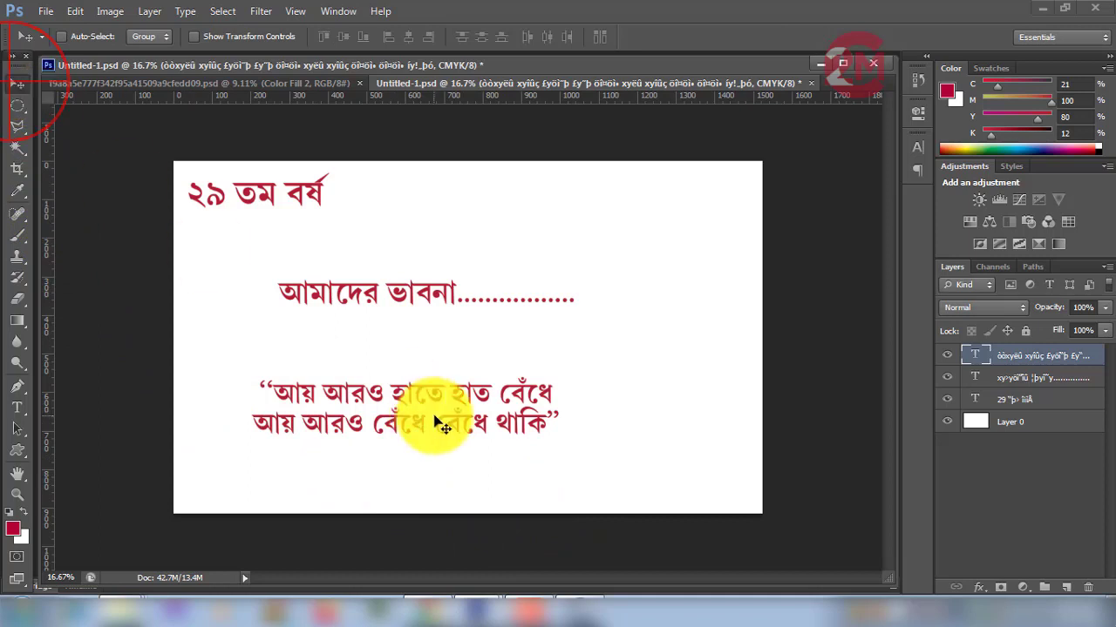
{"action": "left_click_drag", "start_coordinate": [450, 411], "coordinate": [558, 382]}
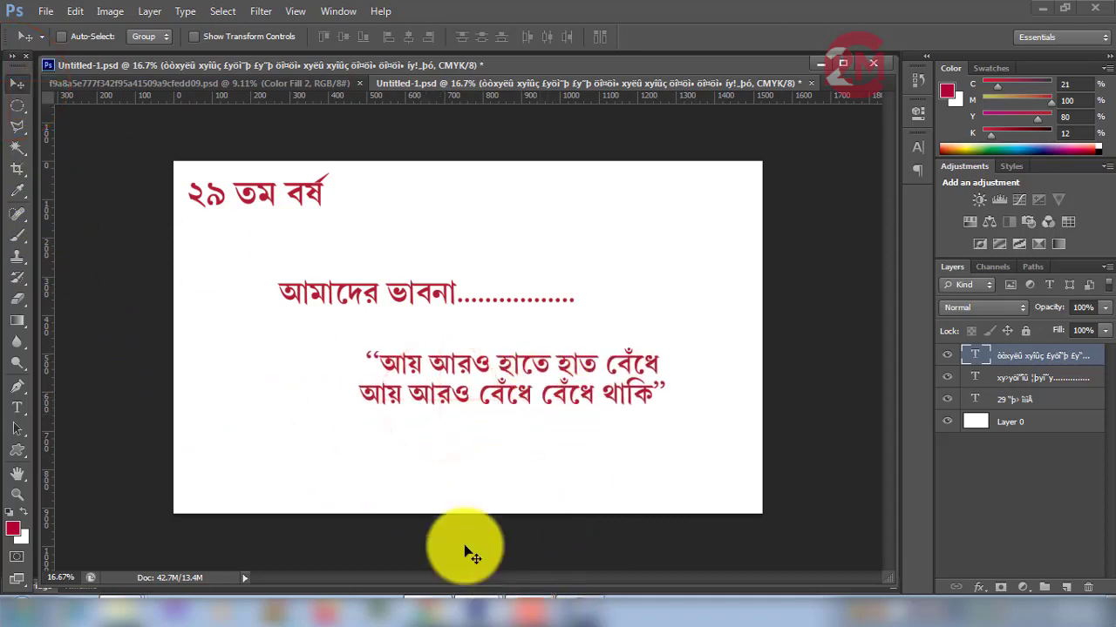
{"action": "left_click", "coordinate": [106, 324]}
- Float the goddess document in its own window, merge its layers into one, and copy the figure into the banner document
{"action": "left_click_drag", "start_coordinate": [321, 81], "coordinate": [386, 120]}
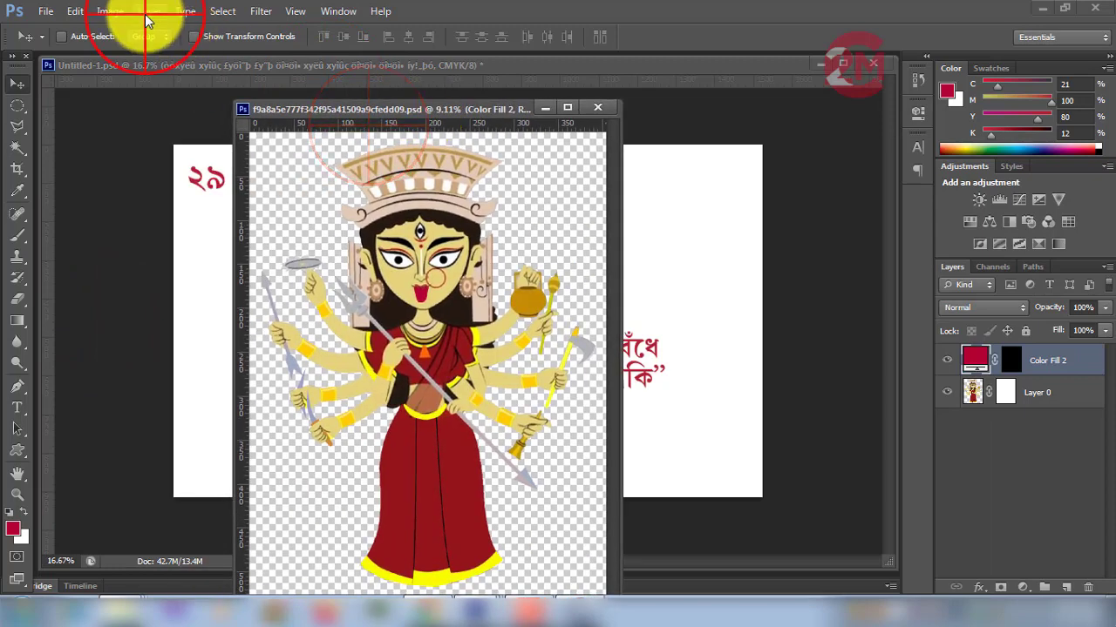
{"action": "left_click", "coordinate": [150, 12]}
{"action": "left_click", "coordinate": [203, 514]}
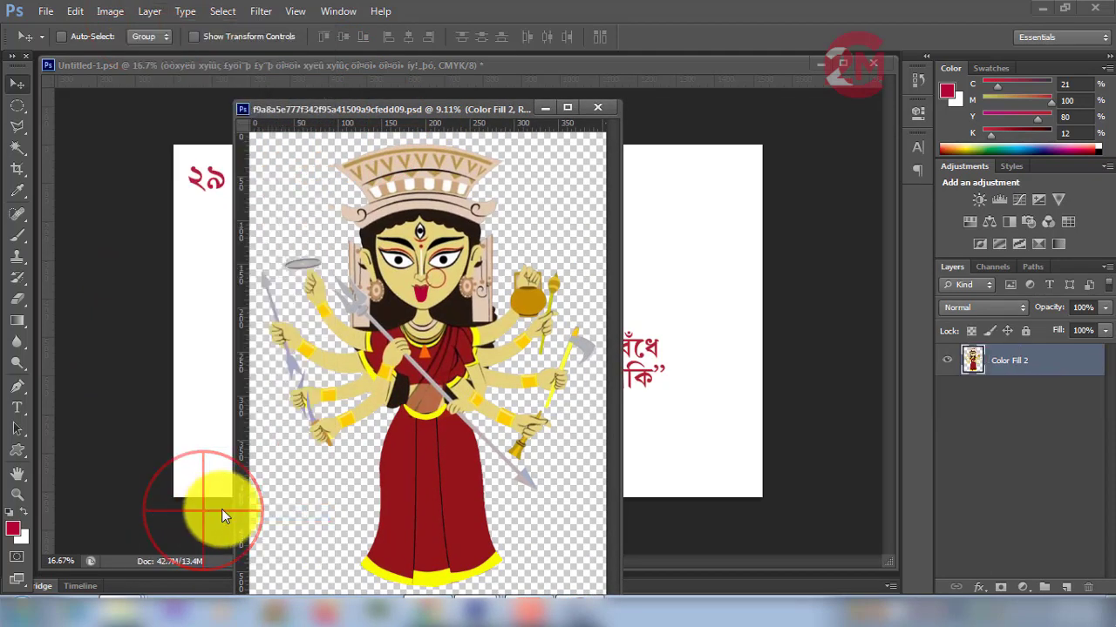
{"action": "left_click_drag", "start_coordinate": [438, 111], "coordinate": [526, 134]}
{"action": "left_click_drag", "start_coordinate": [542, 345], "coordinate": [473, 361]}
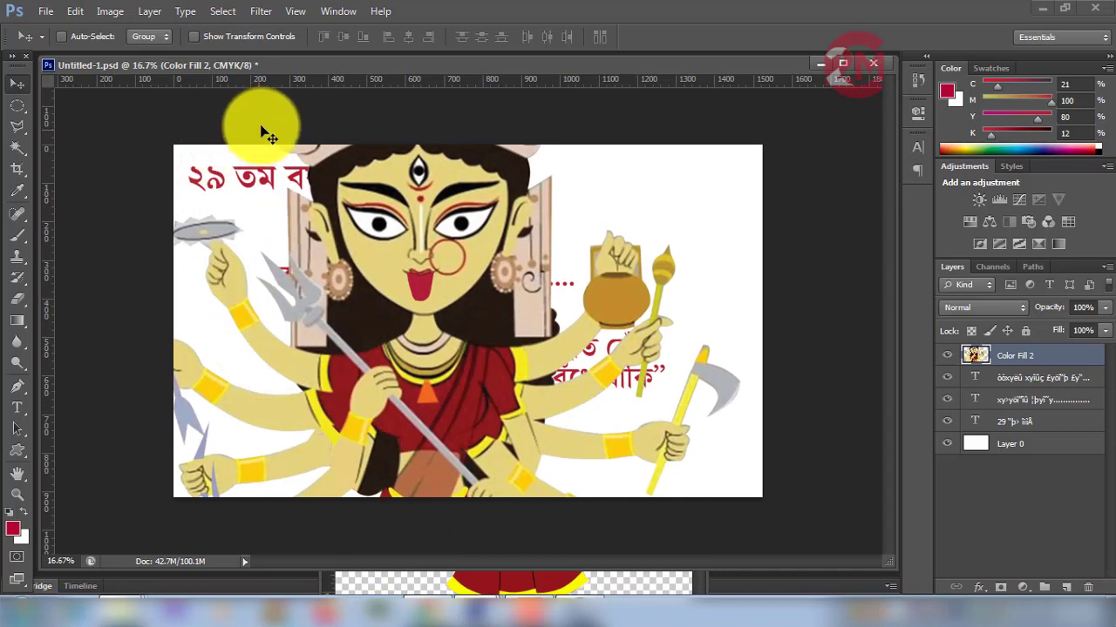
{"action": "left_click_drag", "start_coordinate": [295, 64], "coordinate": [438, 113]}
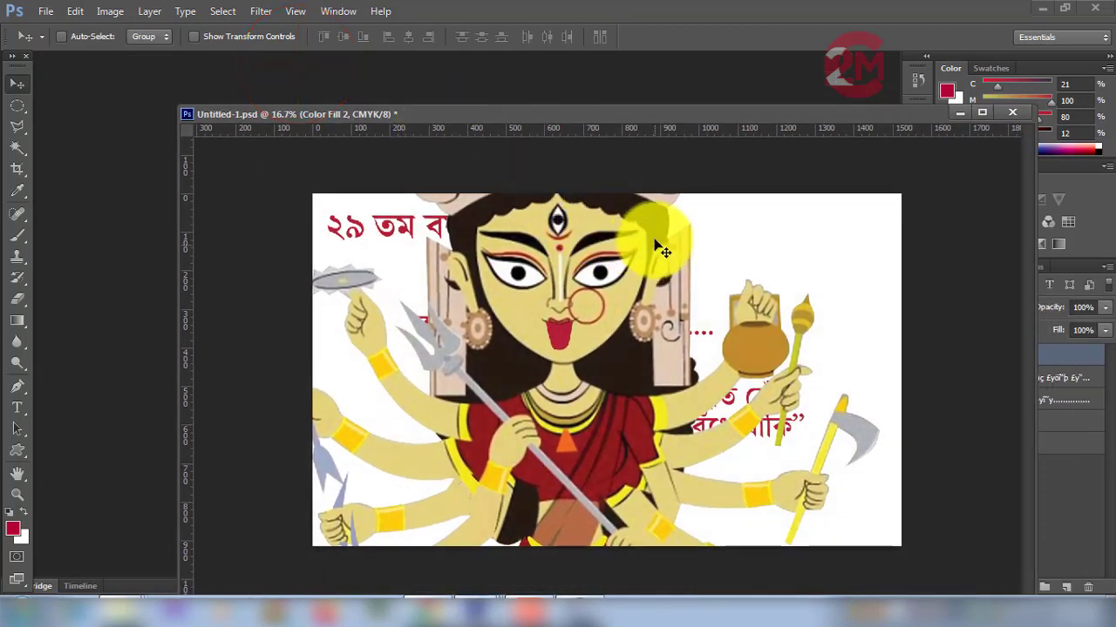
{"action": "left_click_drag", "start_coordinate": [646, 120], "coordinate": [739, 203]}
{"action": "left_click", "coordinate": [575, 148]}
{"action": "double_click", "coordinate": [770, 206]}
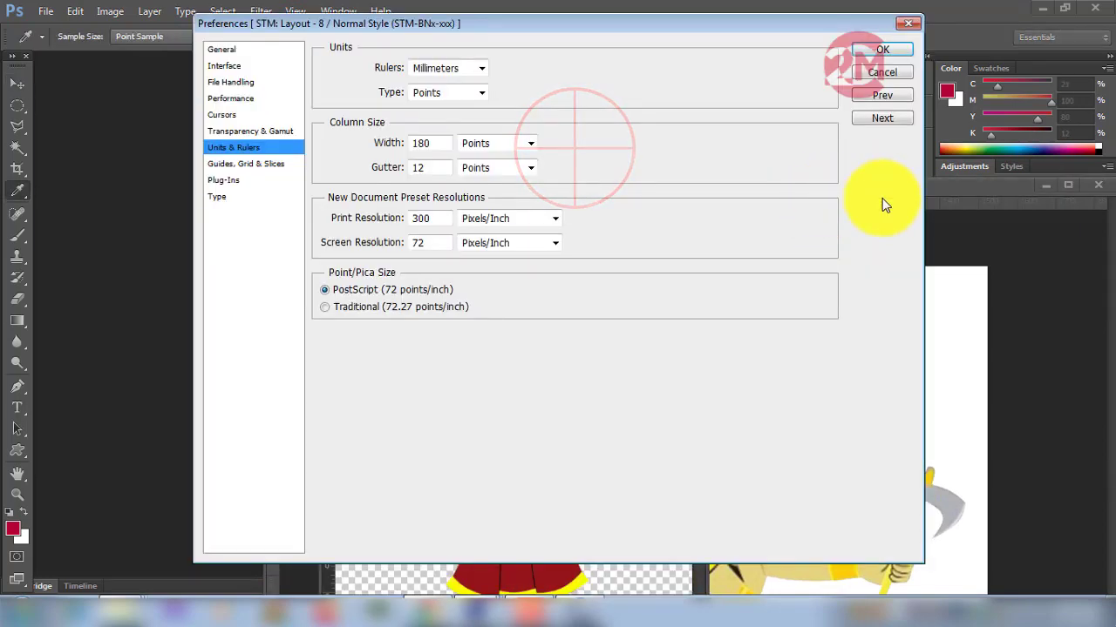
{"action": "left_click", "coordinate": [883, 76]}
- Bring the goddess source document to the front and close it without saving changes
{"action": "left_click_drag", "start_coordinate": [924, 193], "coordinate": [430, 285]}
{"action": "left_click", "coordinate": [544, 132]}
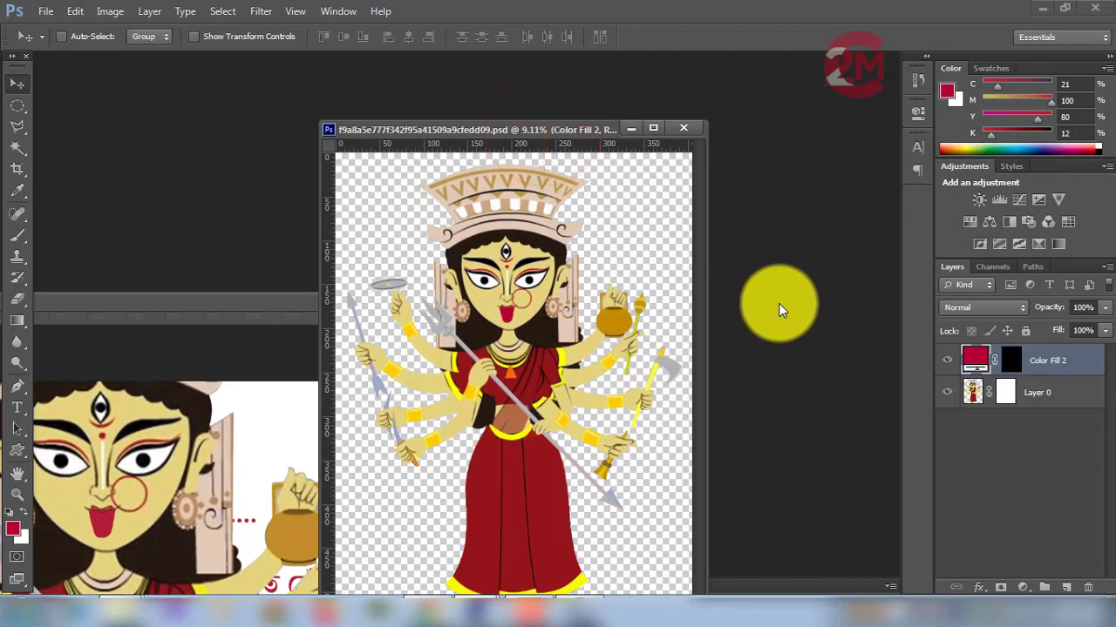
{"action": "left_click", "coordinate": [684, 128]}
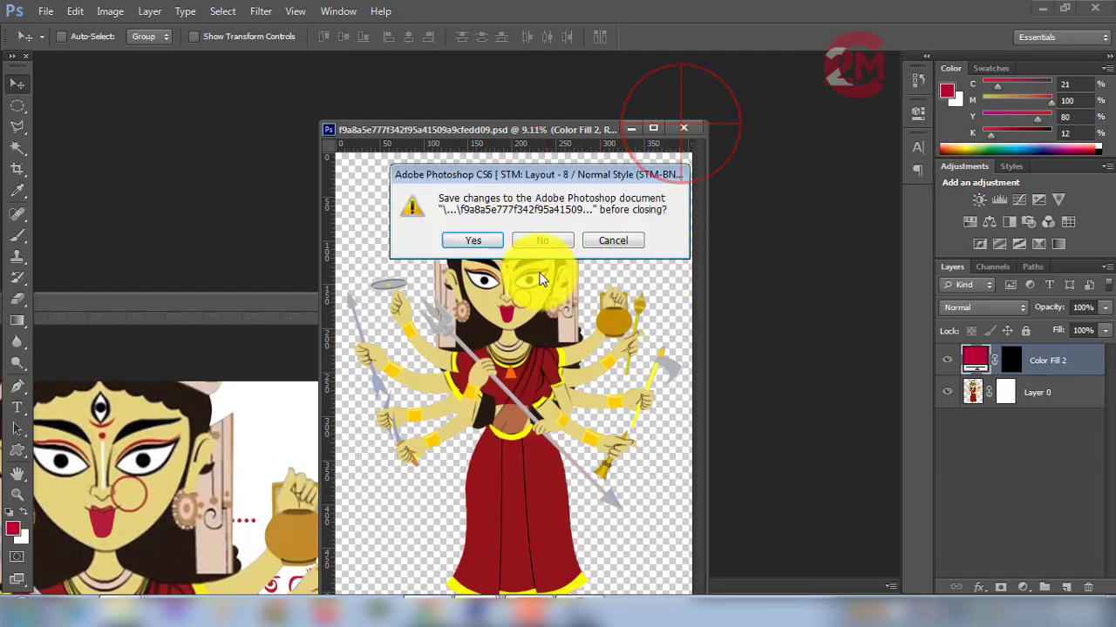
{"action": "left_click", "coordinate": [558, 242]}
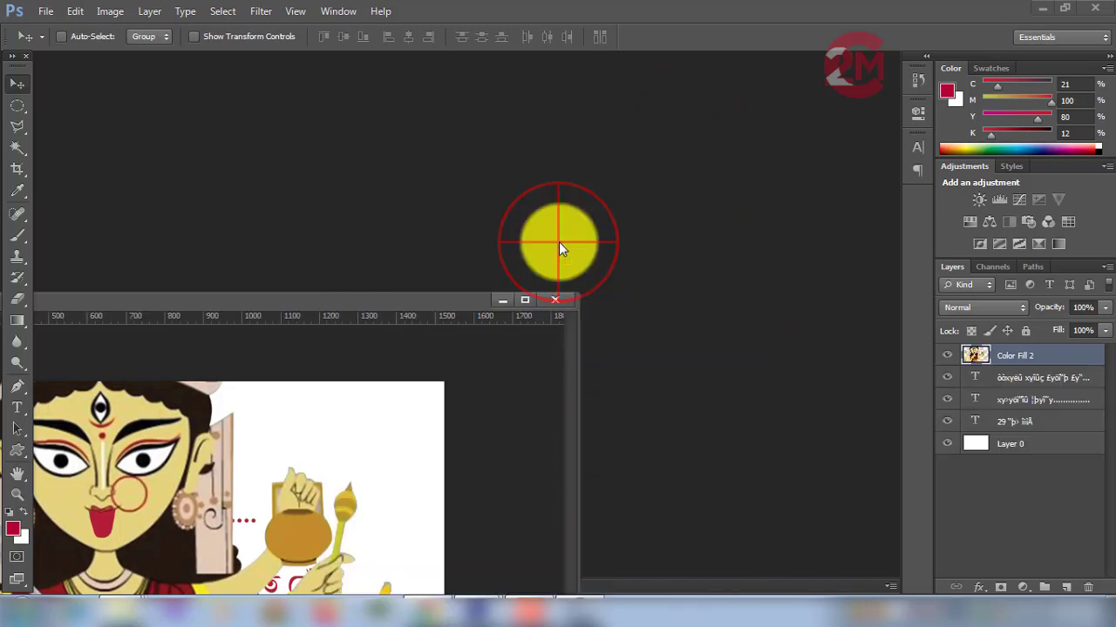
- Bring the banner window back into view and start a free transform on the goddess layer with its whole bounding box visible
{"action": "left_click_drag", "start_coordinate": [445, 299], "coordinate": [494, 274]}
{"action": "left_click_drag", "start_coordinate": [565, 228], "coordinate": [729, 105]}
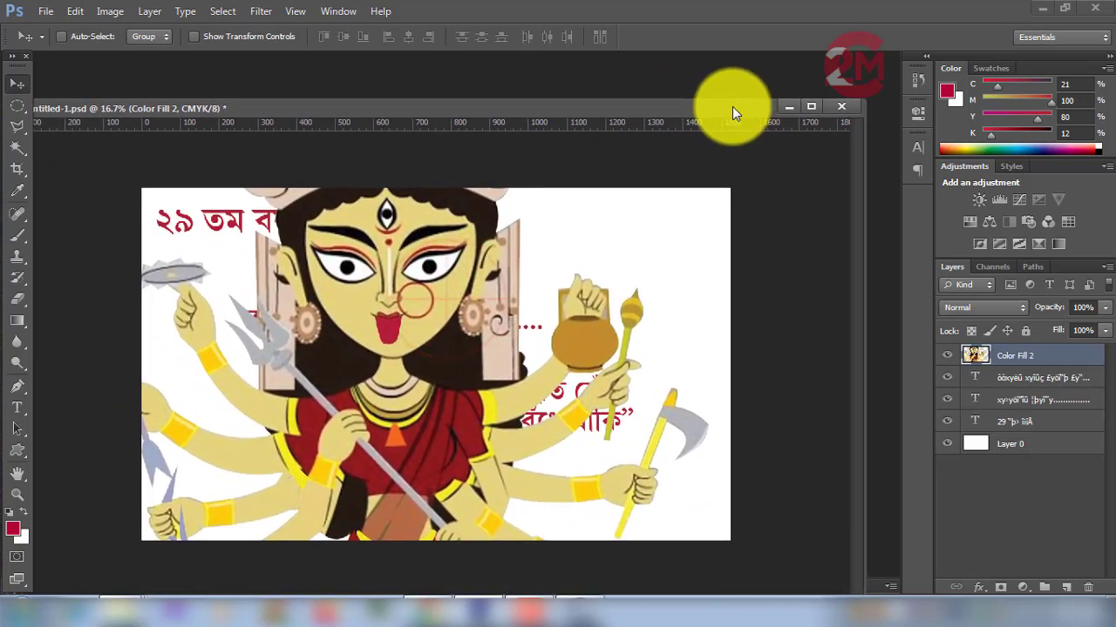
{"action": "key", "text": "ctrl+t"}
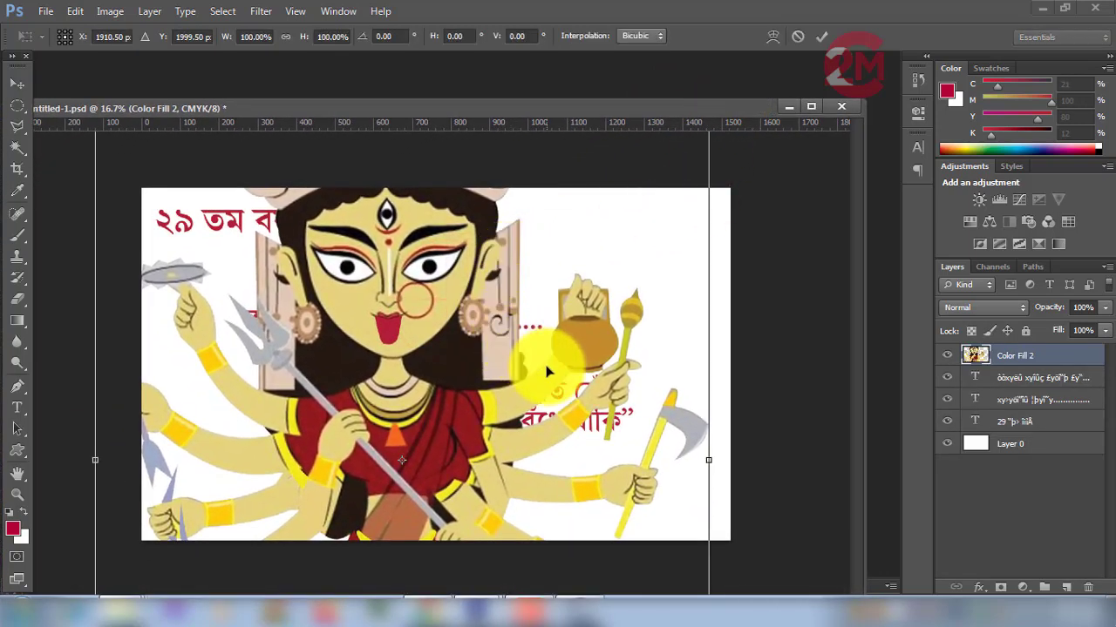
{"action": "key", "text": "ctrl+minus"}
{"action": "key", "text": "ctrl+minus"}
{"action": "key", "text": "ctrl+minus"}
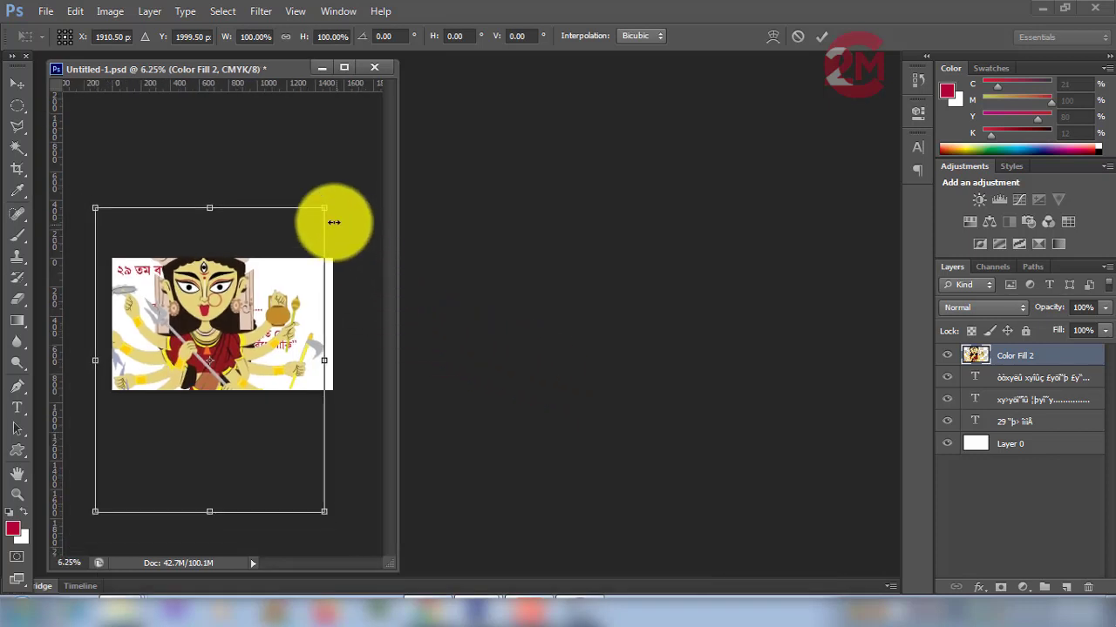
- Try to scale down the goddess layer from its upper and lower corners, undoing each attempt
{"action": "left_click_drag", "start_coordinate": [324, 208], "coordinate": [282, 347]}
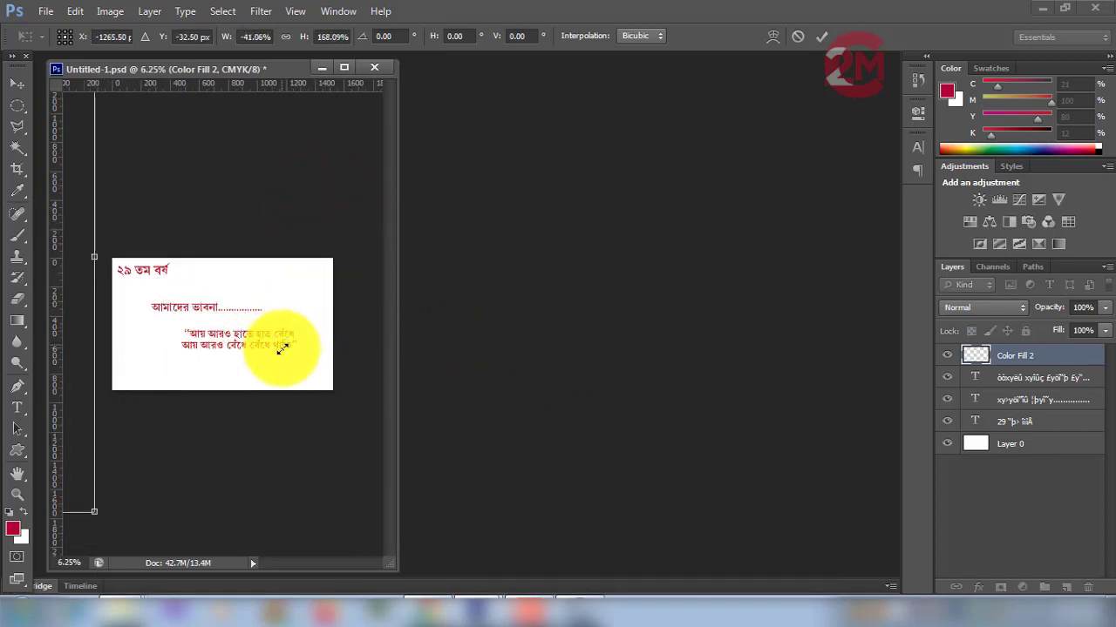
{"action": "key", "text": "ctrl+z"}
{"action": "left_click_drag", "start_coordinate": [324, 206], "coordinate": [108, 513]}
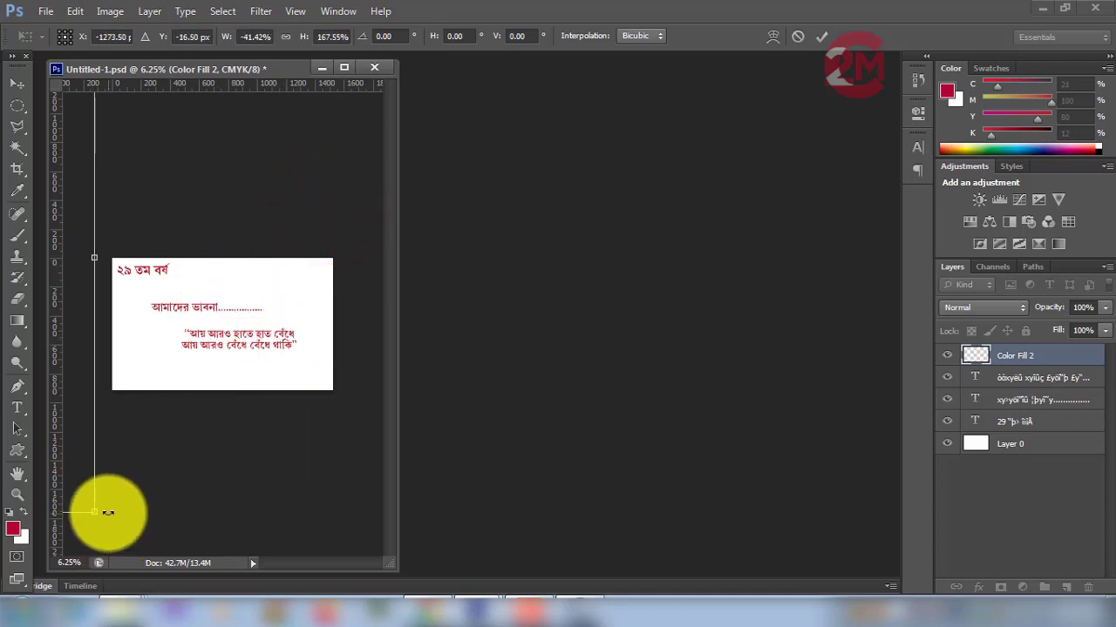
{"action": "key", "text": "ctrl+z"}
{"action": "left_click_drag", "start_coordinate": [325, 511], "coordinate": [112, 229]}
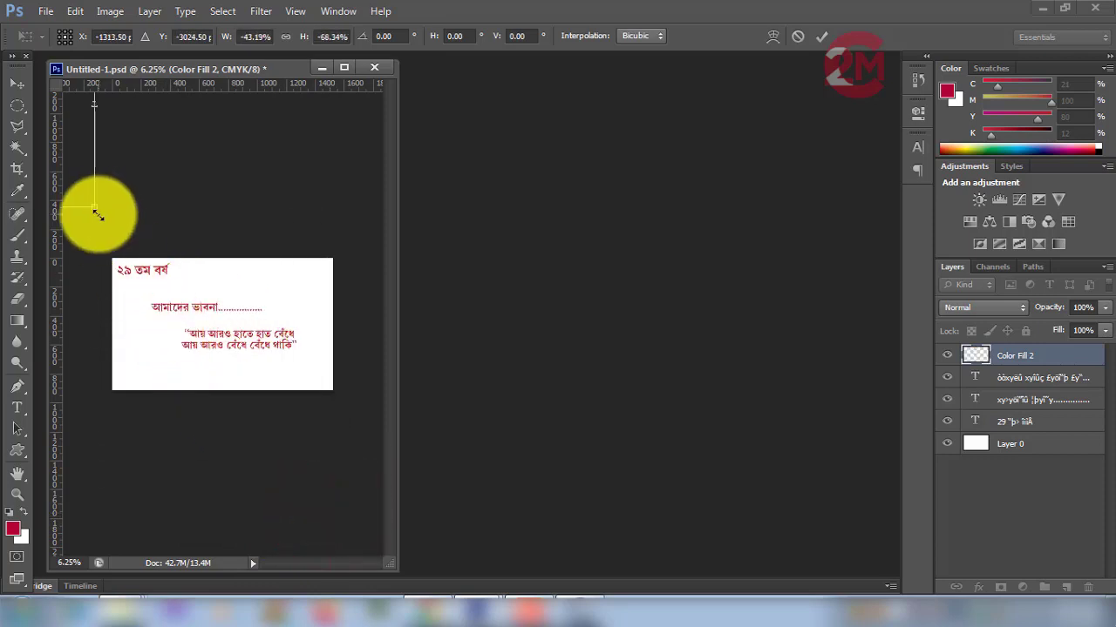
{"action": "key", "text": "ctrl+z"}
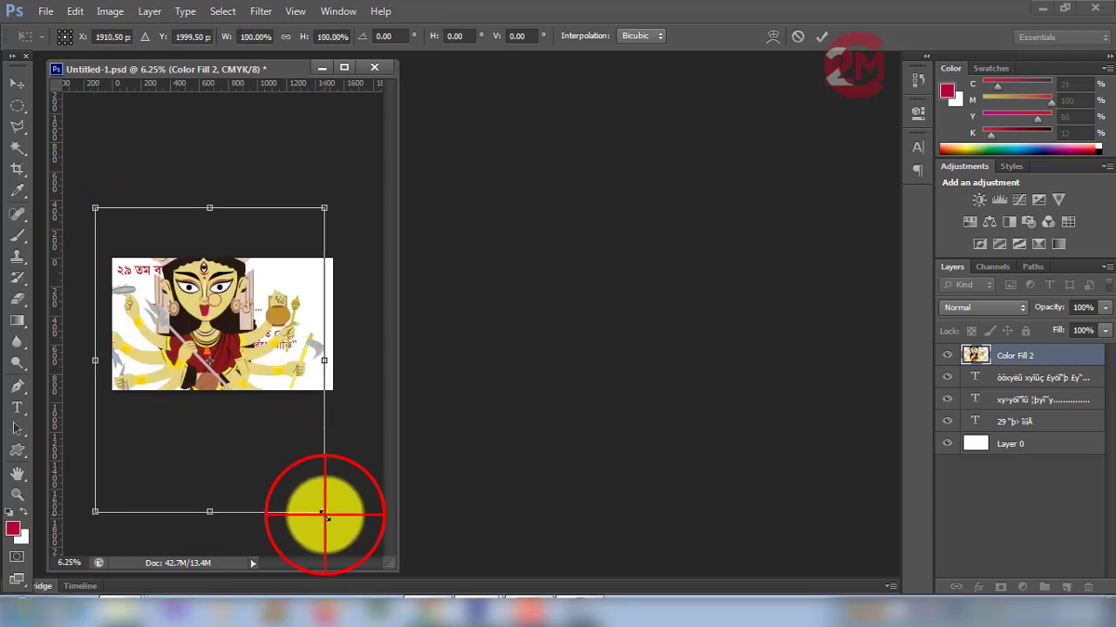
- Scale the goddess figure proportionally down to about 55% and apply the transformation
{"action": "left_click_drag", "start_coordinate": [325, 514], "coordinate": [215, 381]}
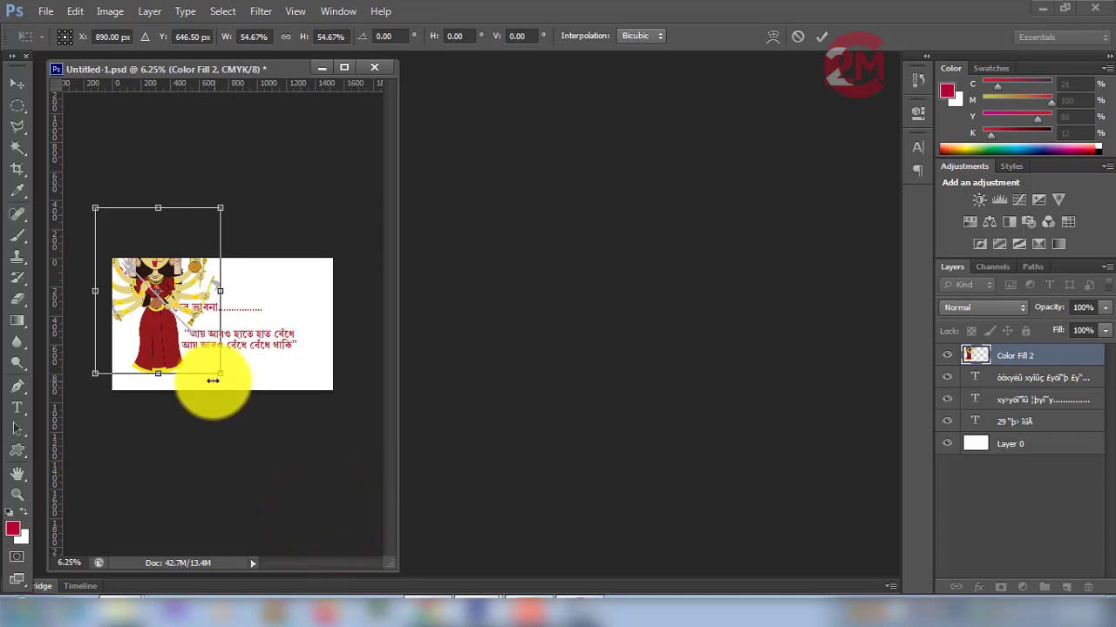
{"action": "left_click", "coordinate": [16, 83]}
{"action": "left_click", "coordinate": [476, 244]}
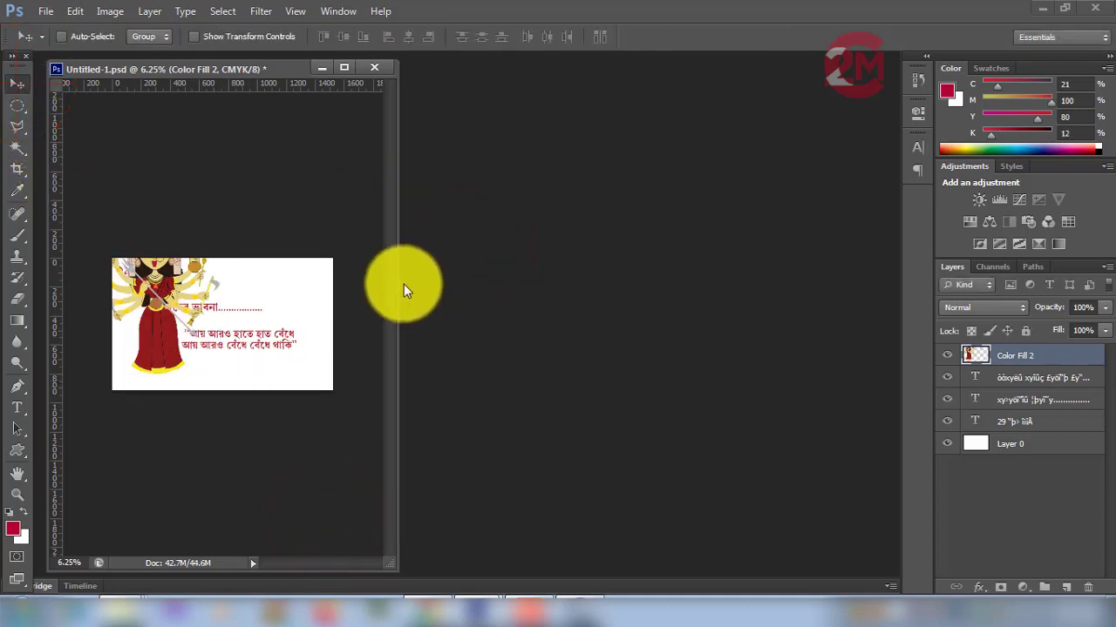
- Shrink the goddess figure further so it fits within the canvas height and place it at the banner's upper left
{"action": "left_click_drag", "start_coordinate": [398, 284], "coordinate": [889, 296]}
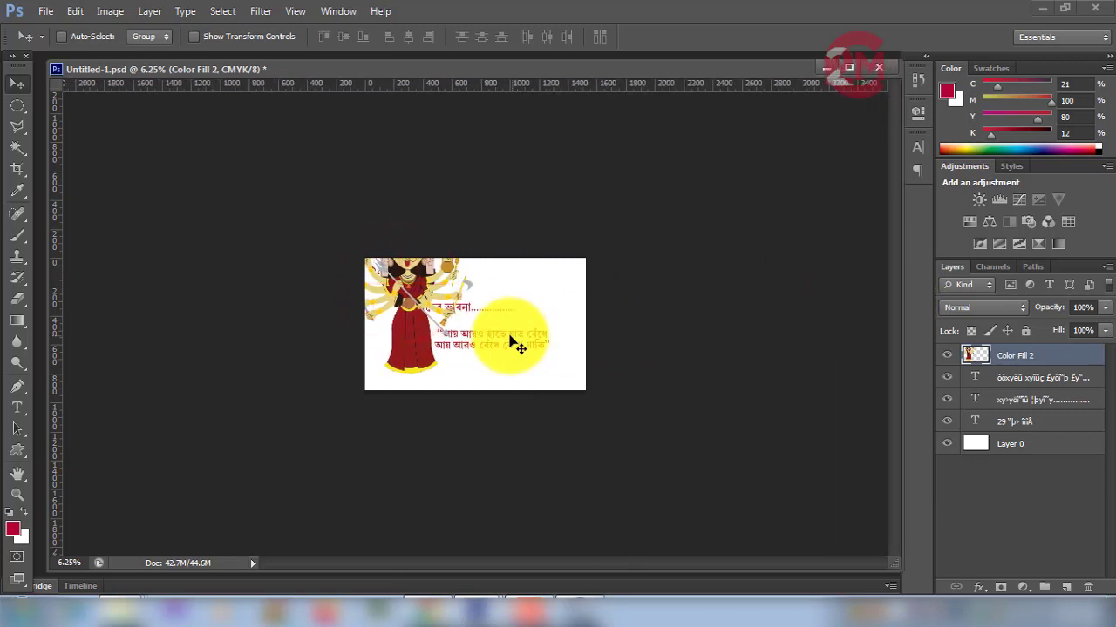
{"action": "scroll", "coordinate": [514, 344], "scroll_direction": "up", "scroll_amount": 5}
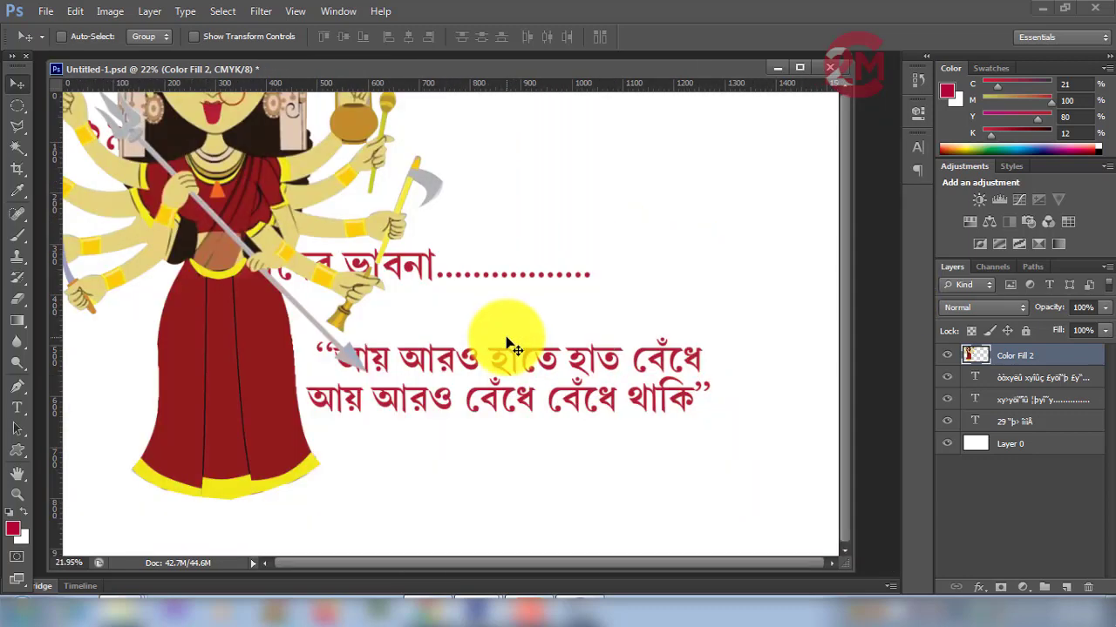
{"action": "left_click", "coordinate": [16, 82]}
{"action": "left_click_drag", "start_coordinate": [208, 189], "coordinate": [519, 401]}
{"action": "key", "text": "ctrl+t"}
{"action": "left_click_drag", "start_coordinate": [252, 111], "coordinate": [427, 353]}
{"action": "key", "text": "Return"}
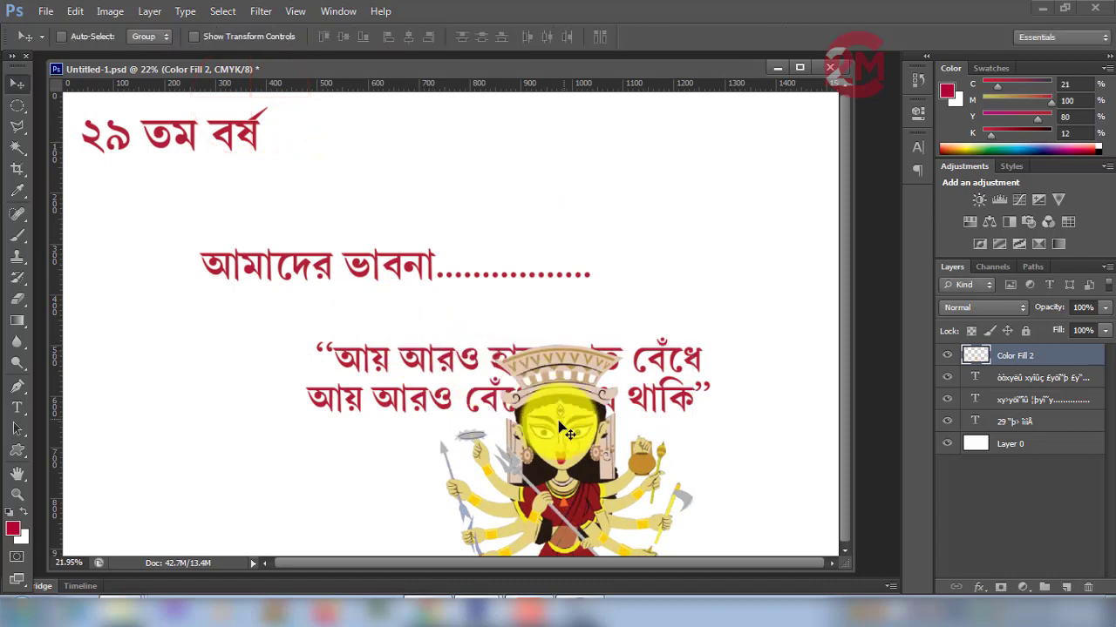
{"action": "left_click_drag", "start_coordinate": [535, 461], "coordinate": [222, 250]}
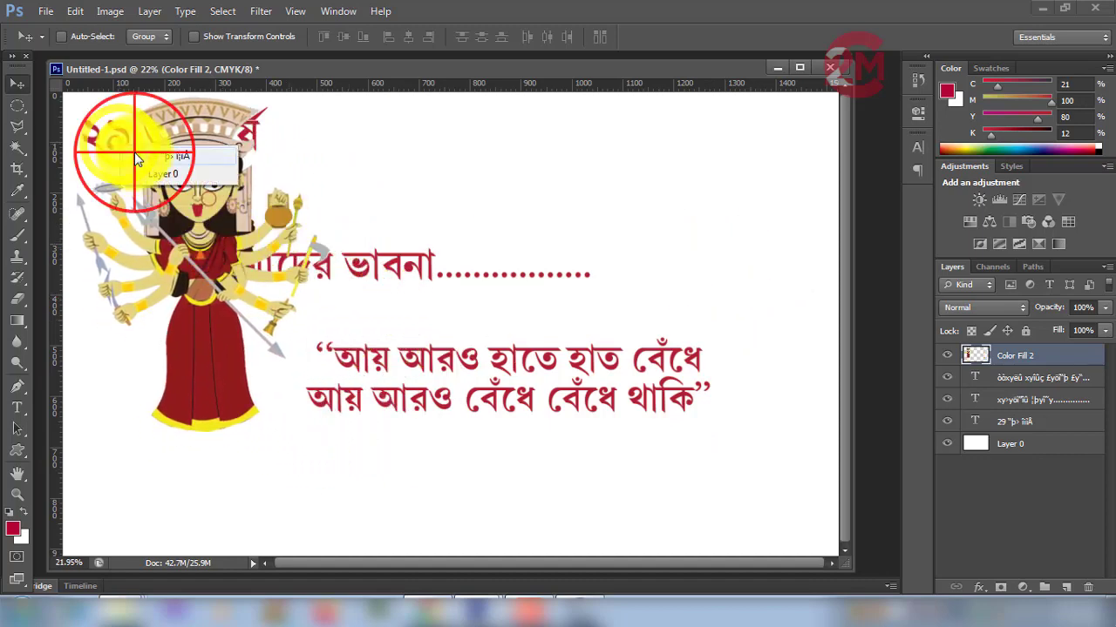
- Move the "২৯ তম বর্ষ" text to the banner's upper right corner and the "আমাদের ভাবনা" heading clear of the goddess figure
{"action": "left_click_drag", "start_coordinate": [135, 160], "coordinate": [649, 140]}
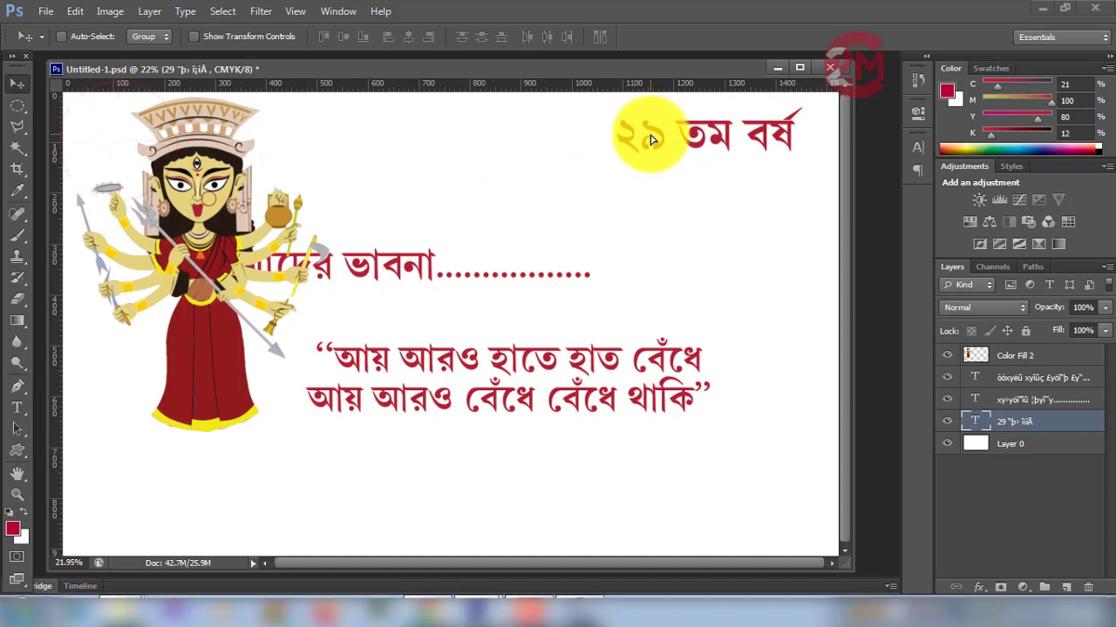
{"action": "left_click", "coordinate": [433, 275]}
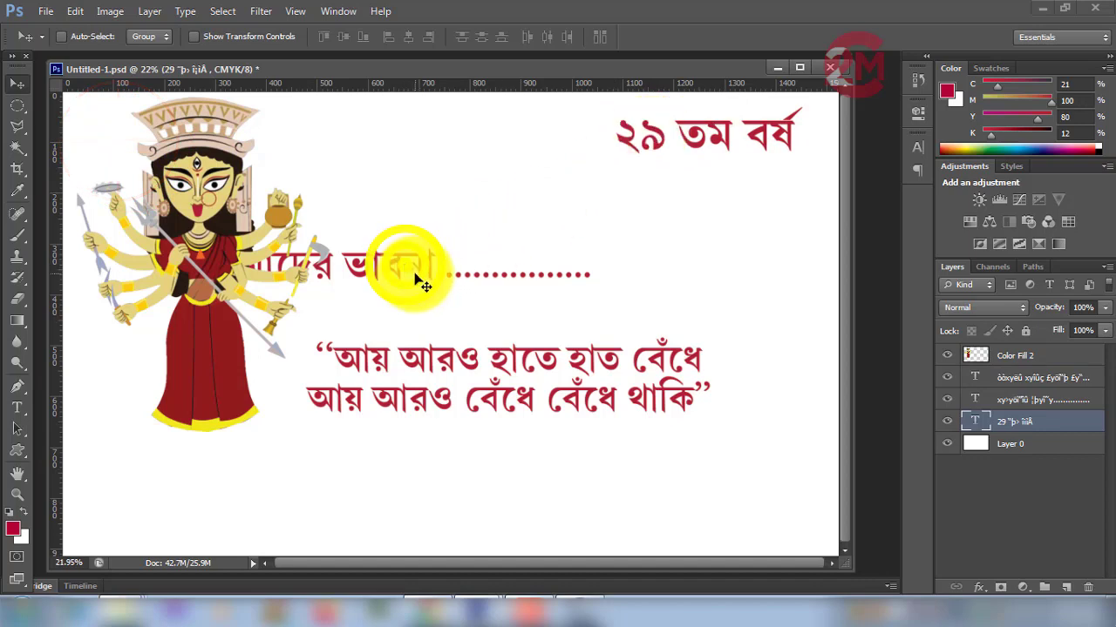
{"action": "right_click", "coordinate": [418, 277]}
{"action": "left_click", "coordinate": [515, 277]}
{"action": "left_click_drag", "start_coordinate": [425, 278], "coordinate": [610, 270]}
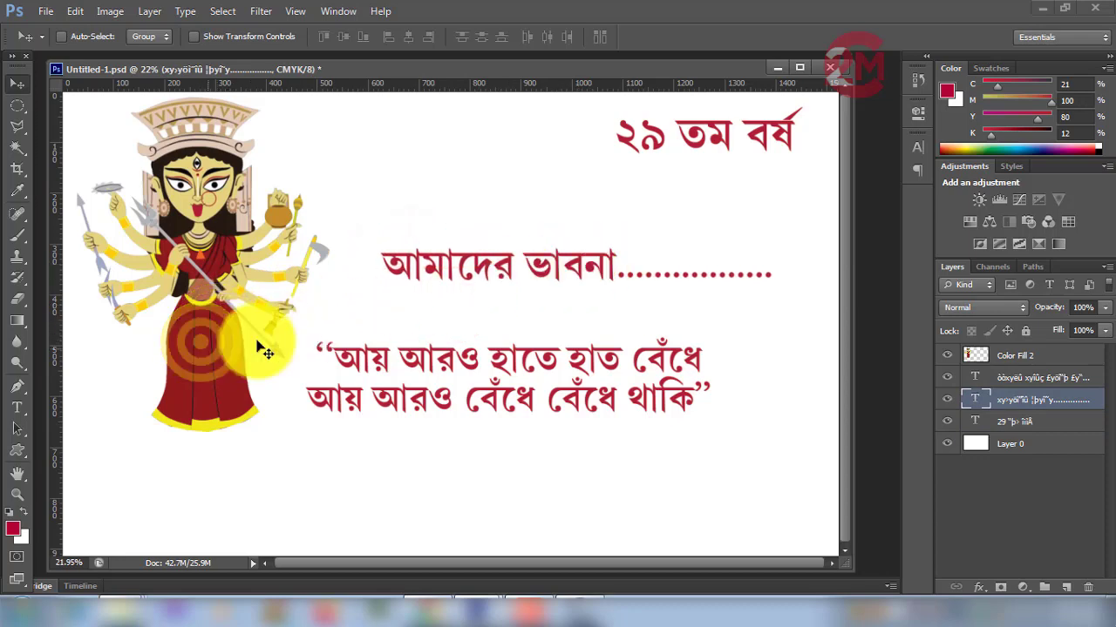
- Enlarge the goddess figure proportionally to about 133%, keeping its upper-left corner in place
{"action": "left_click", "coordinate": [964, 353]}
{"action": "key", "text": "ctrl+t"}
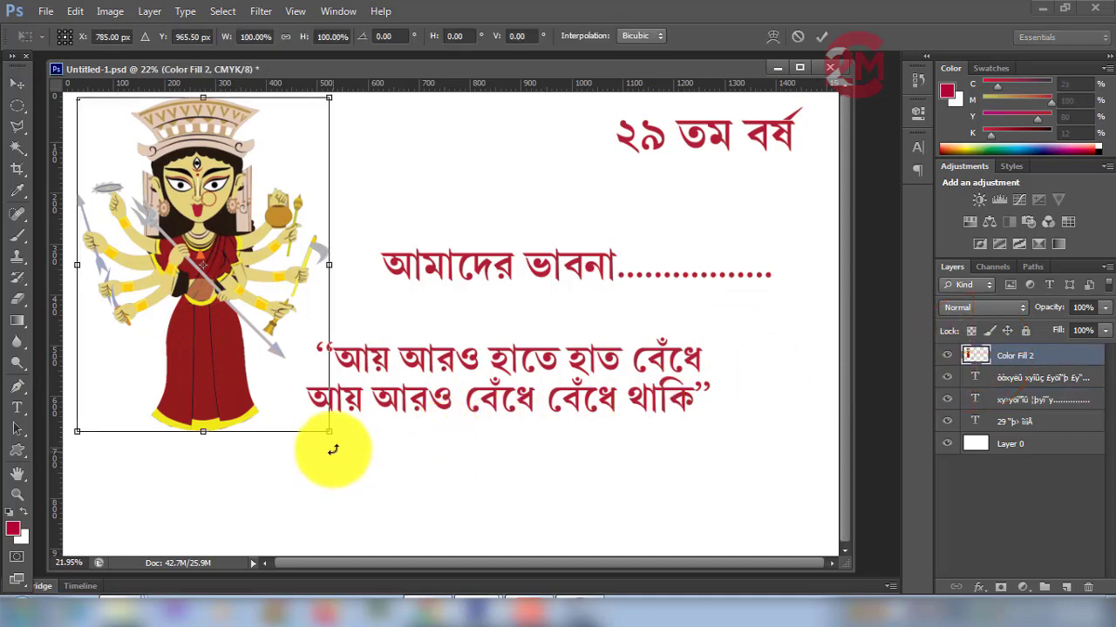
{"action": "left_click_drag", "start_coordinate": [332, 448], "coordinate": [409, 556]}
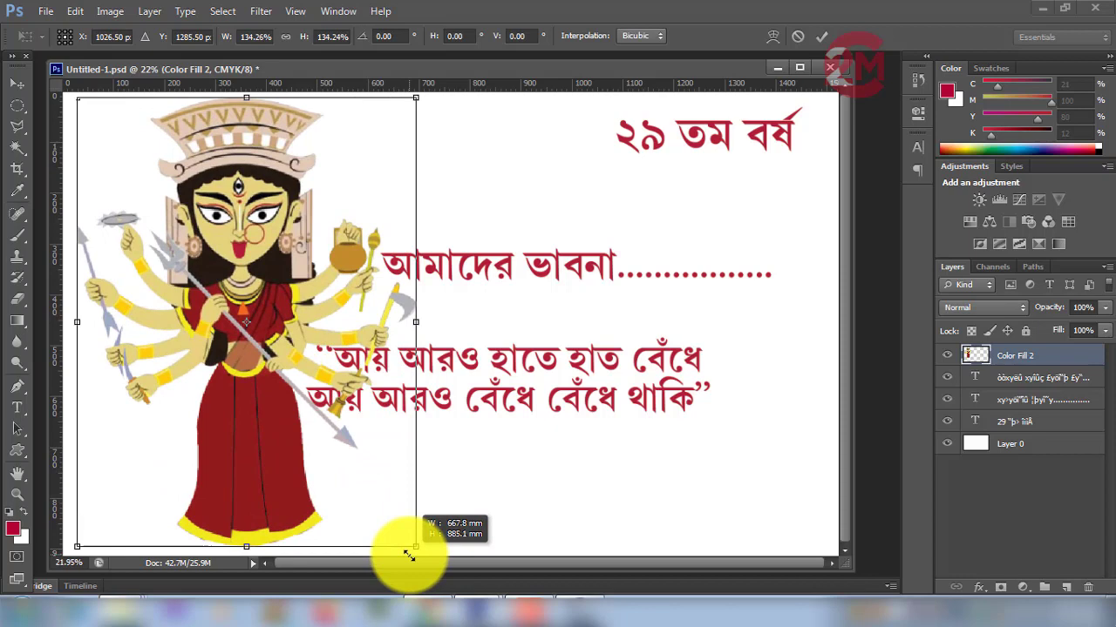
{"action": "key", "text": "ctrl+z"}
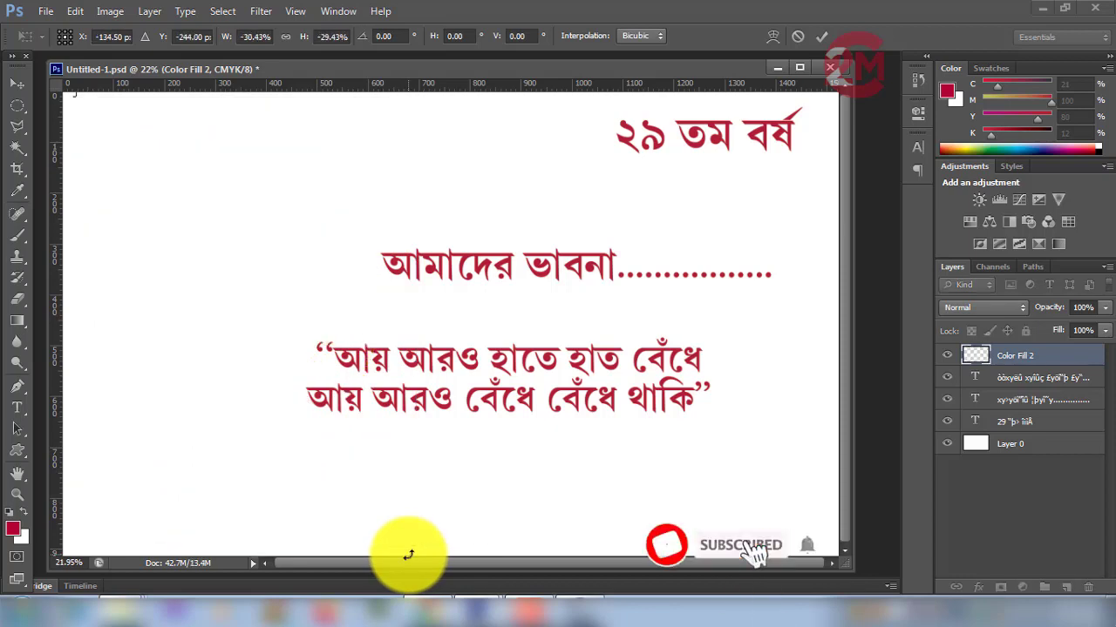
{"action": "left_click_drag", "start_coordinate": [331, 443], "coordinate": [397, 532]}
{"action": "key", "text": "ctrl+z"}
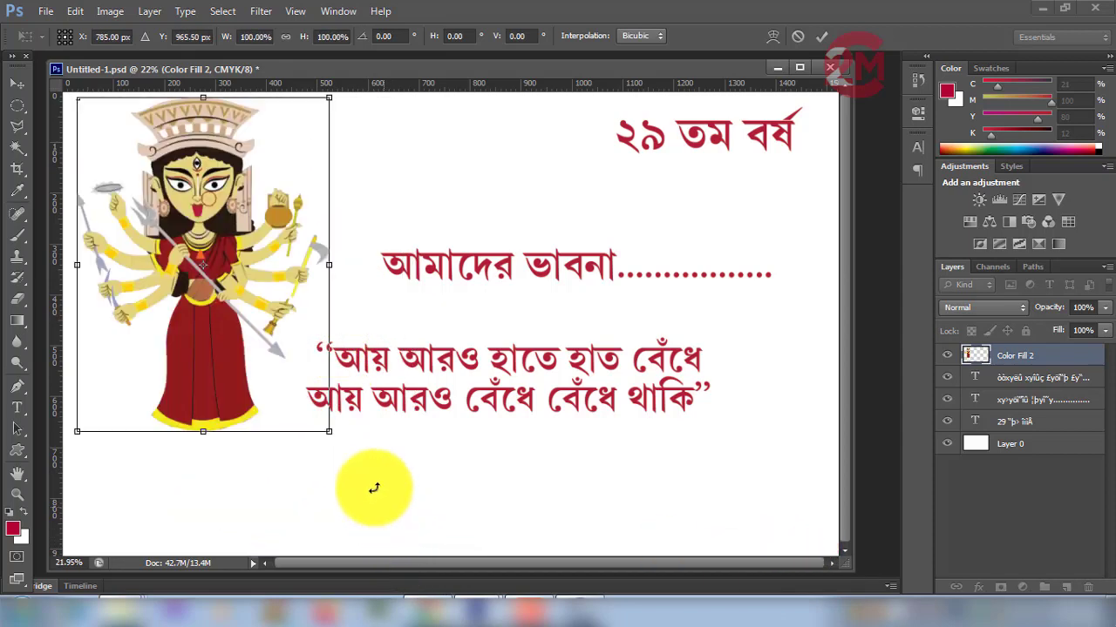
{"action": "left_click_drag", "start_coordinate": [331, 435], "coordinate": [411, 546]}
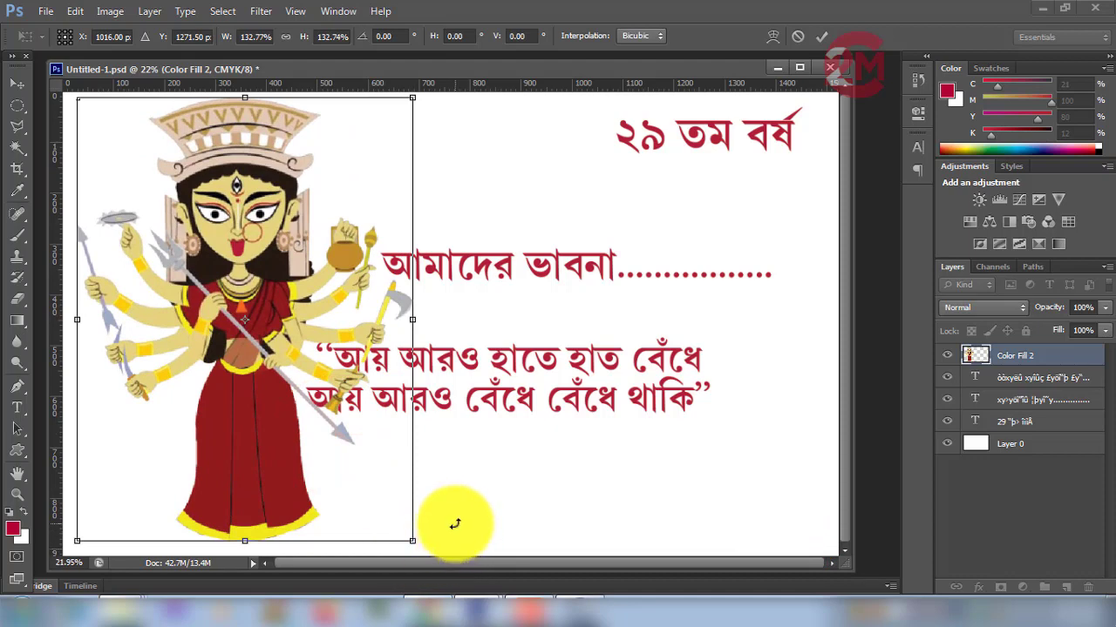
- Nudge the goddess figure down, trim its scale to about 123% width and 129% height, and apply the transformation
{"action": "key", "text": "Down"}
{"action": "key", "text": "Down"}
{"action": "key", "text": "Down"}
{"action": "key", "text": "Down"}
{"action": "key", "text": "Down"}
{"action": "key", "text": "Down"}
{"action": "key", "text": "Down"}
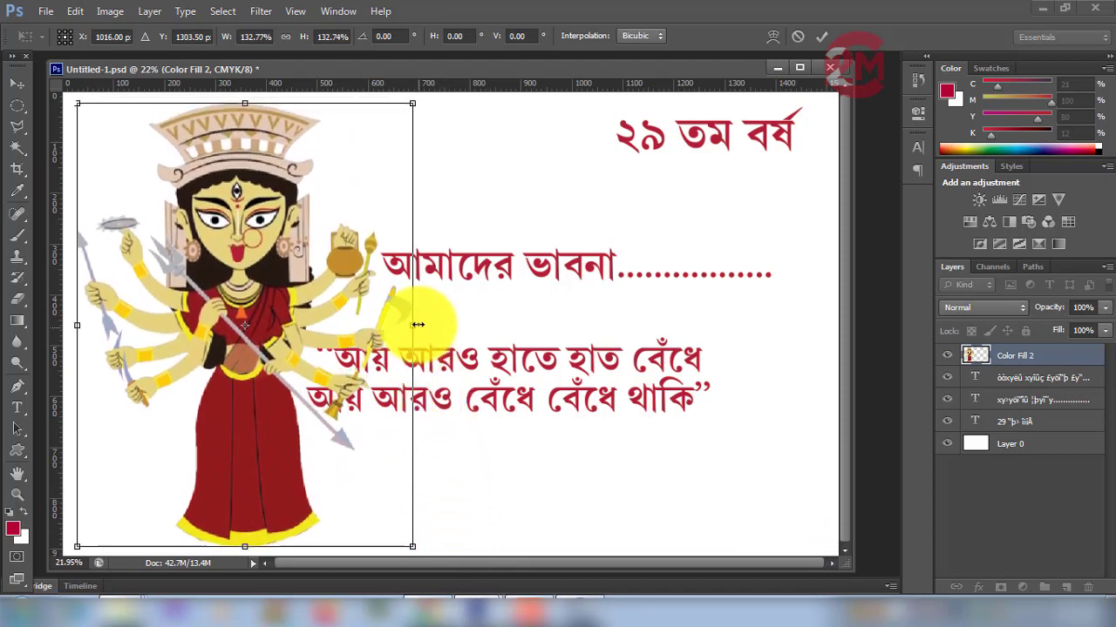
{"action": "left_click_drag", "start_coordinate": [415, 326], "coordinate": [394, 325]}
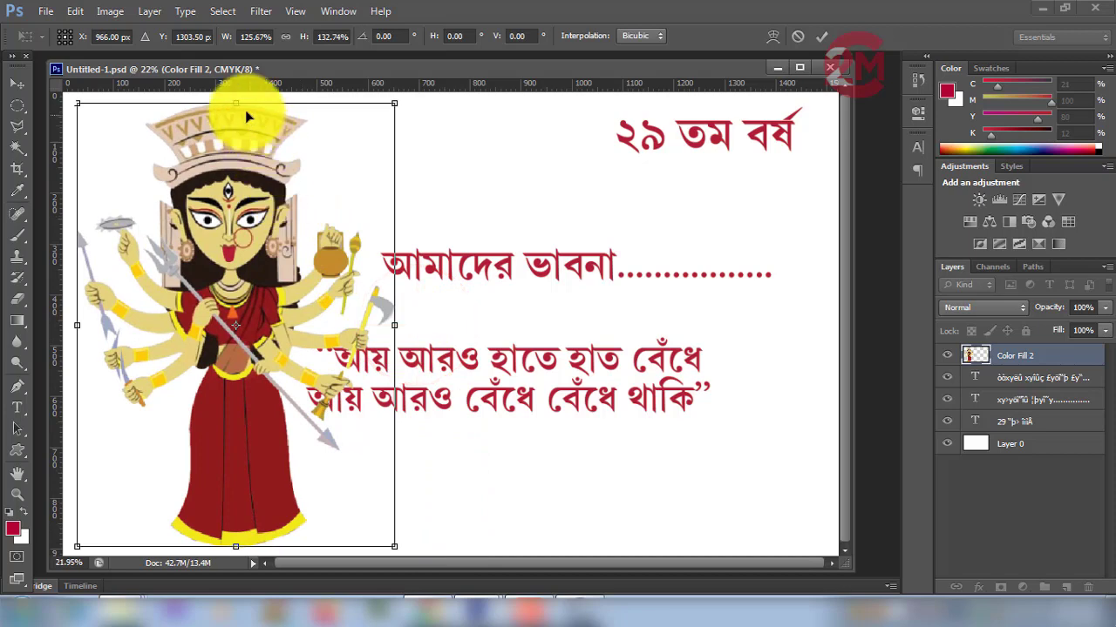
{"action": "left_click_drag", "start_coordinate": [232, 104], "coordinate": [232, 108]}
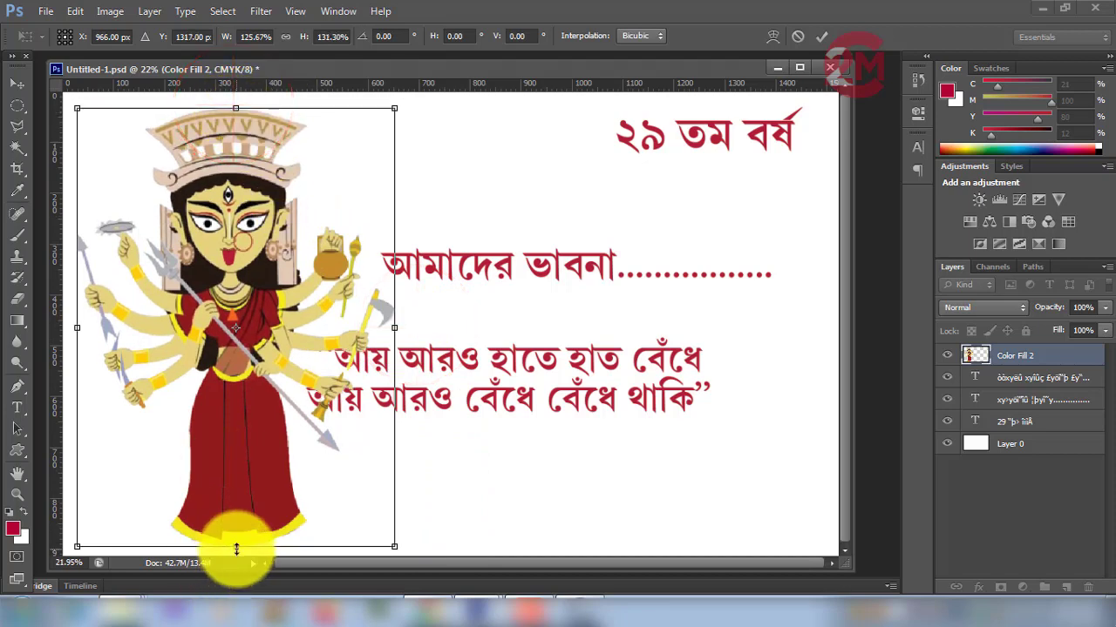
{"action": "left_click_drag", "start_coordinate": [235, 546], "coordinate": [236, 538]}
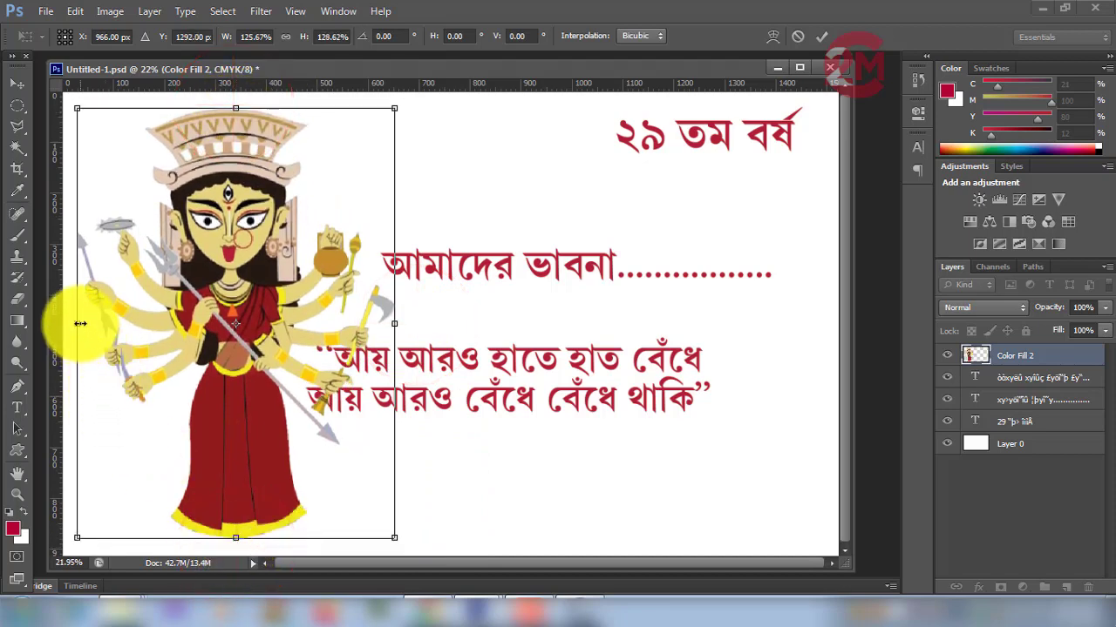
{"action": "left_click_drag", "start_coordinate": [80, 323], "coordinate": [85, 323]}
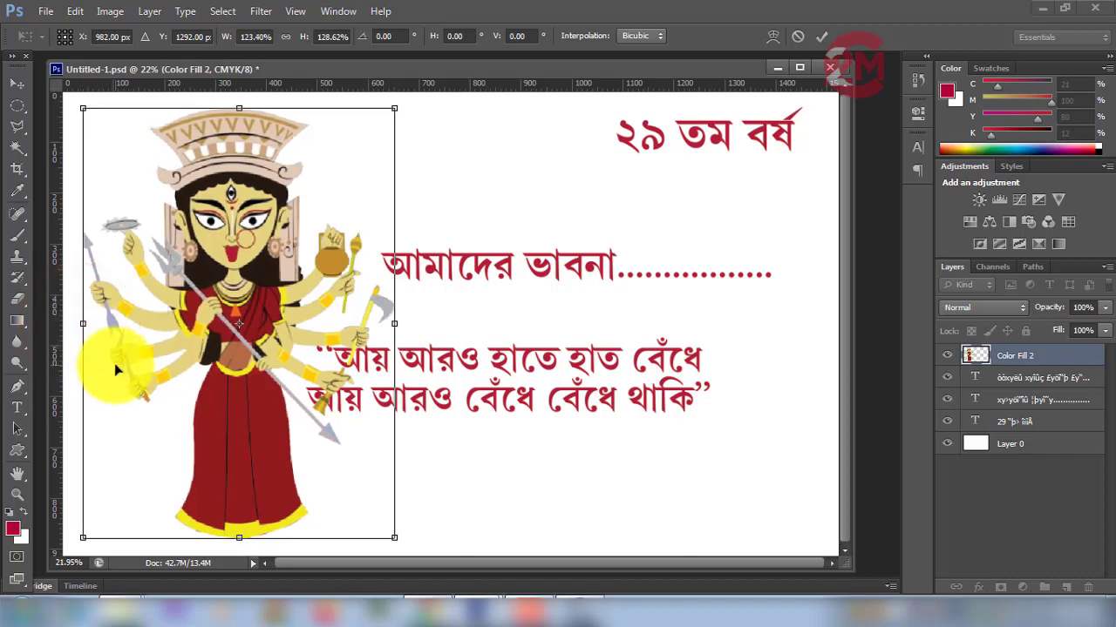
{"action": "key", "text": "Return"}
- Move the "আমাদের ভাবনা" heading up below "২৯ তম বর্ষ" and place the two-line quotation beneath it, clear of the goddess
{"action": "right_click", "coordinate": [480, 273]}
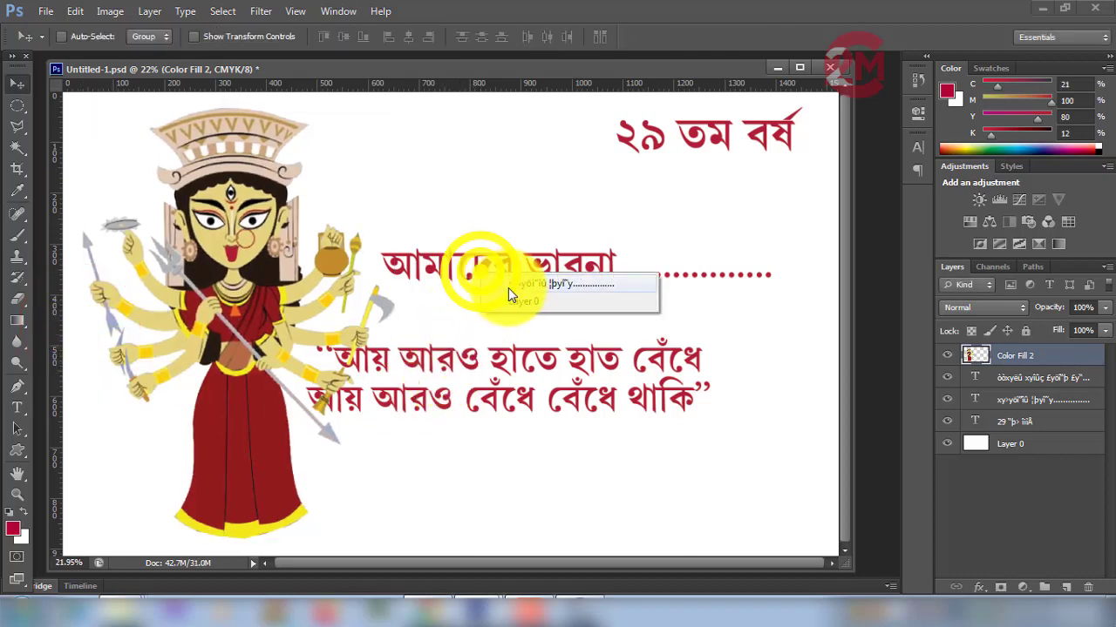
{"action": "left_click", "coordinate": [509, 288]}
{"action": "left_click_drag", "start_coordinate": [484, 265], "coordinate": [504, 228]}
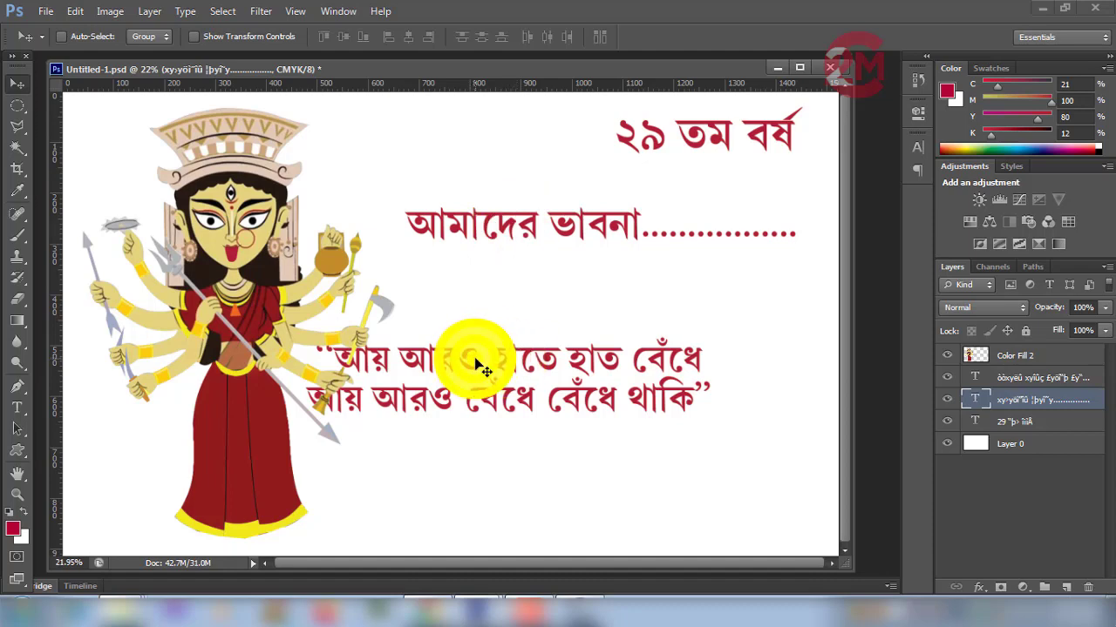
{"action": "right_click", "coordinate": [483, 370]}
{"action": "left_click", "coordinate": [514, 384]}
{"action": "left_click_drag", "start_coordinate": [486, 359], "coordinate": [575, 320]}
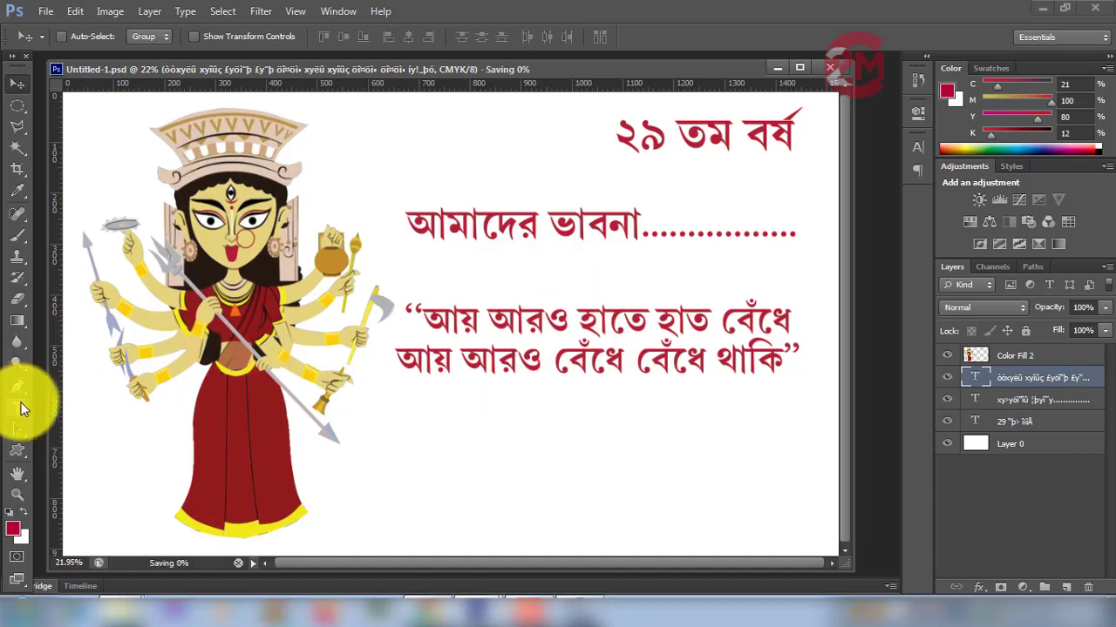
- Increase the leading of the two-line quotation until its lines are clearly separated, and commit the text edit
{"action": "left_click", "coordinate": [17, 408]}
{"action": "left_click", "coordinate": [452, 327]}
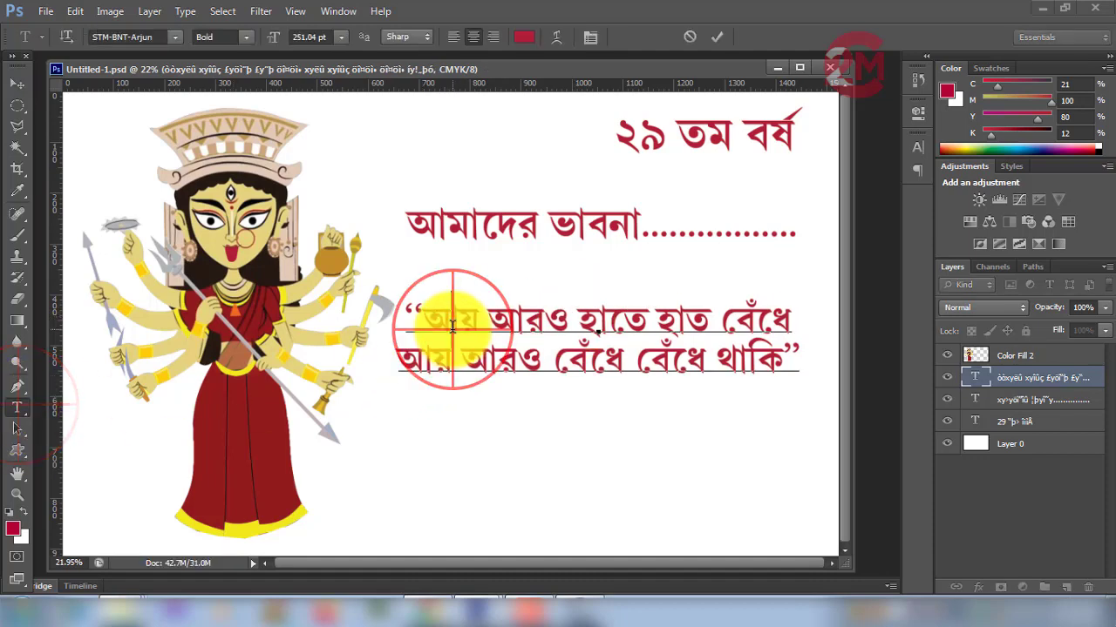
{"action": "key", "text": "ctrl+a"}
{"action": "left_click", "coordinate": [590, 37]}
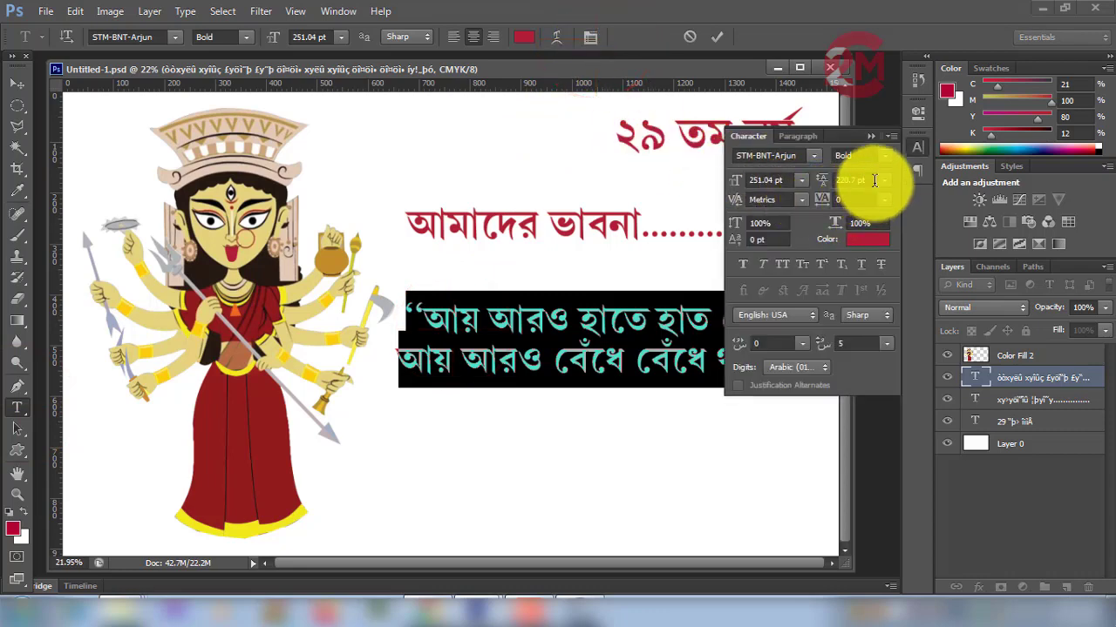
{"action": "left_click", "coordinate": [868, 180]}
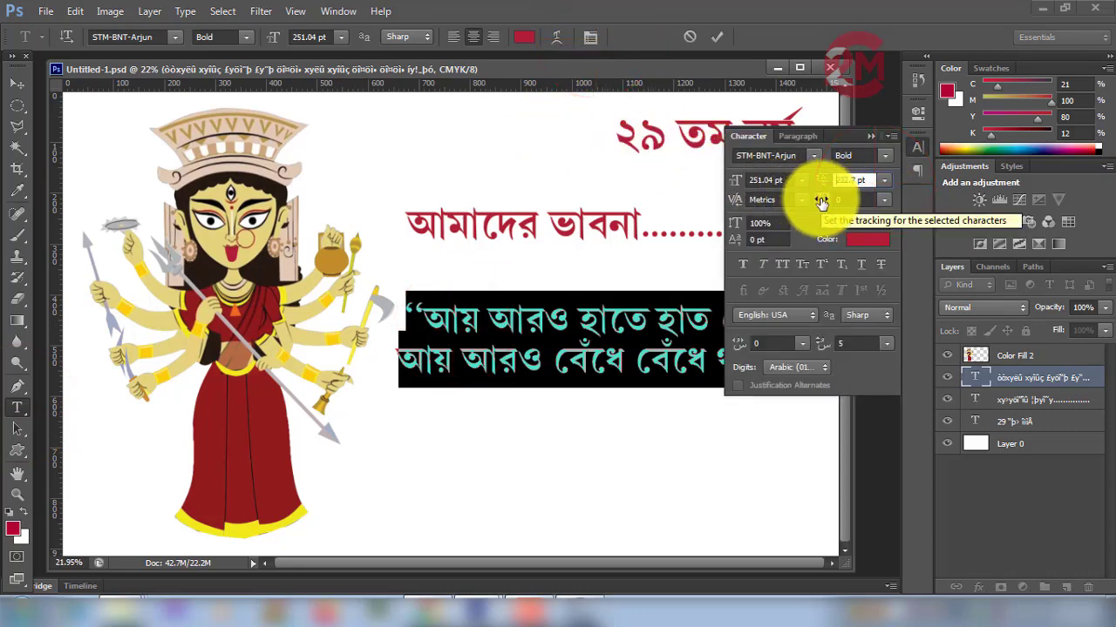
{"action": "key", "text": "Up"}
{"action": "key", "text": "Up"}
{"action": "key", "text": "Up"}
{"action": "key", "text": "Up"}
{"action": "key", "text": "Up"}
{"action": "key", "text": "Up"}
{"action": "key", "text": "Up"}
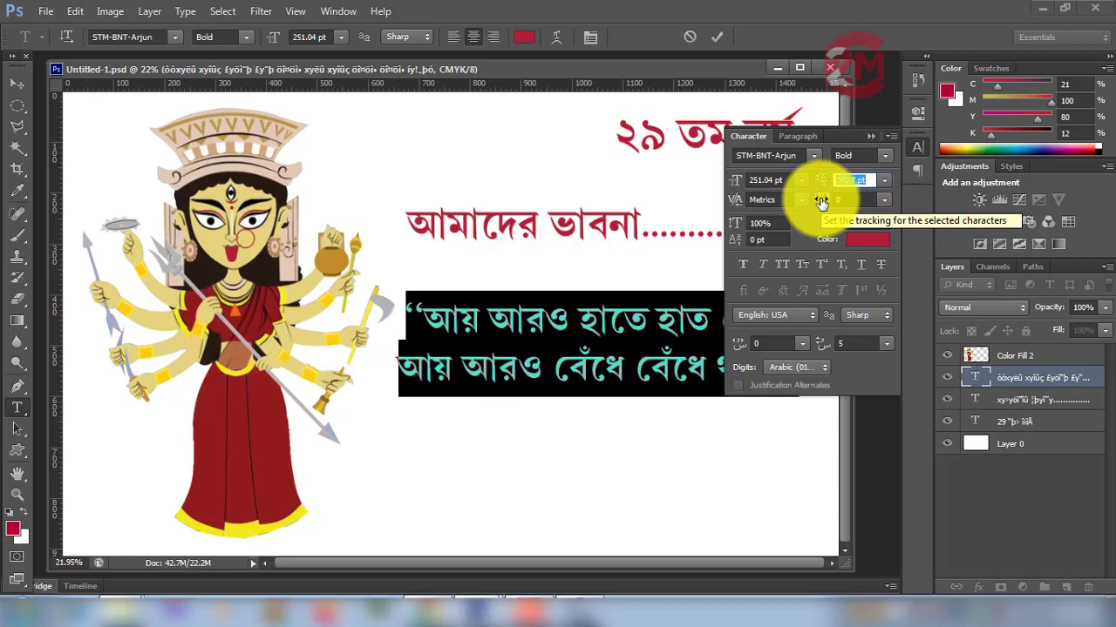
{"action": "key", "text": "Up"}
{"action": "key", "text": "Up"}
{"action": "key", "text": "Up"}
{"action": "key", "text": "Up"}
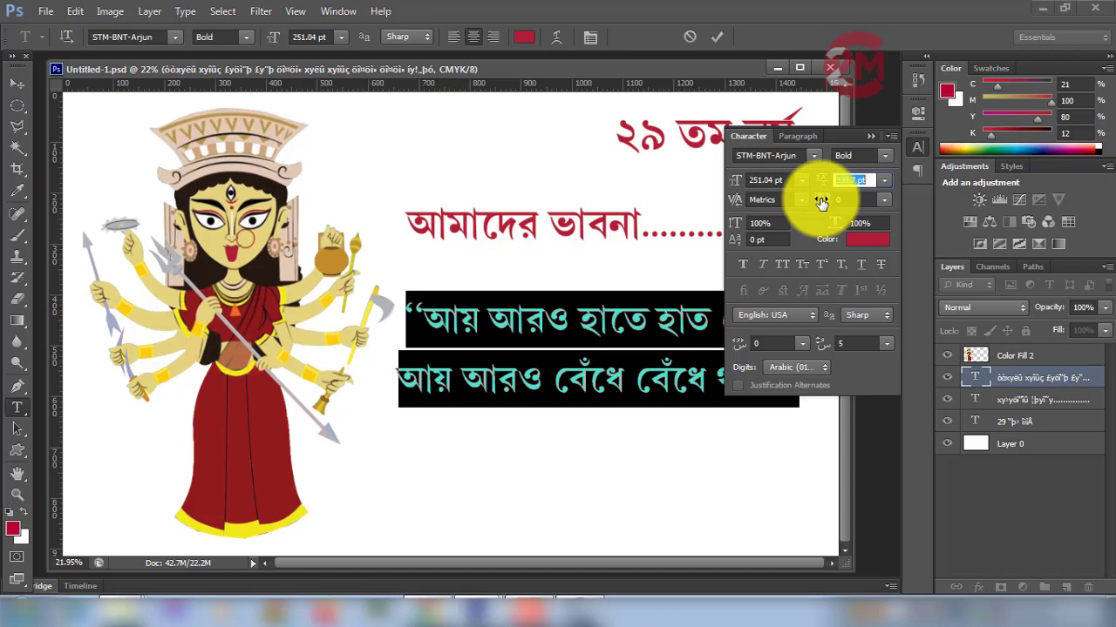
{"action": "key", "text": "Up"}
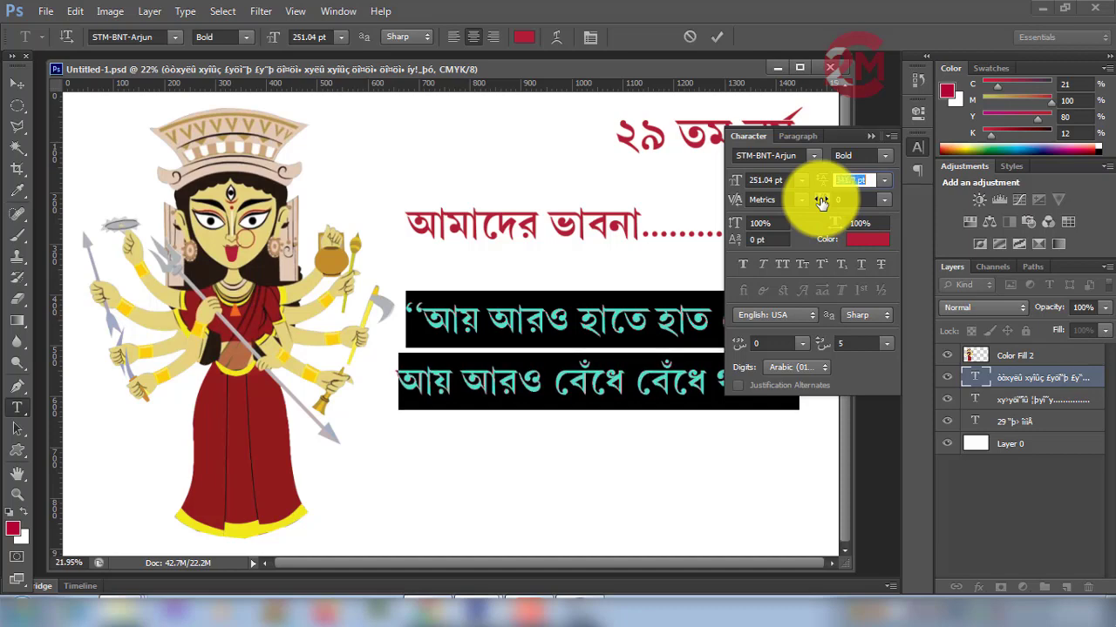
{"action": "left_click", "coordinate": [874, 142]}
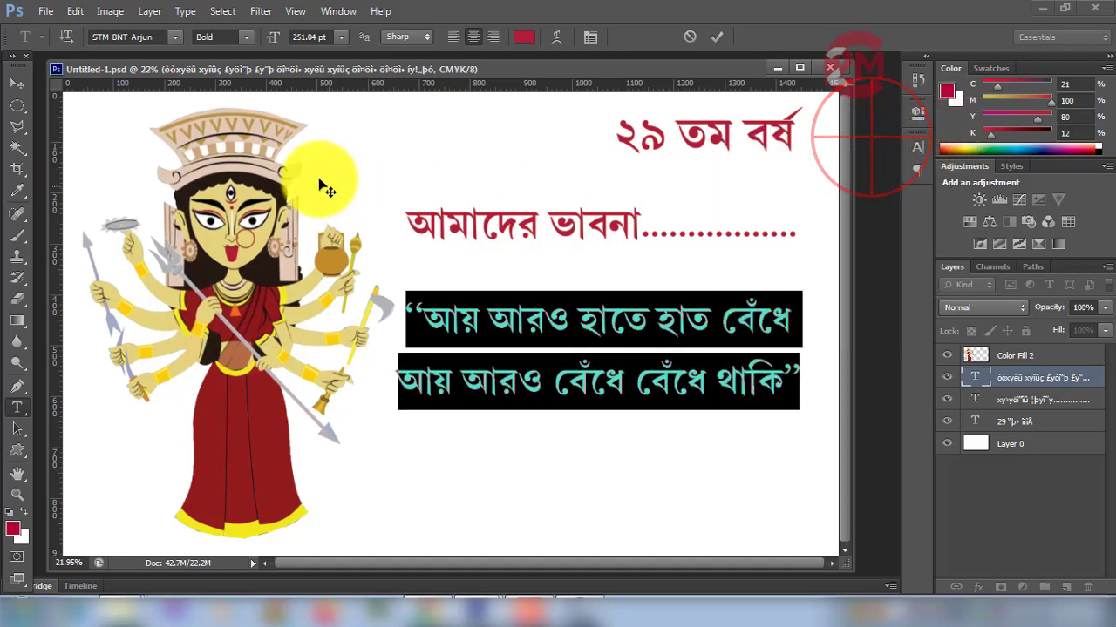
{"action": "left_click", "coordinate": [410, 162]}
{"action": "left_click", "coordinate": [17, 83]}
{"action": "left_click", "coordinate": [406, 139]}
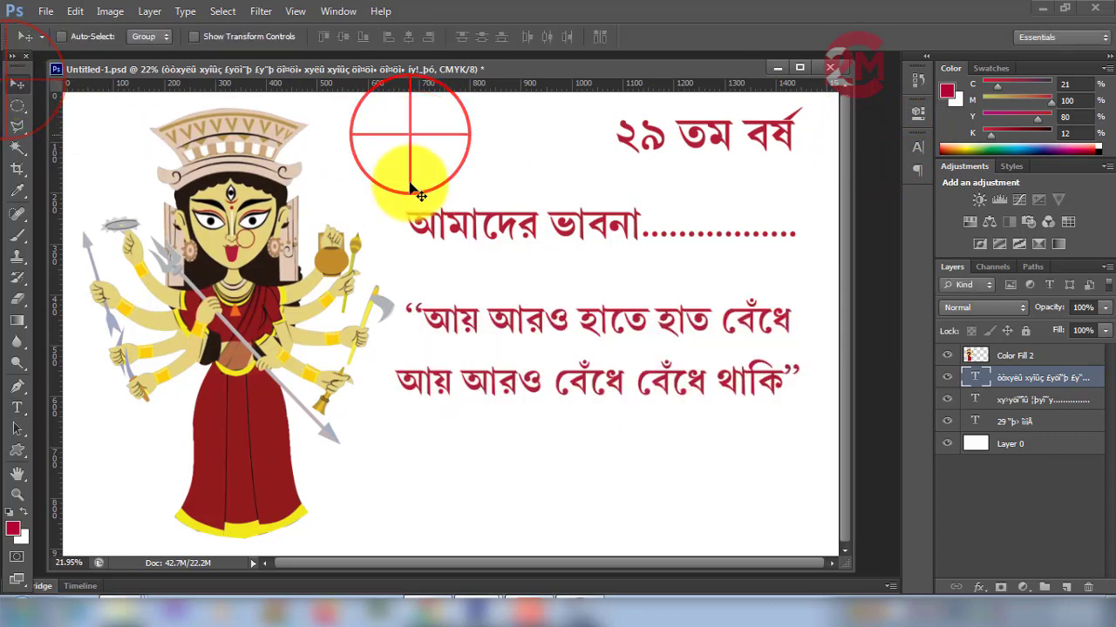
- Switch to CorelDRAW and copy the three-line closing text "ধন্যবাদান্তে — বেহালা-অভ্যুদয় ২০২০" below the quotation box
{"action": "left_click", "coordinate": [580, 593]}
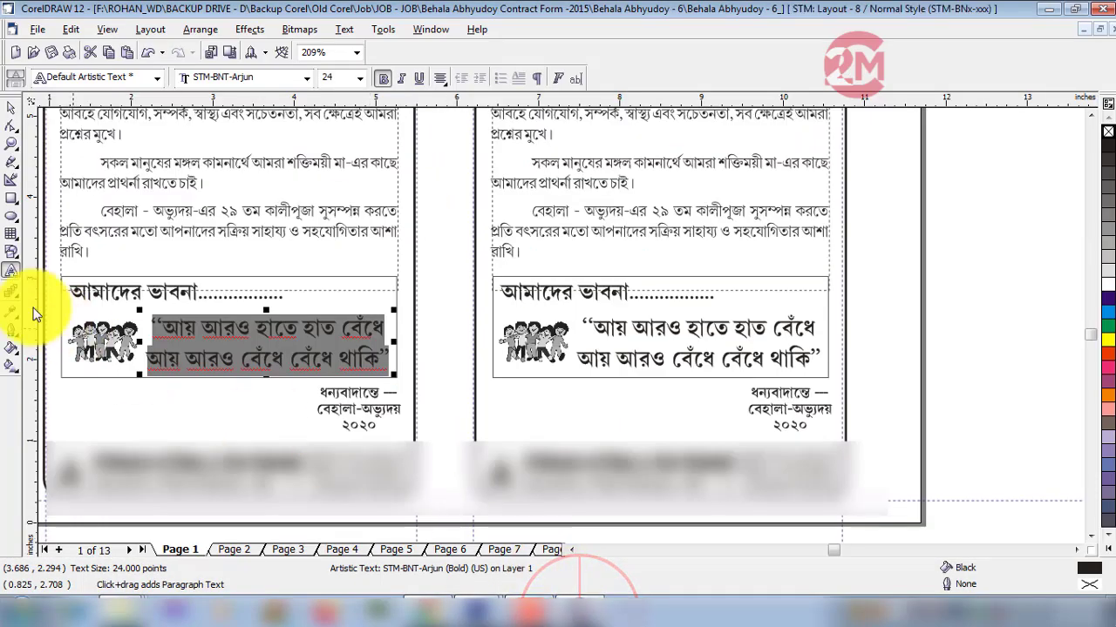
{"action": "left_click", "coordinate": [11, 268]}
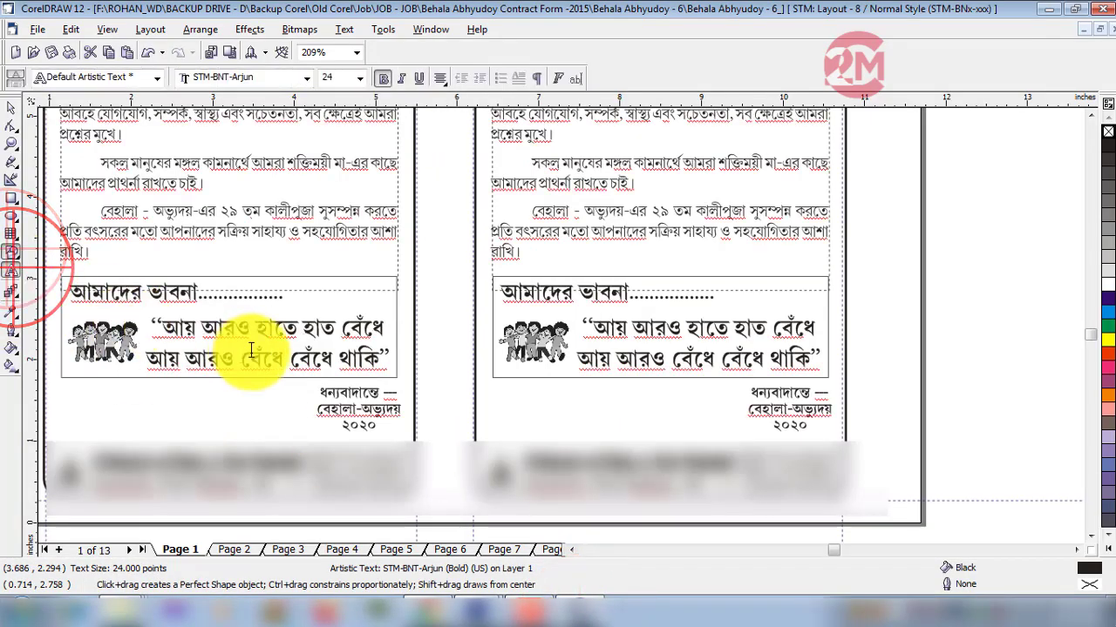
{"action": "left_click", "coordinate": [337, 394]}
{"action": "key", "text": "ctrl+a"}
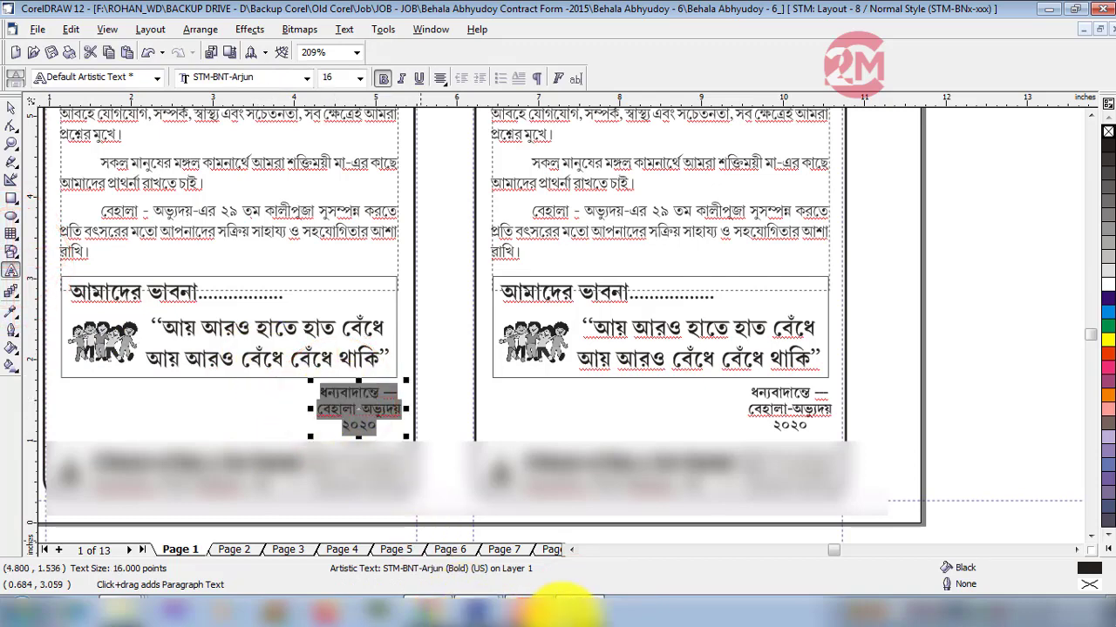
- Switch back to Photoshop, paste the closing text below the quotation and delete its "ধন্যবাদান্তে —" and "২০২০" lines
{"action": "mouse_move", "coordinate": [448, 601]}
{"action": "left_click", "coordinate": [444, 531]}
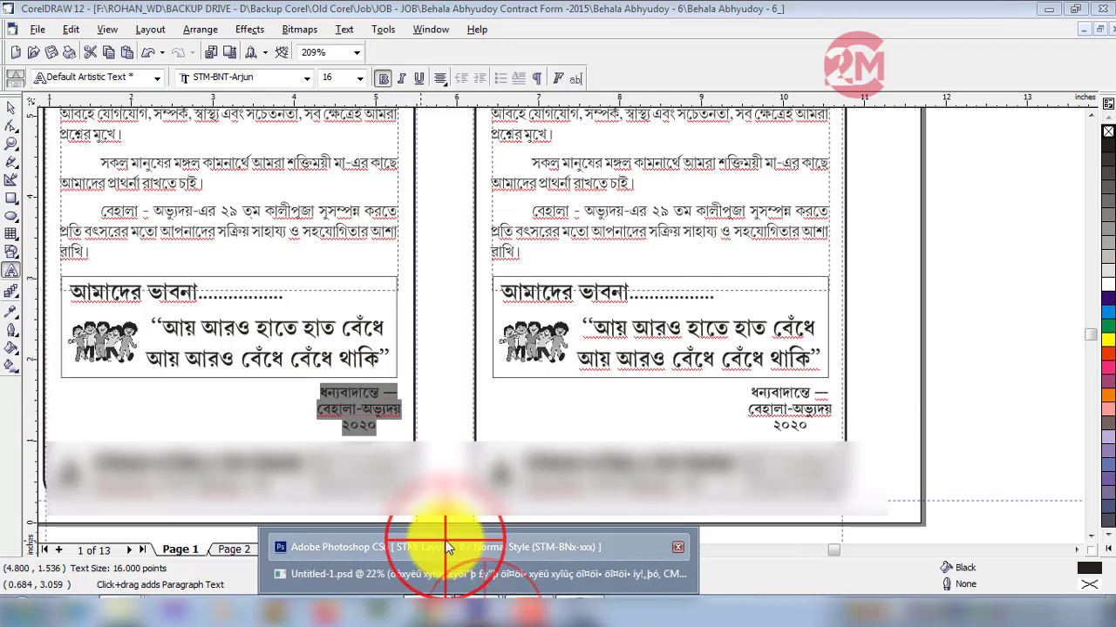
{"action": "left_click", "coordinate": [17, 407]}
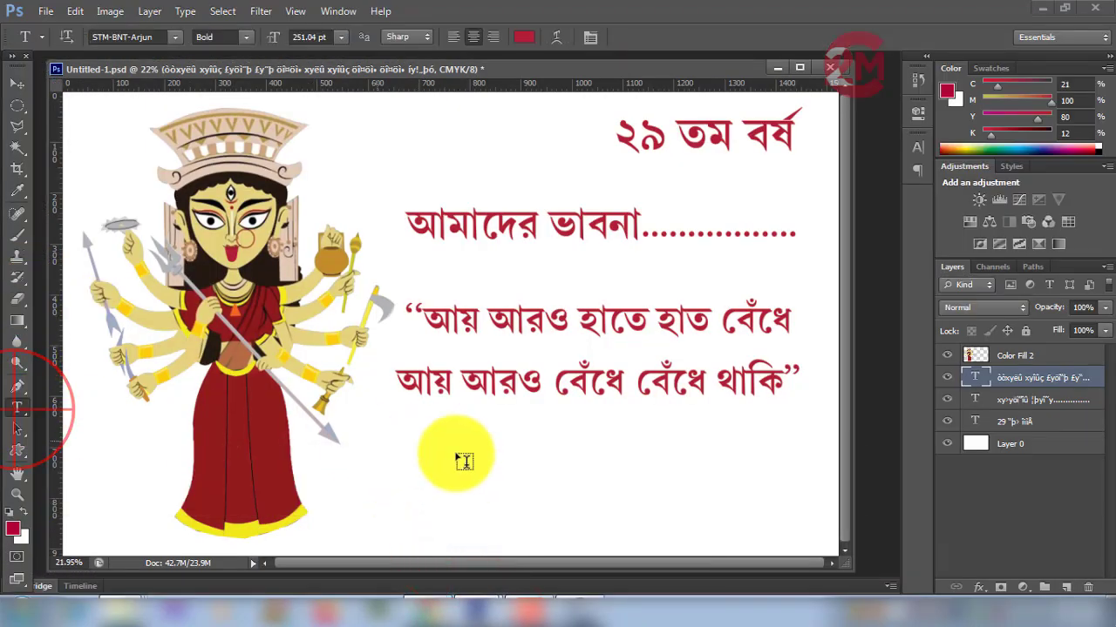
{"action": "left_click", "coordinate": [428, 465]}
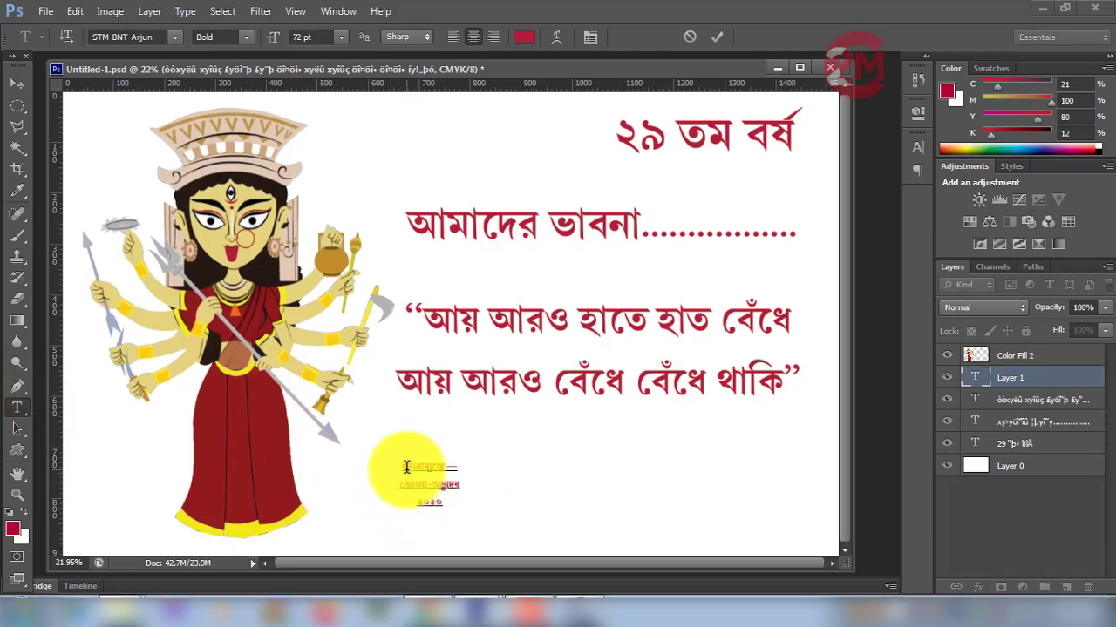
{"action": "left_click_drag", "start_coordinate": [399, 465], "coordinate": [508, 456]}
{"action": "key", "text": "ctrl+x"}
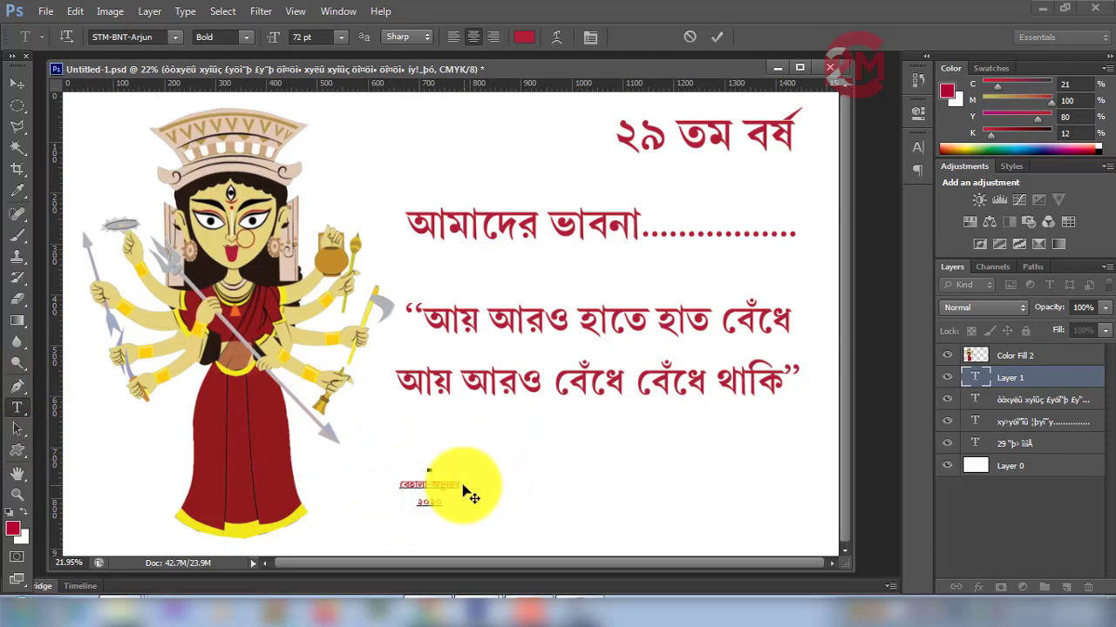
{"action": "left_click", "coordinate": [446, 462]}
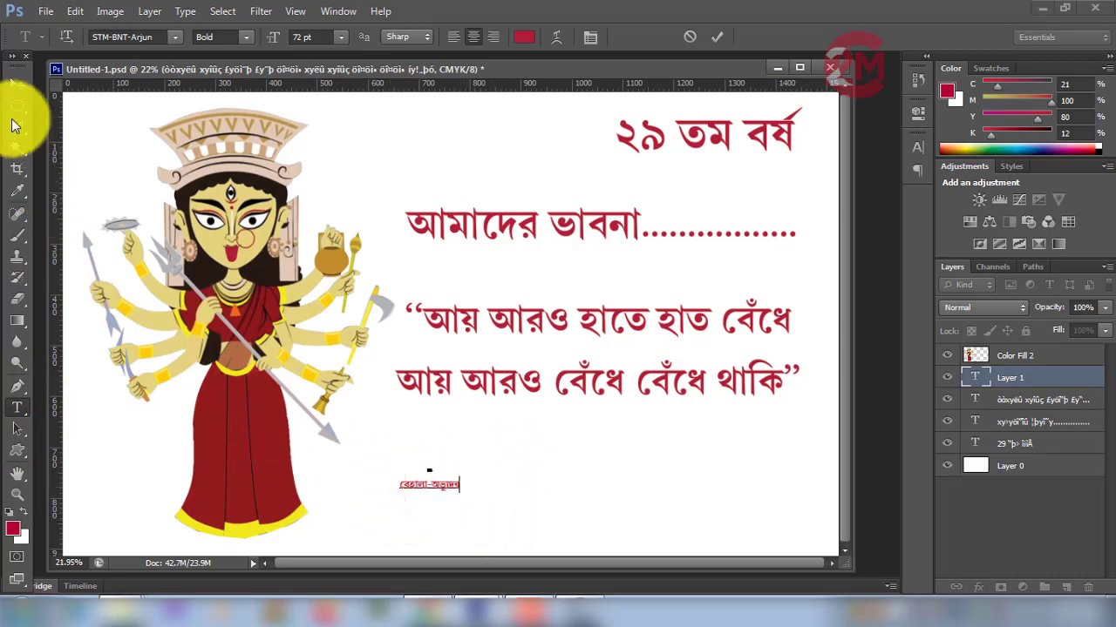
- Remove the blank first line above the "বেহালা-অভ্যুদয়" text
{"action": "left_click", "coordinate": [12, 89]}
{"action": "key", "text": "ctrl+t"}
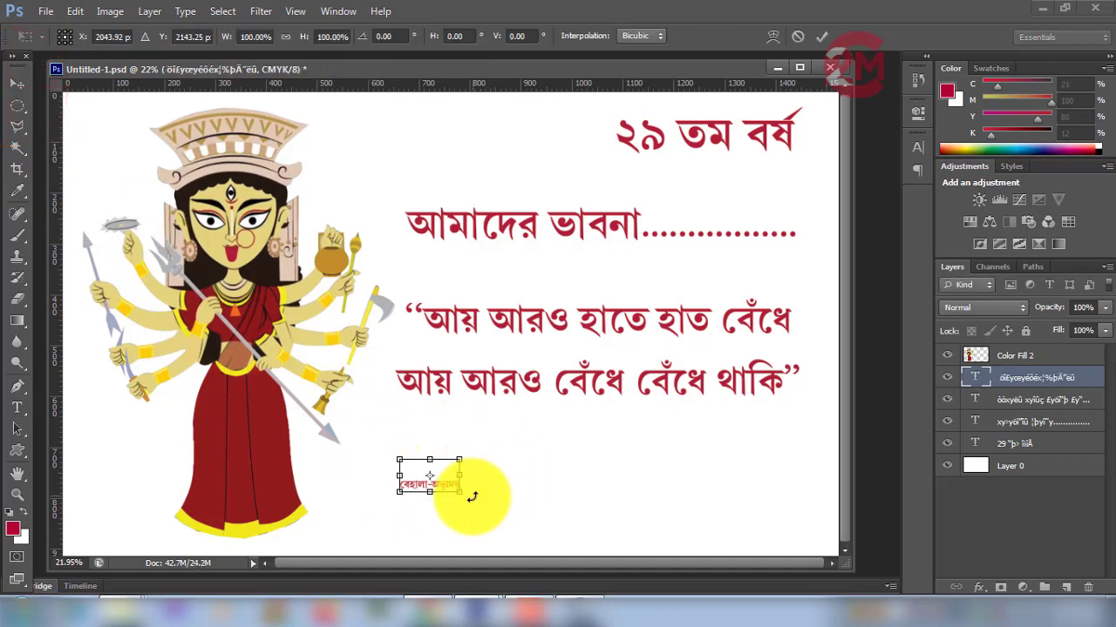
{"action": "left_click", "coordinate": [17, 407]}
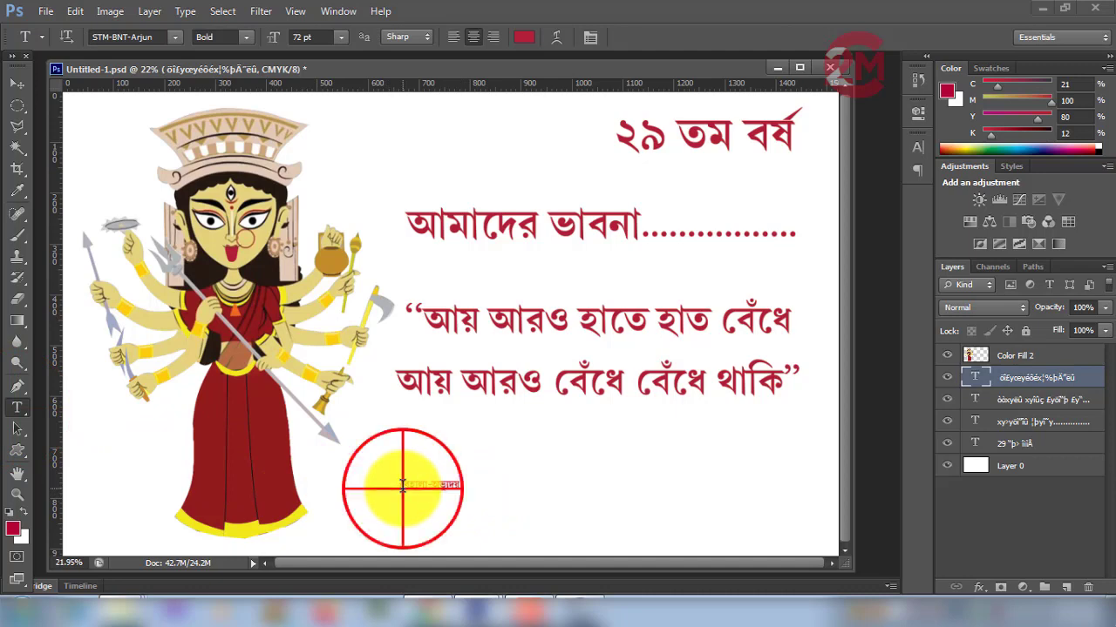
{"action": "left_click", "coordinate": [402, 486]}
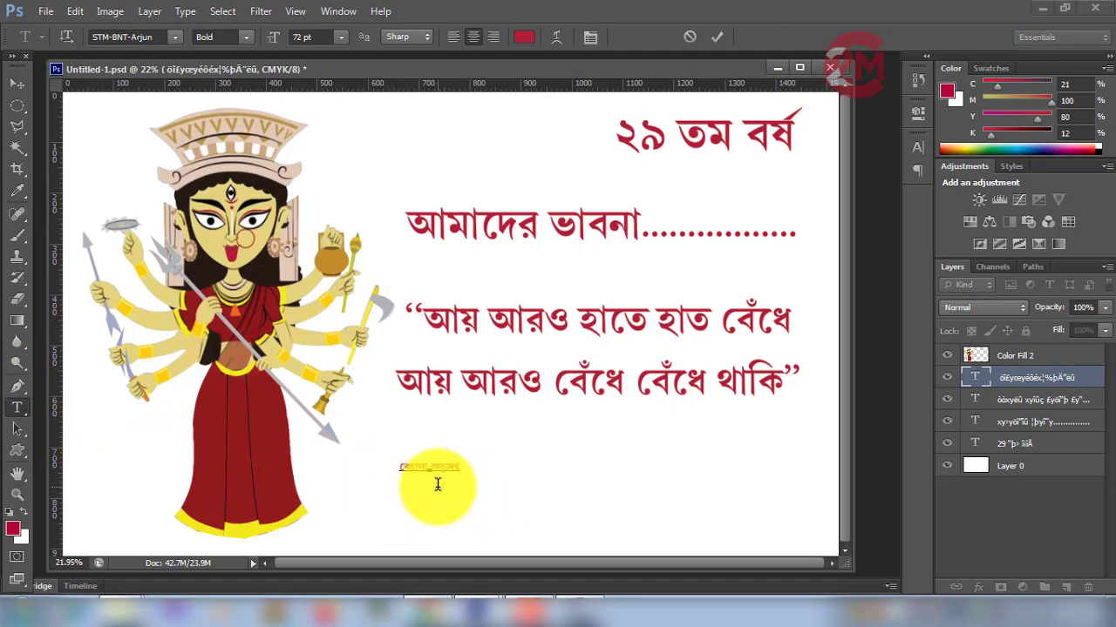
- Enlarge the "বেহালা-অভ্যুদয়" text to a large headline size and move it to the banner's lower right corner
{"action": "left_click", "coordinate": [16, 83]}
{"action": "key", "text": "ctrl+t"}
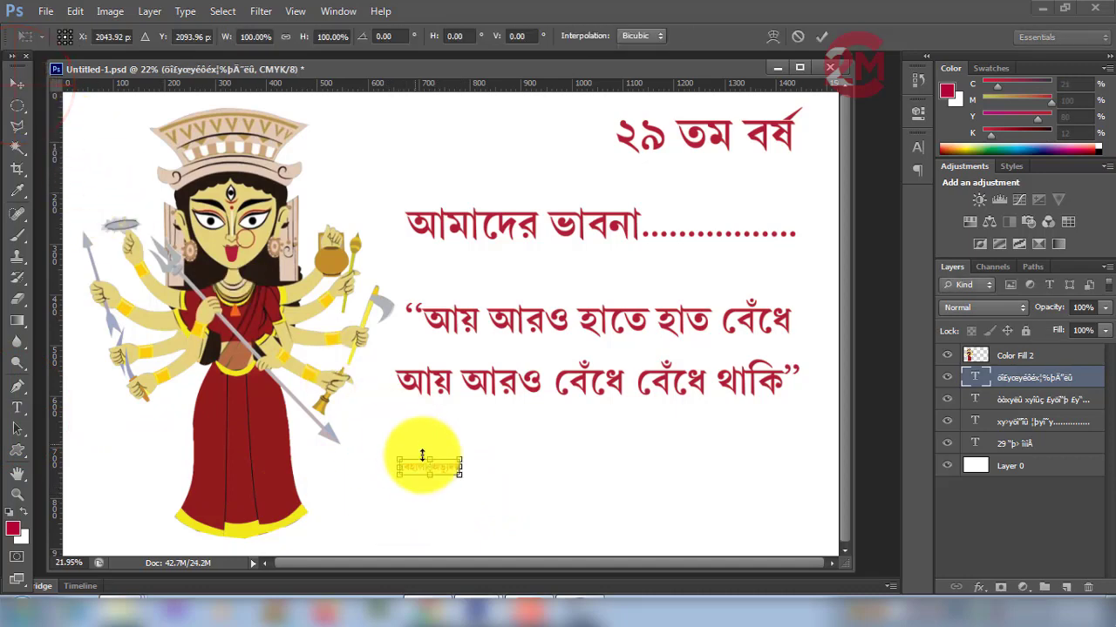
{"action": "left_click_drag", "start_coordinate": [463, 476], "coordinate": [625, 558]}
{"action": "key", "text": "Return"}
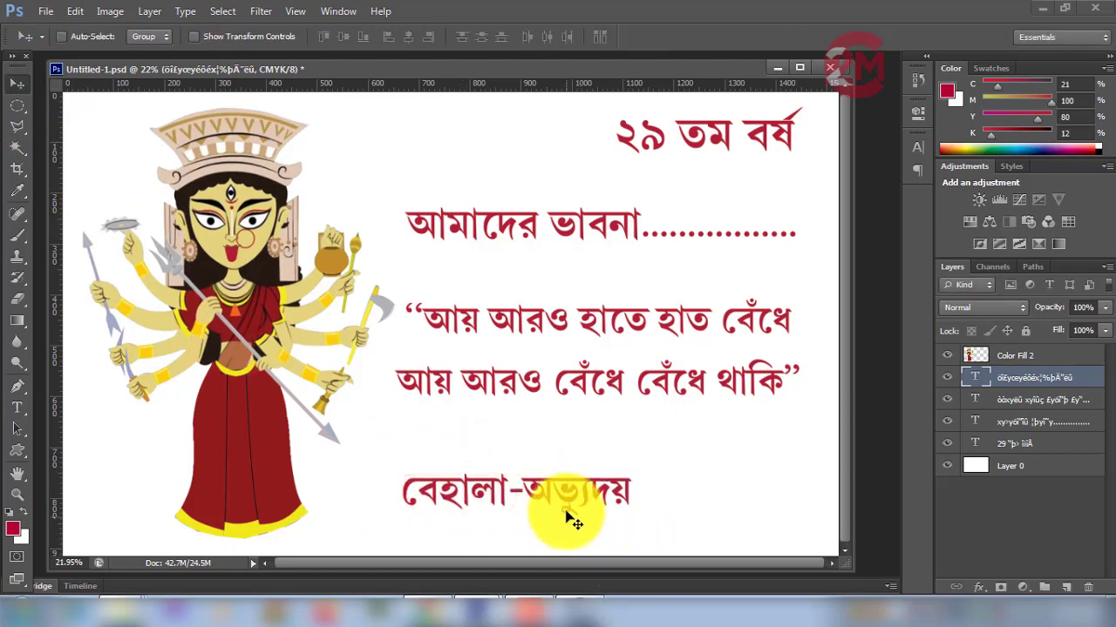
{"action": "left_click_drag", "start_coordinate": [567, 498], "coordinate": [731, 525]}
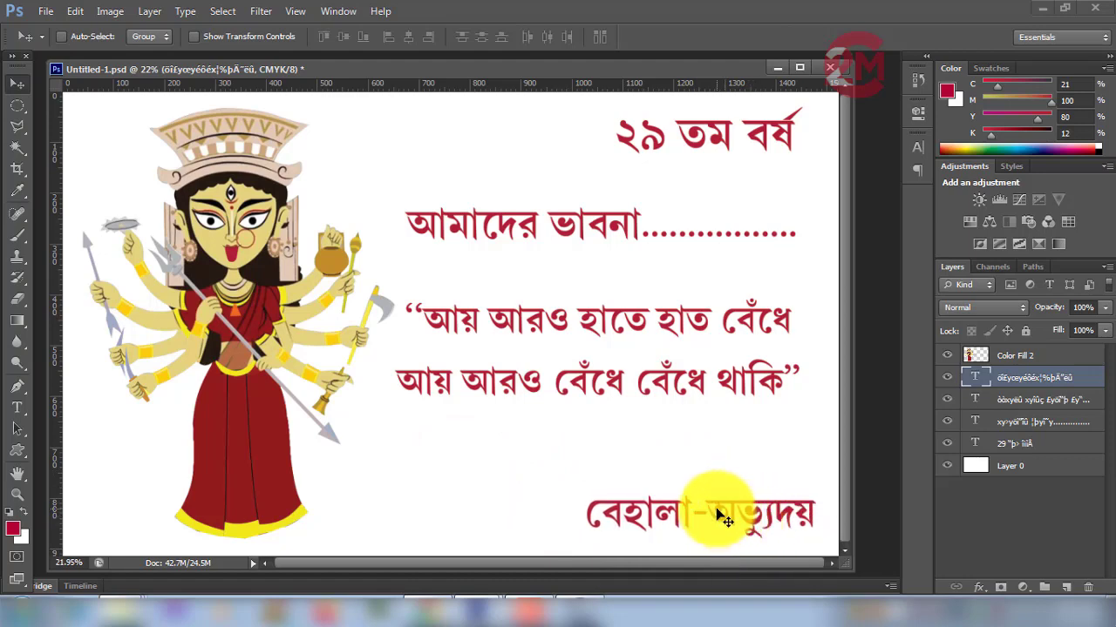
- Switch to CorelDRAW and copy the colour illustration of five laughing children beside the page
{"action": "left_click", "coordinate": [571, 610]}
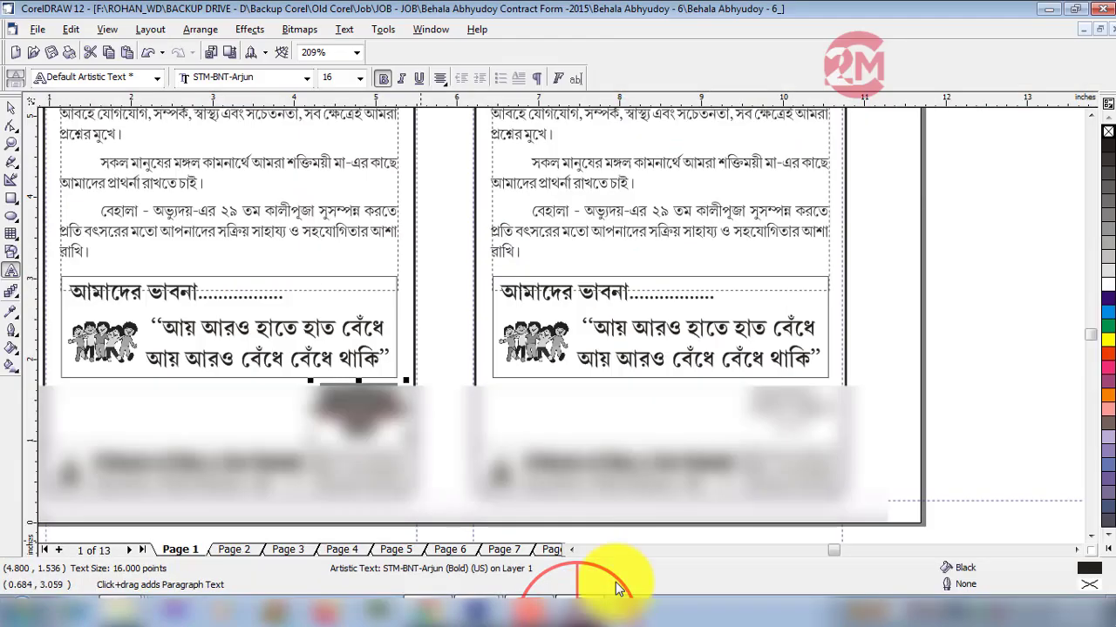
{"action": "scroll", "coordinate": [572, 315], "scroll_direction": "down", "scroll_amount": 3}
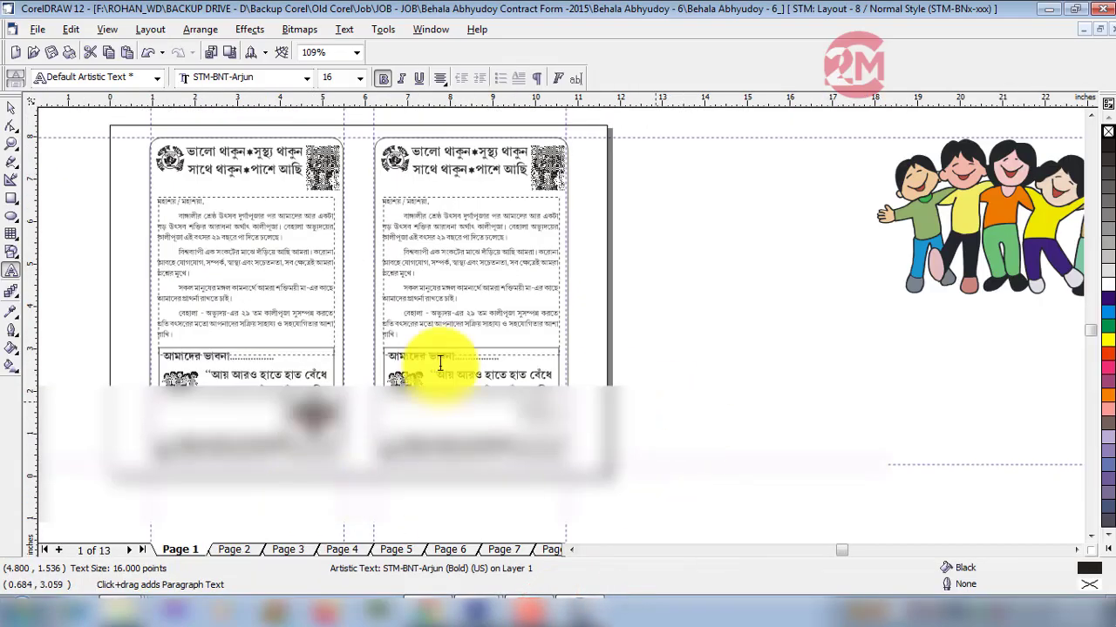
{"action": "left_click", "coordinate": [12, 108]}
{"action": "left_click_drag", "start_coordinate": [959, 237], "coordinate": [767, 291]}
{"action": "scroll", "coordinate": [957, 219], "scroll_direction": "up", "scroll_amount": 4}
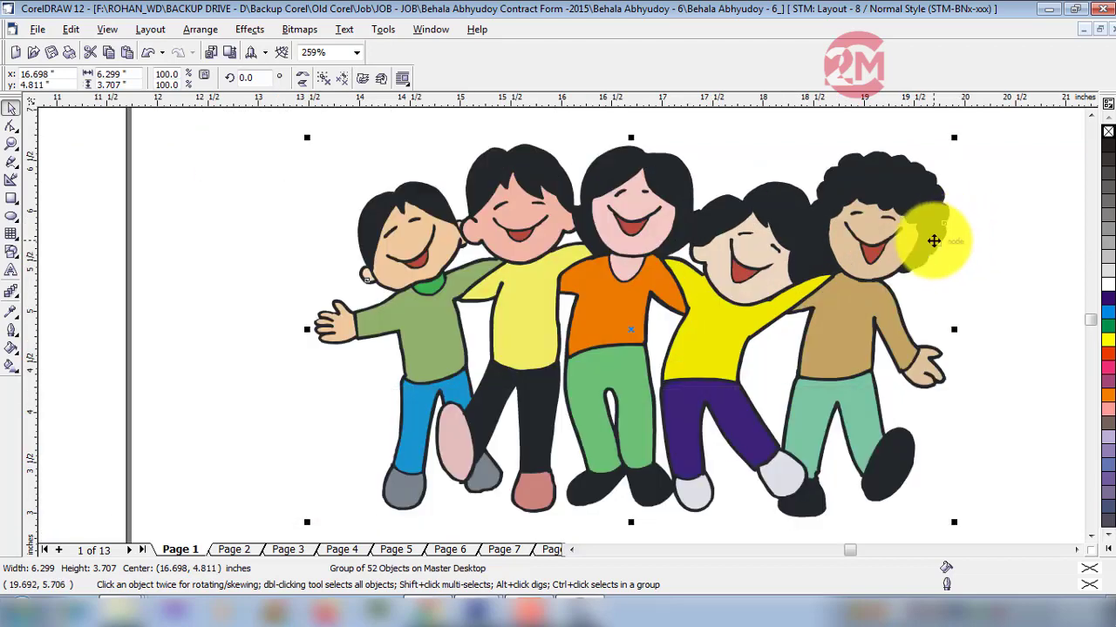
{"action": "left_click_drag", "start_coordinate": [937, 242], "coordinate": [770, 385]}
- Switch back to Photoshop and paste the illustration of the five children into the banner
{"action": "left_click", "coordinate": [484, 612]}
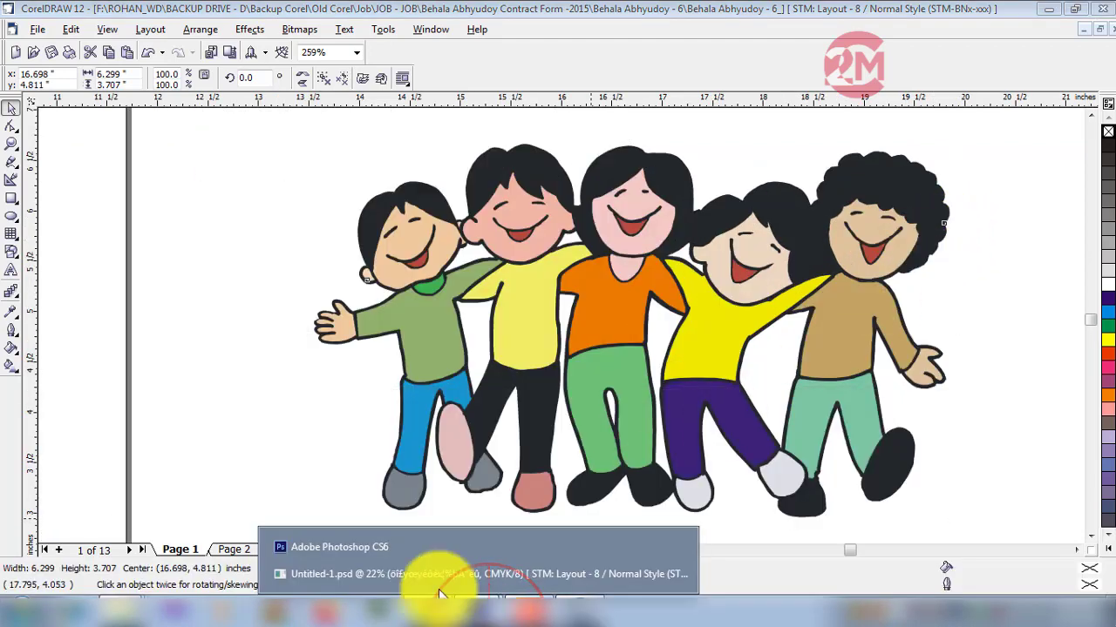
{"action": "left_click", "coordinate": [354, 547]}
{"action": "key", "text": "ctrl+v"}
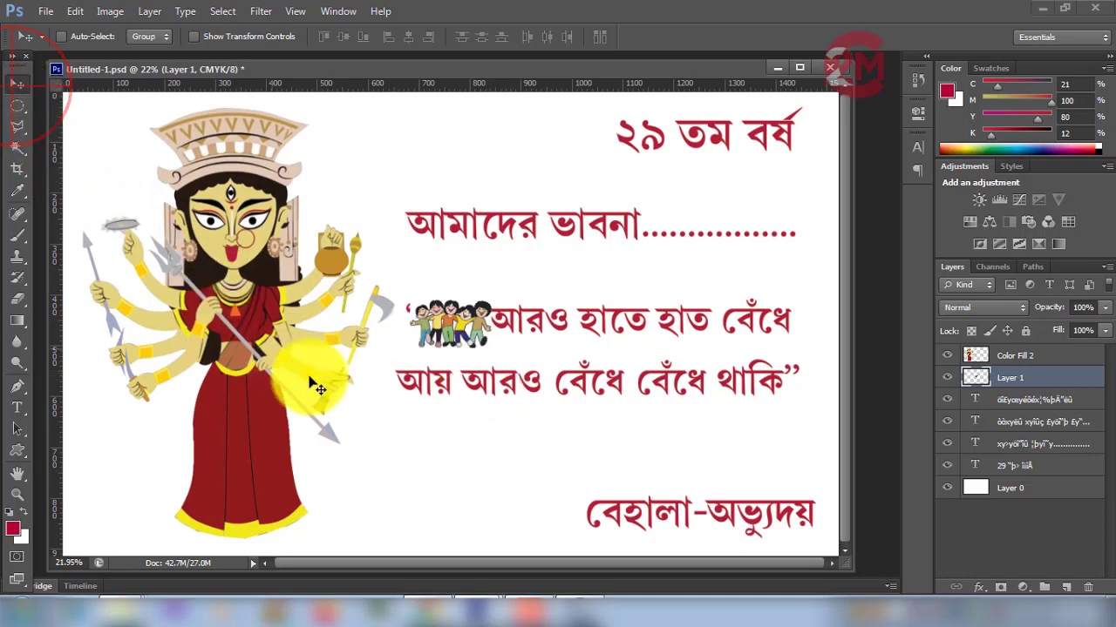
- Scale the children illustration to a small figure group and place it just above the "বেহালা-অভ্যুদয়" text
{"action": "key", "text": "ctrl+t"}
{"action": "left_click_drag", "start_coordinate": [491, 347], "coordinate": [705, 475]}
{"action": "key", "text": "Return"}
{"action": "left_click_drag", "start_coordinate": [594, 427], "coordinate": [663, 307]}
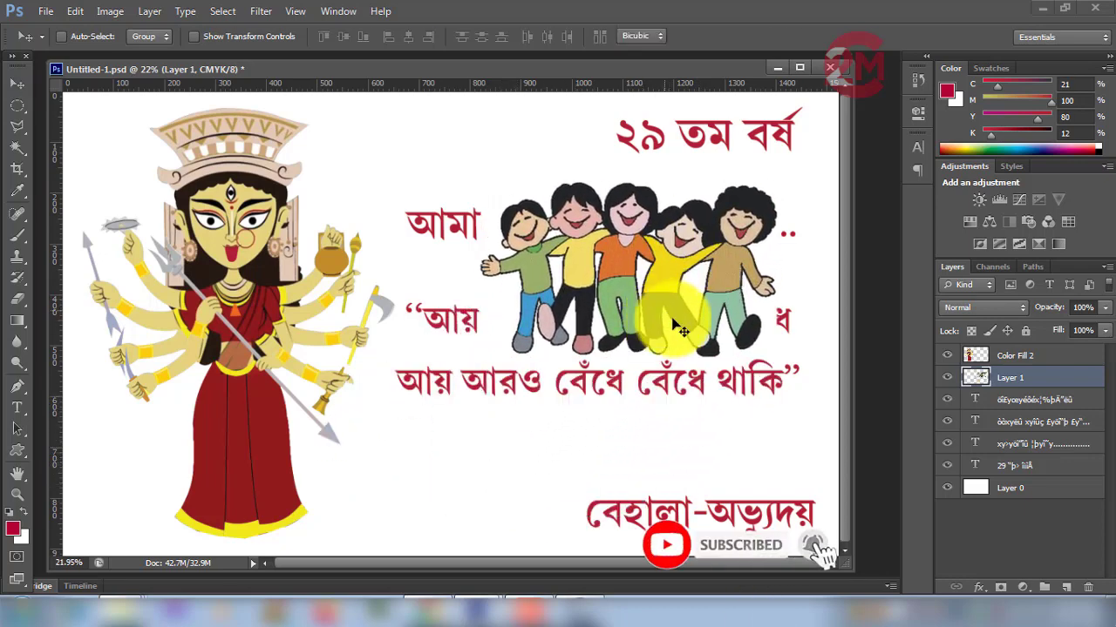
{"action": "key", "text": "ctrl+t"}
{"action": "left_click_drag", "start_coordinate": [778, 359], "coordinate": [719, 478]}
{"action": "key", "text": "Return"}
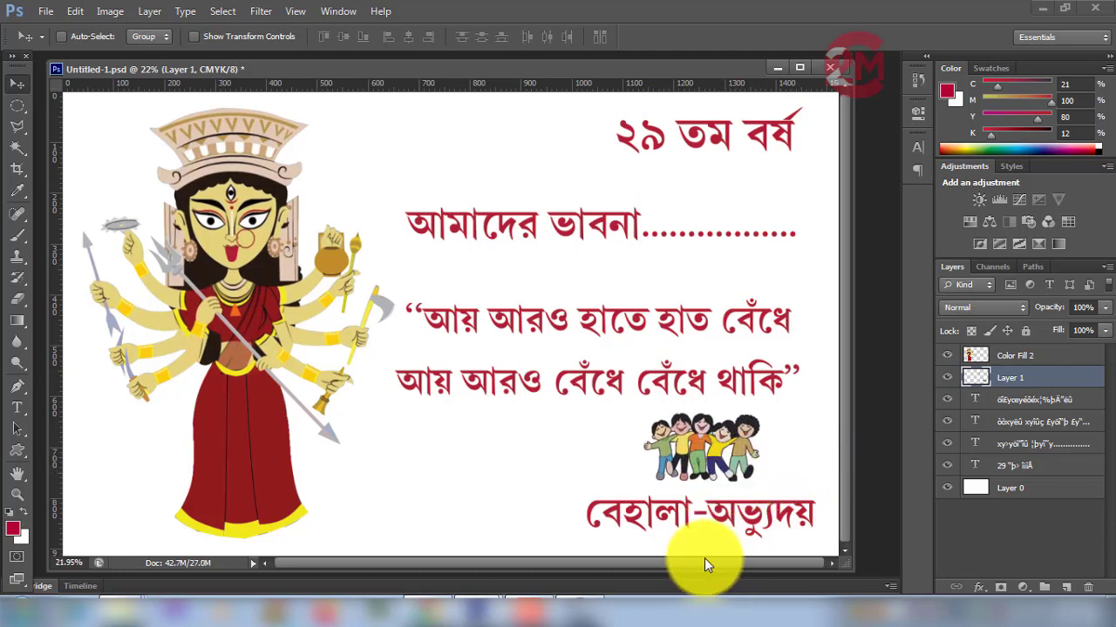
- Move the "আমাদের ভাবনা" heading slightly up and to the left, and enlarge it a little
{"action": "right_click", "coordinate": [594, 224]}
{"action": "left_click", "coordinate": [618, 240]}
{"action": "left_click_drag", "start_coordinate": [594, 228], "coordinate": [550, 221]}
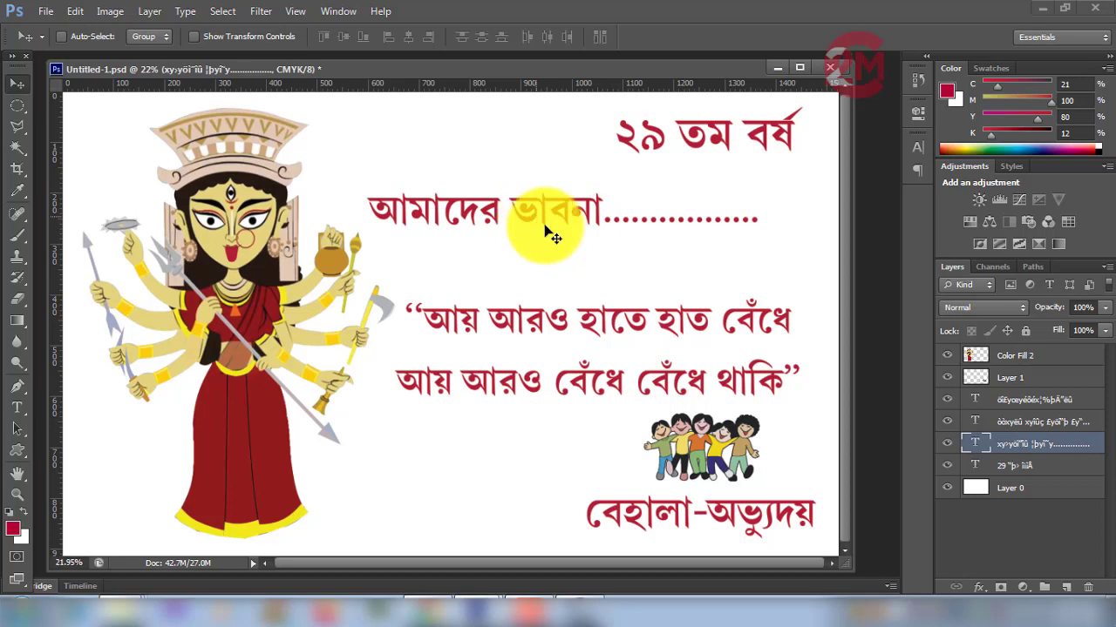
{"action": "key", "text": "ctrl+t"}
{"action": "left_click_drag", "start_coordinate": [751, 237], "coordinate": [768, 267]}
{"action": "key", "text": "Return"}
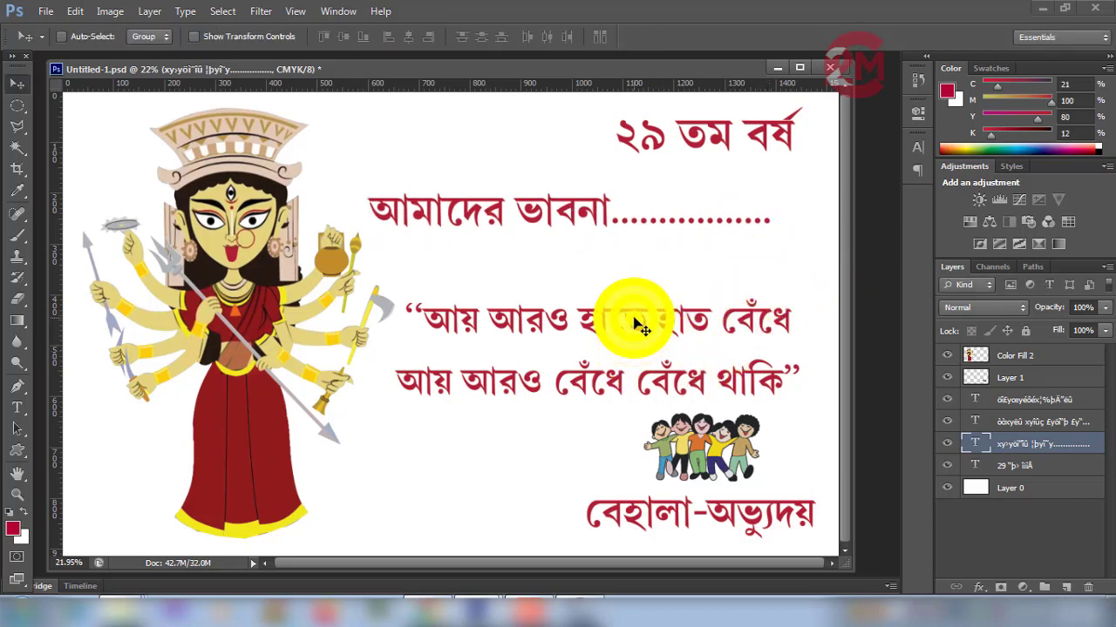
- Move the two-line quotation up about 61 mm and slightly left under the heading, and save the banner with the transformation applied
{"action": "right_click", "coordinate": [639, 325]}
{"action": "left_click", "coordinate": [654, 336]}
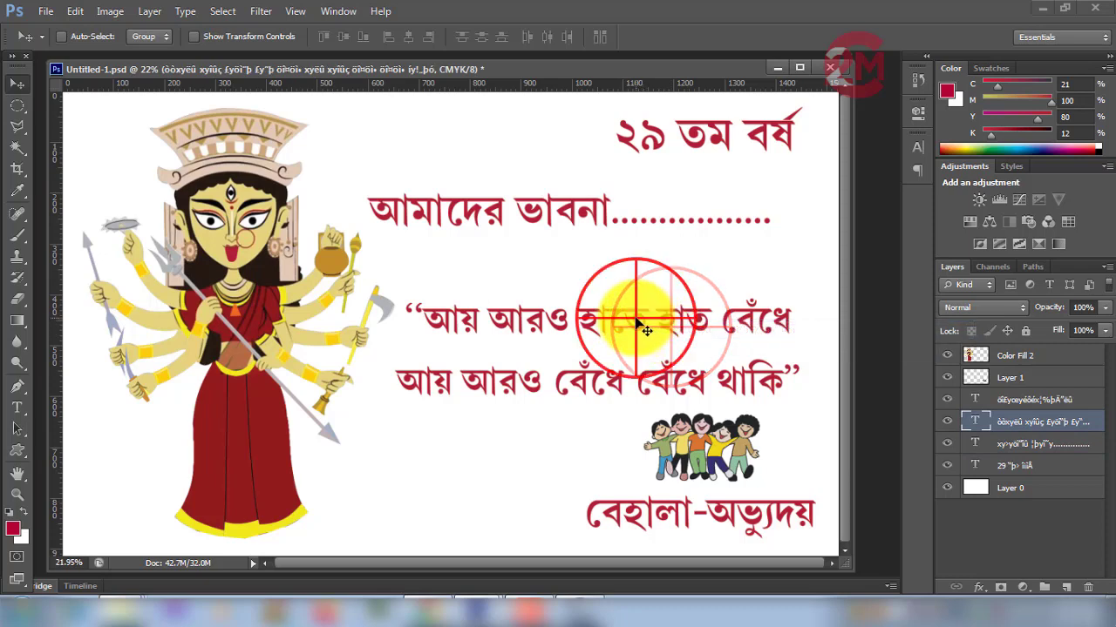
{"action": "left_click_drag", "start_coordinate": [636, 324], "coordinate": [637, 288]}
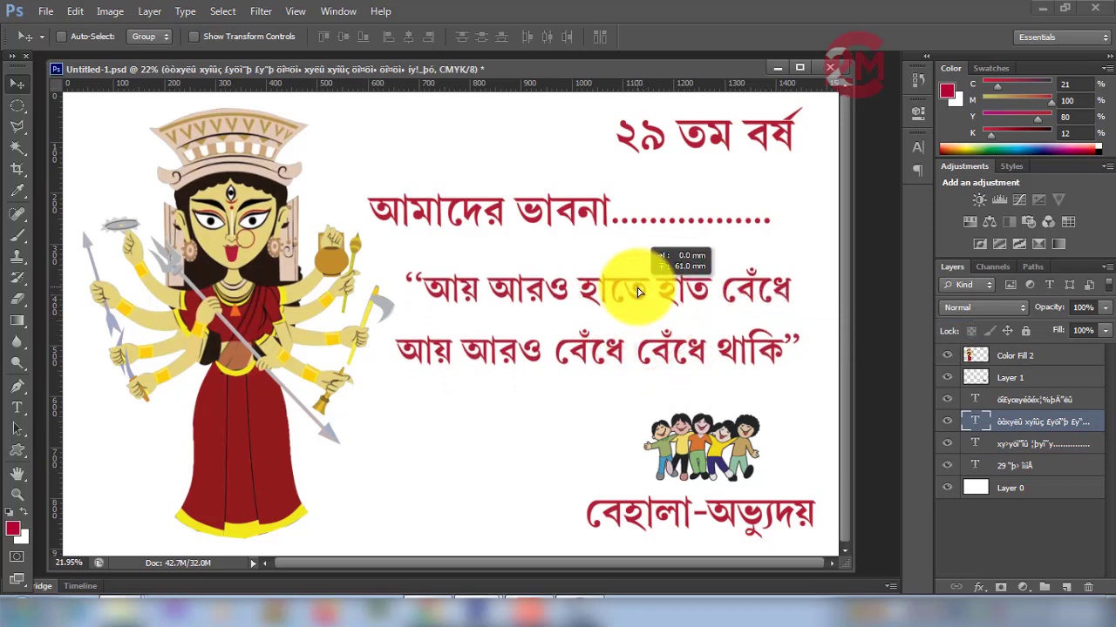
{"action": "key", "text": "ctrl+t"}
{"action": "mouse_move", "coordinate": [804, 384]}
{"action": "left_mouse_down"}
{"action": "mouse_move", "coordinate": [809, 368]}
{"action": "mouse_move", "coordinate": [808, 424]}
{"action": "mouse_move", "coordinate": [791, 393]}
{"action": "mouse_move", "coordinate": [809, 387]}
{"action": "left_mouse_up"}
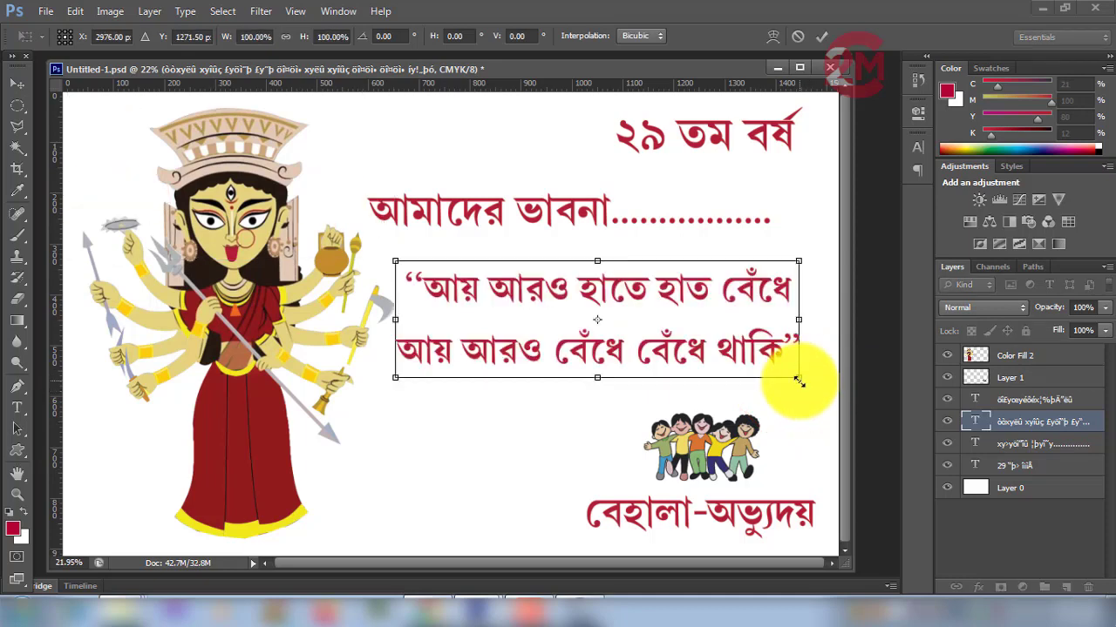
{"action": "key", "text": "Left"}
{"action": "key", "text": "Left"}
{"action": "key", "text": "Left"}
{"action": "key", "text": "Left"}
{"action": "key", "text": "Left"}
{"action": "key", "text": "Left"}
{"action": "key", "text": "Left"}
{"action": "key", "text": "Left"}
{"action": "key", "text": "Left"}
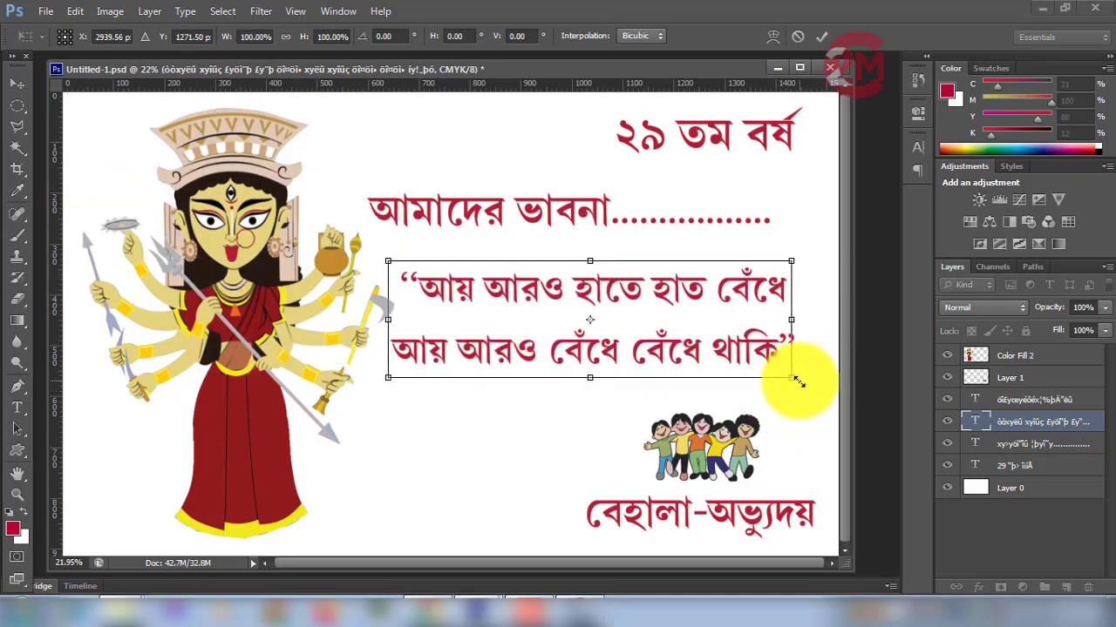
{"action": "key", "text": "Left"}
{"action": "key", "text": "Left"}
{"action": "key", "text": "Left"}
{"action": "key", "text": "Left"}
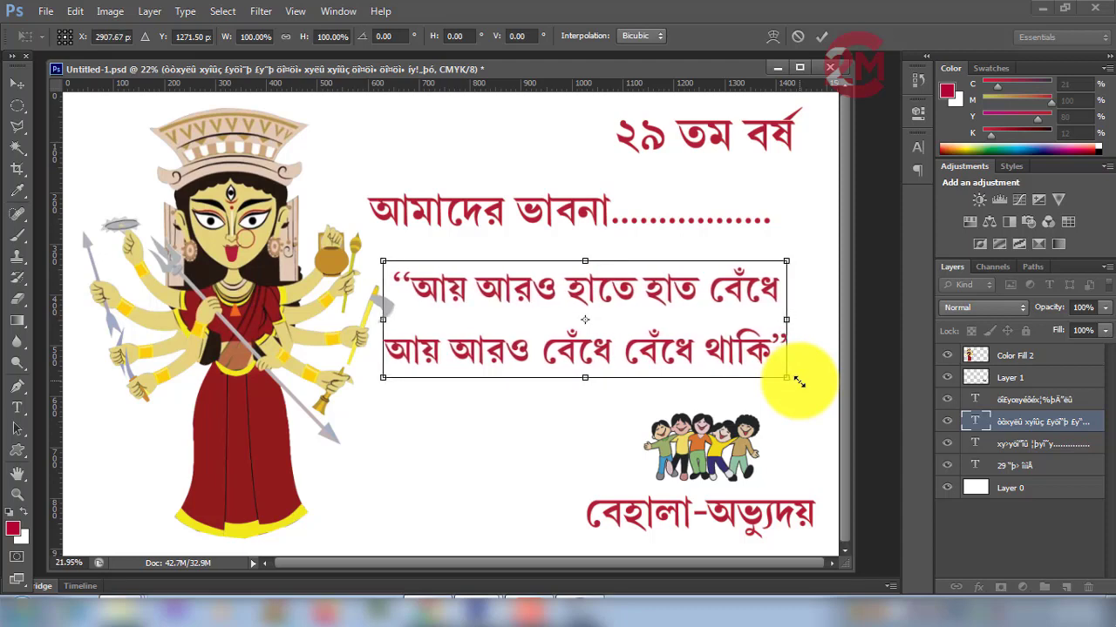
{"action": "key", "text": "ctrl+s"}
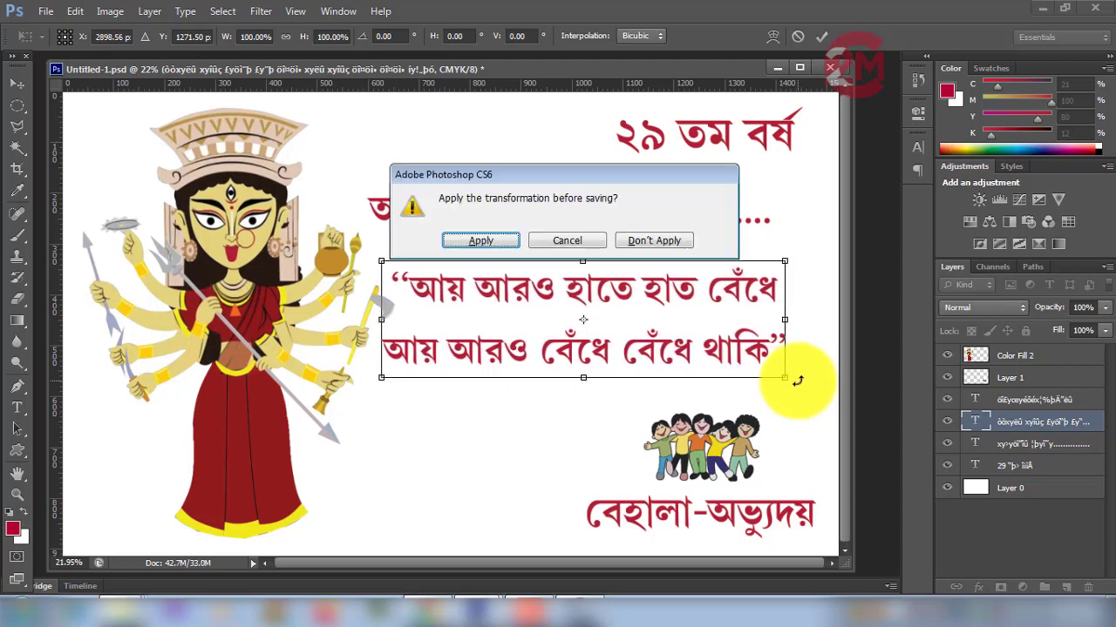
{"action": "left_click", "coordinate": [484, 242]}
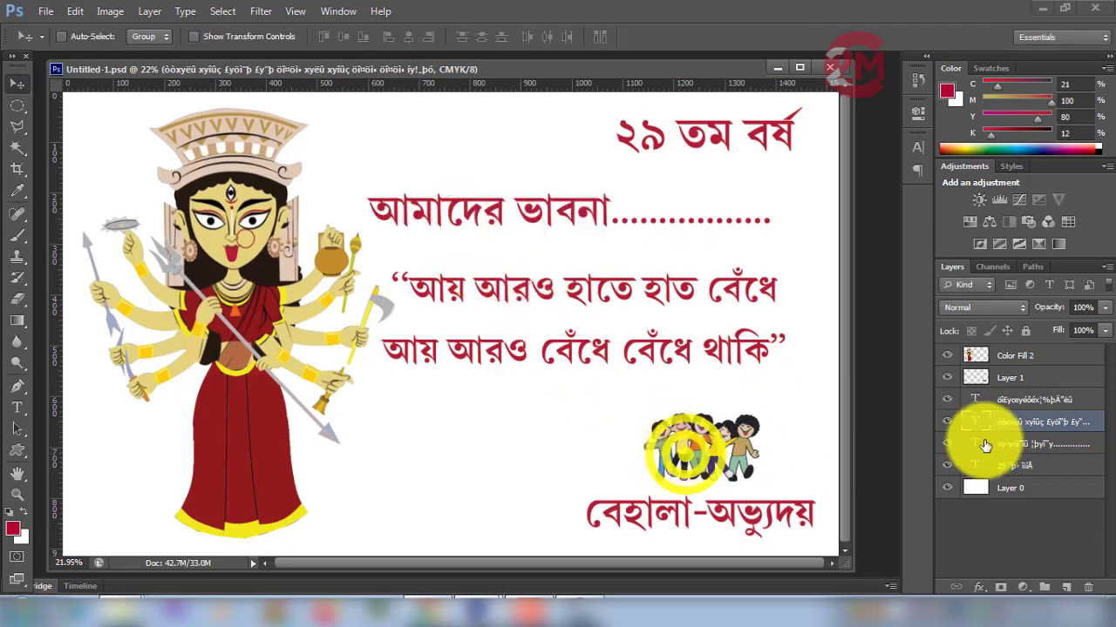
- Enlarge the children illustration to about 121% and move it up close below the quotation, saving the banner with the transformation applied
{"action": "left_click", "coordinate": [1033, 382]}
{"action": "key", "text": "ctrl+t"}
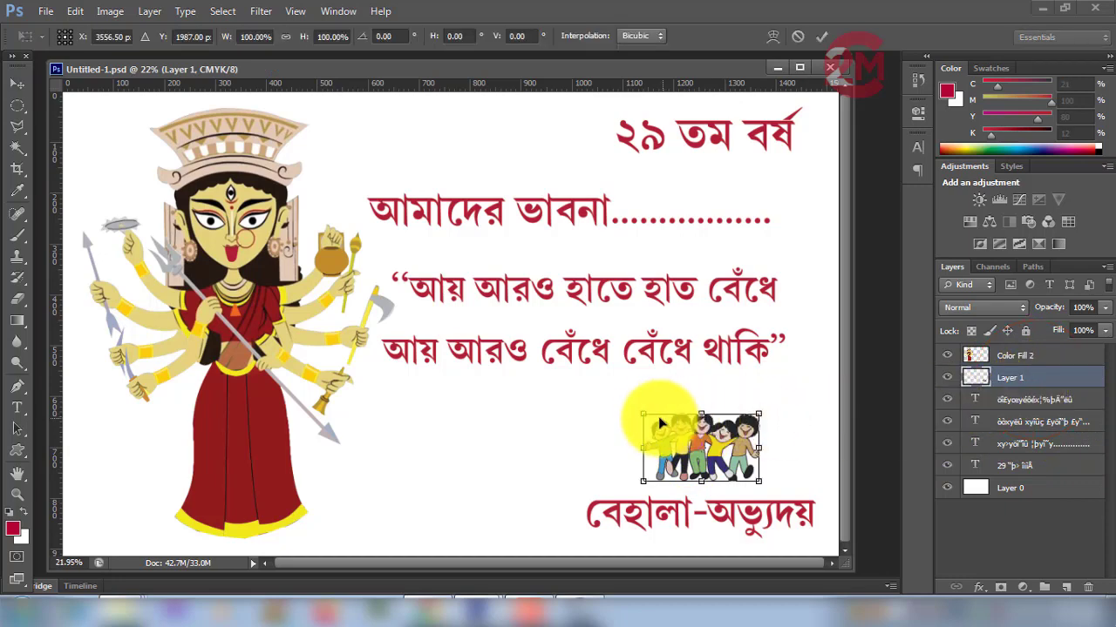
{"action": "left_click_drag", "start_coordinate": [639, 416], "coordinate": [618, 398]}
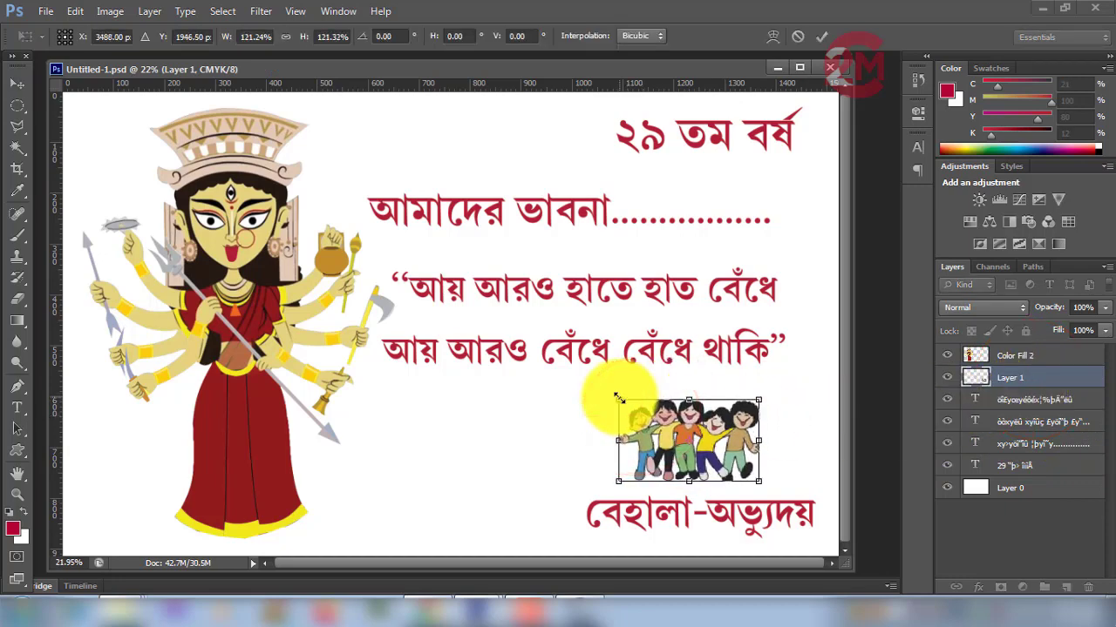
{"action": "key", "text": "Up"}
{"action": "key", "text": "Up"}
{"action": "key", "text": "Up"}
{"action": "key", "text": "Up"}
{"action": "key", "text": "Up"}
{"action": "key", "text": "Up"}
{"action": "key", "text": "Up"}
{"action": "key", "text": "Up"}
{"action": "key", "text": "Up"}
{"action": "key", "text": "Up"}
{"action": "key", "text": "Up"}
{"action": "key", "text": "Up"}
{"action": "key", "text": "Up"}
{"action": "key", "text": "Up"}
{"action": "key", "text": "Up"}
{"action": "key", "text": "Up"}
{"action": "key", "text": "Up"}
{"action": "key", "text": "Up"}
{"action": "key", "text": "Up"}
{"action": "key", "text": "Up"}
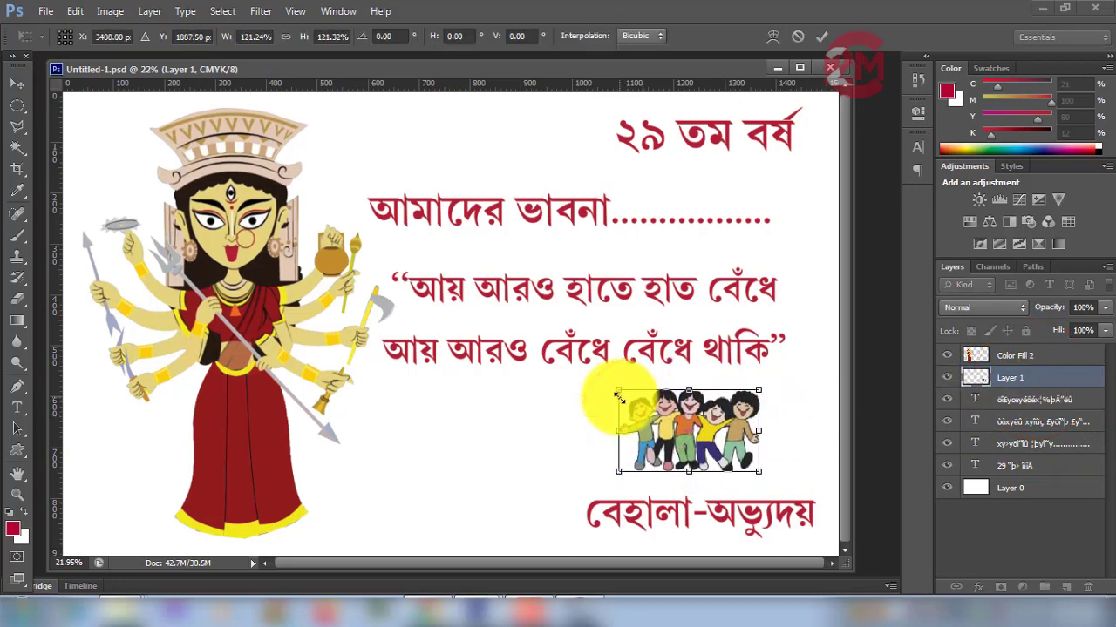
{"action": "key", "text": "Up"}
{"action": "key", "text": "Up"}
{"action": "key", "text": "Up"}
{"action": "key", "text": "Up"}
{"action": "key", "text": "Up"}
{"action": "key", "text": "Up"}
{"action": "key", "text": "Up"}
{"action": "key", "text": "Up"}
{"action": "key", "text": "Up"}
{"action": "key", "text": "Up"}
{"action": "key", "text": "Up"}
{"action": "key", "text": "Up"}
{"action": "key", "text": "Up"}
{"action": "key", "text": "Up"}
{"action": "key", "text": "Up"}
{"action": "key", "text": "Up"}
{"action": "key", "text": "Up"}
{"action": "key", "text": "Up"}
{"action": "key", "text": "Up"}
{"action": "key", "text": "Up"}
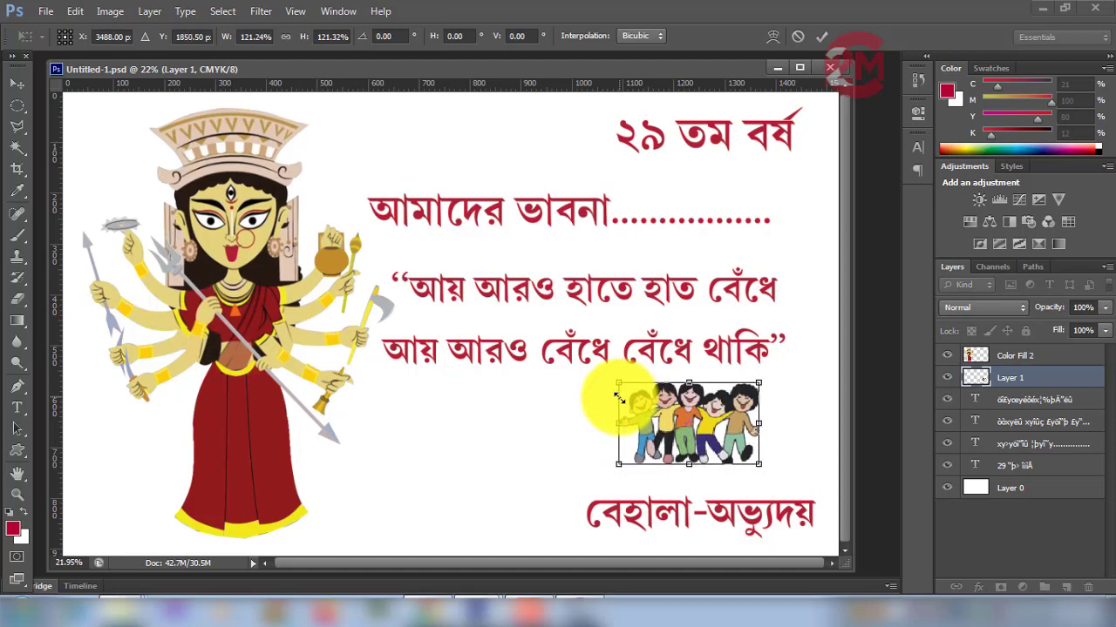
{"action": "key", "text": "ctrl+s"}
{"action": "left_click", "coordinate": [486, 238]}
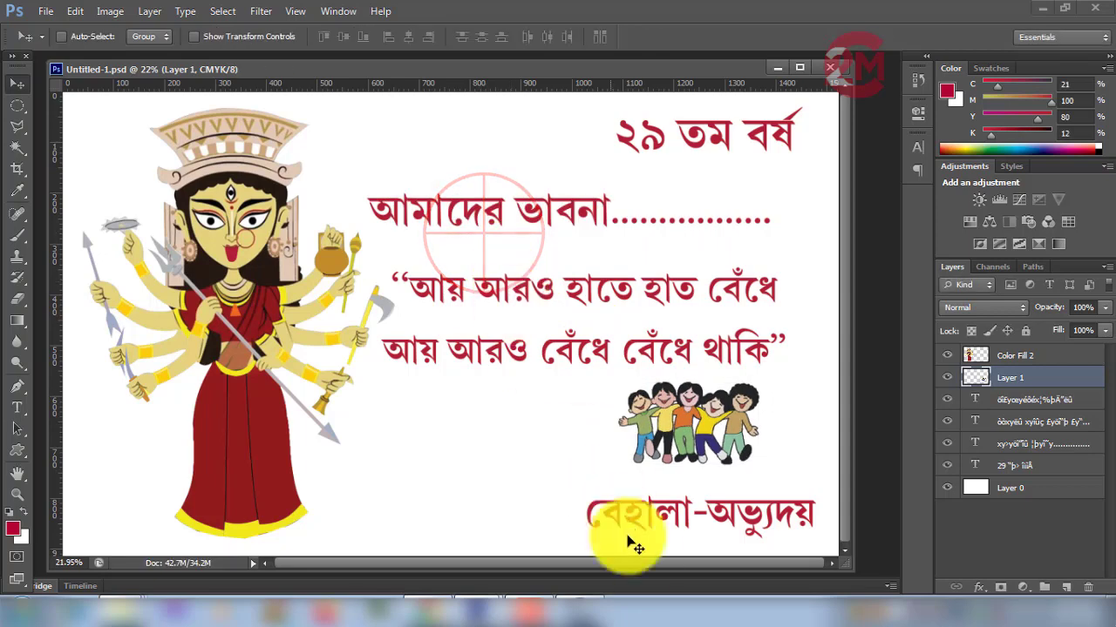
- Select the "বেহালা-অভ্যুদয়" text layer and move the text slightly to the left below the children illustration
{"action": "right_click", "coordinate": [640, 512]}
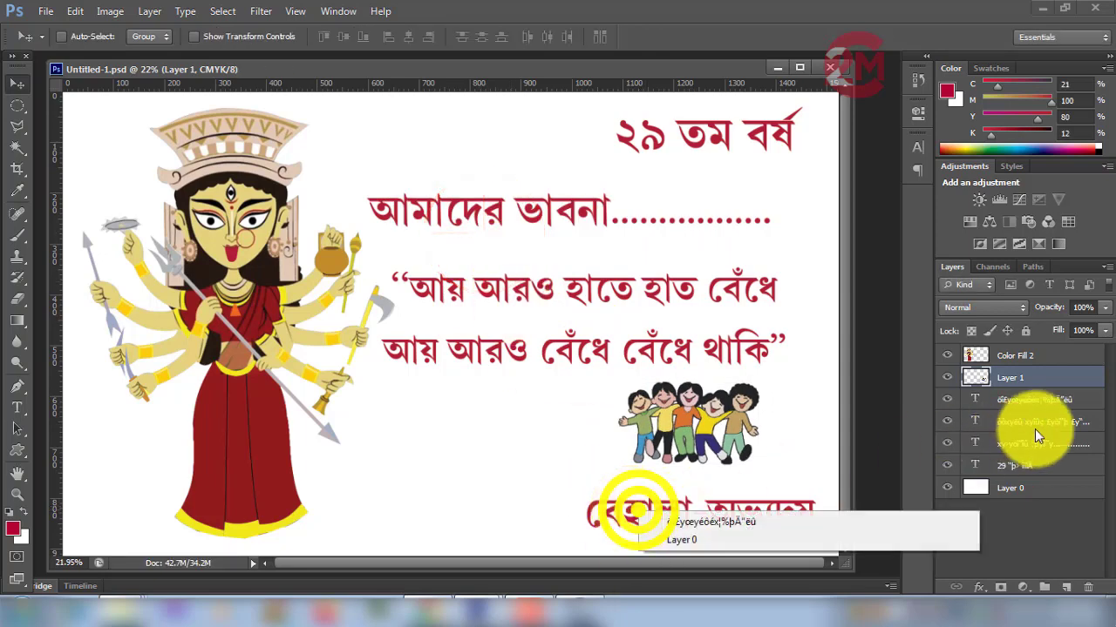
{"action": "left_click", "coordinate": [1065, 380]}
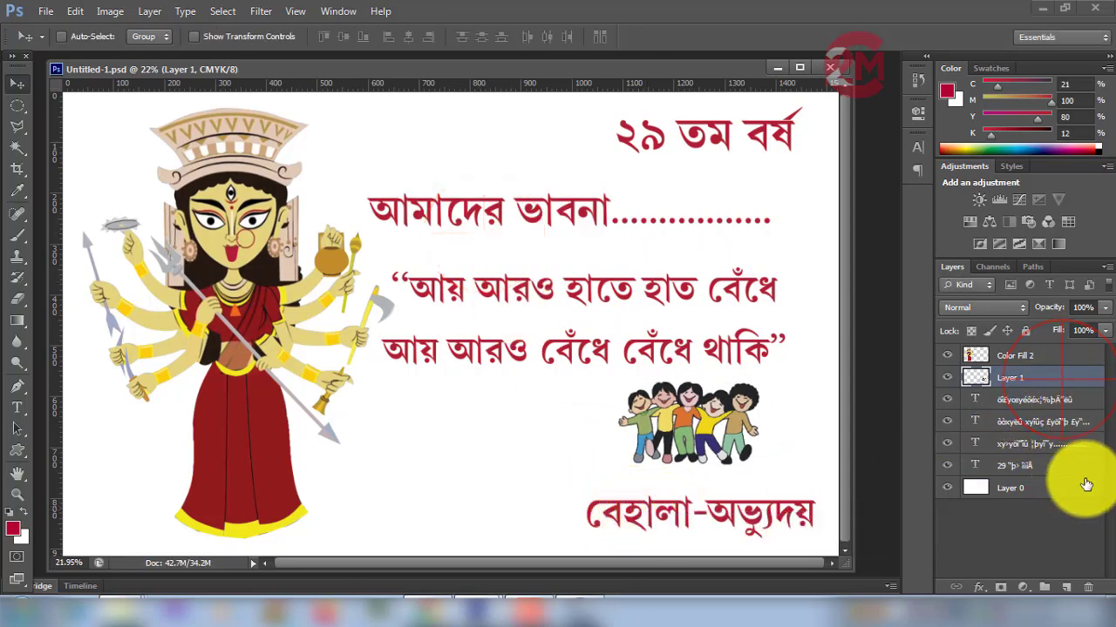
{"action": "left_click", "coordinate": [1041, 400]}
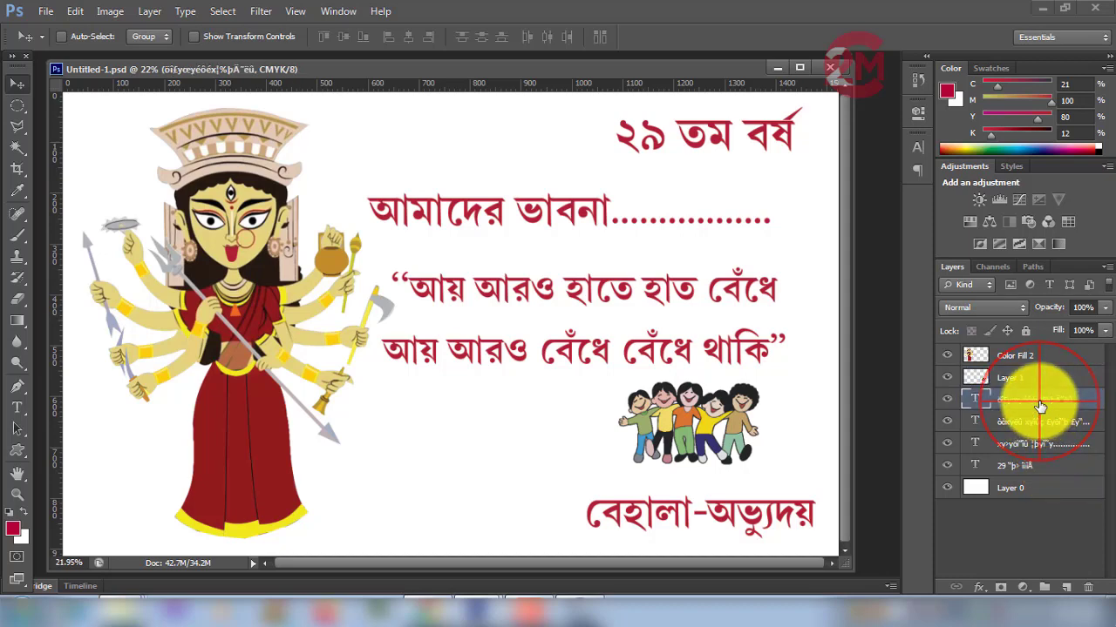
{"action": "left_click", "coordinate": [946, 399]}
{"action": "left_click", "coordinate": [946, 399]}
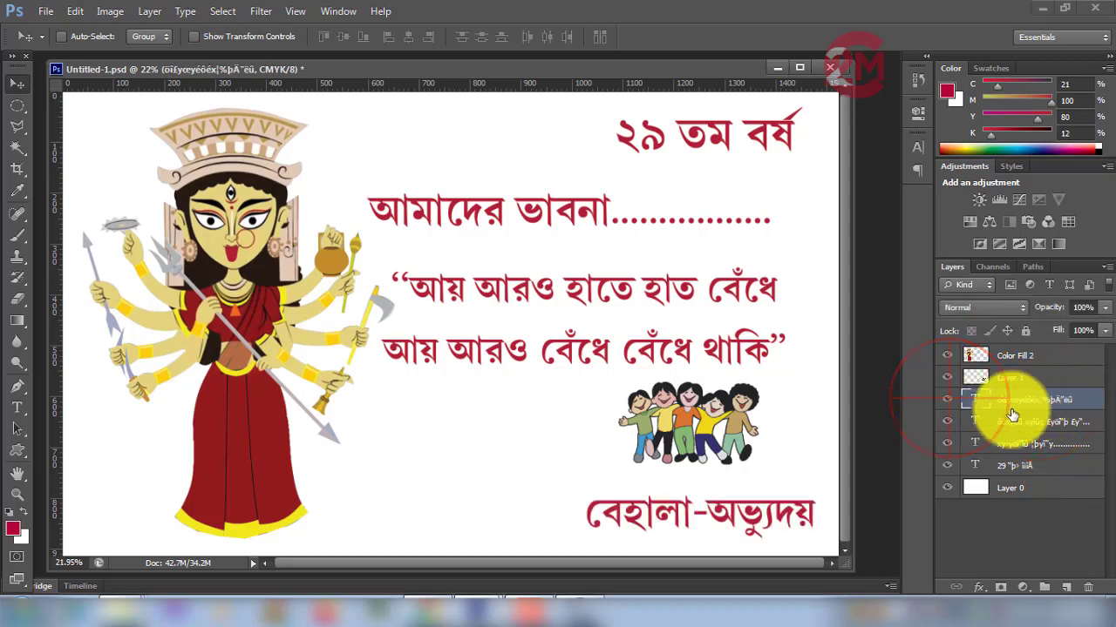
{"action": "left_click_drag", "start_coordinate": [734, 522], "coordinate": [711, 515]}
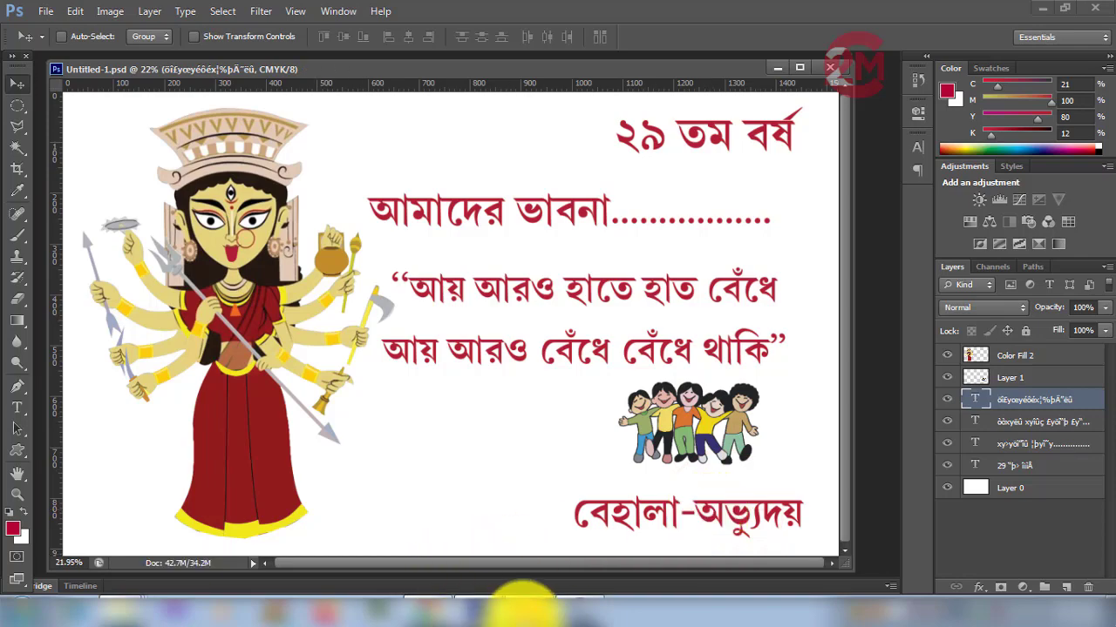
- Check the card layout in CorelDRAW and open the Logo JPEG from the FLEX folder in Photoshop
{"action": "mouse_move", "coordinate": [571, 602]}
{"action": "left_click", "coordinate": [567, 548]}
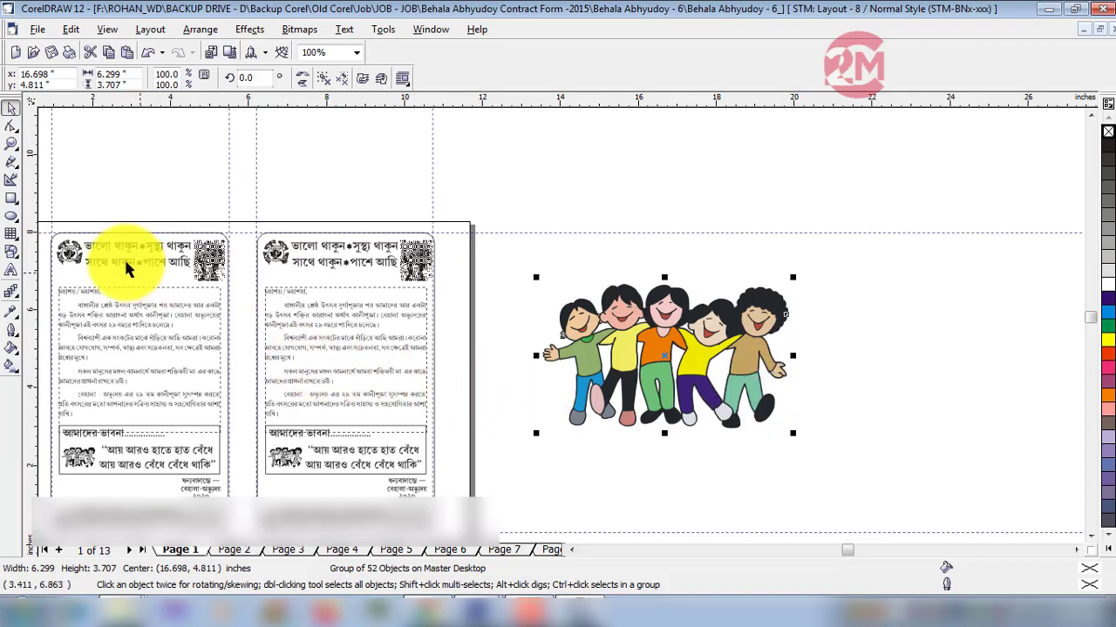
{"action": "scroll", "coordinate": [236, 238], "scroll_direction": "up", "scroll_amount": 2}
{"action": "right_click", "coordinate": [273, 124]}
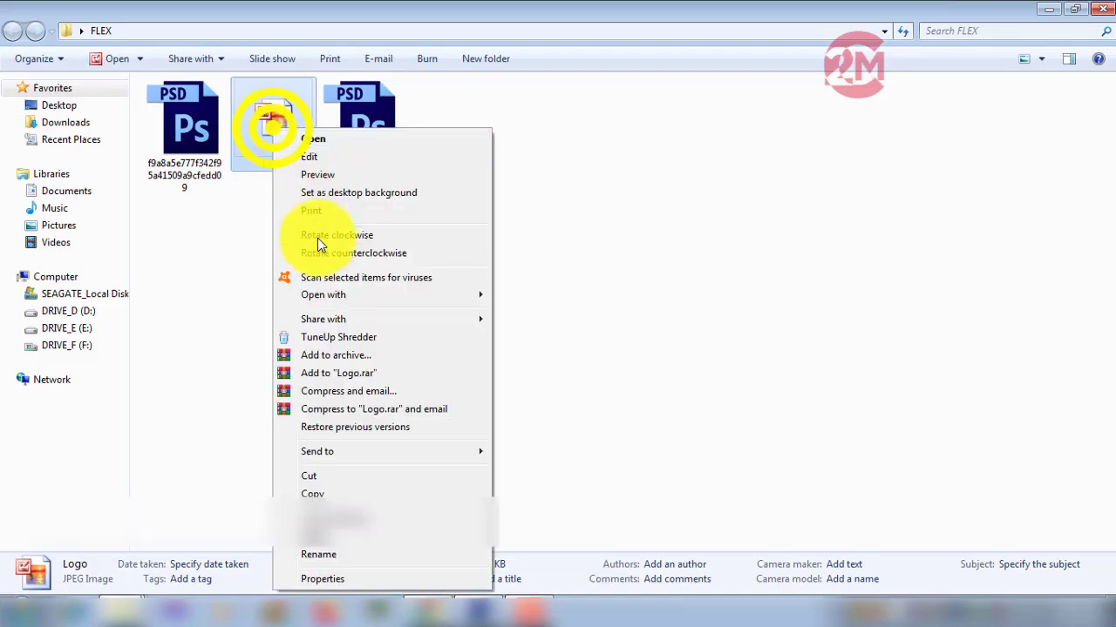
{"action": "left_click", "coordinate": [329, 299]}
{"action": "left_click", "coordinate": [552, 299]}
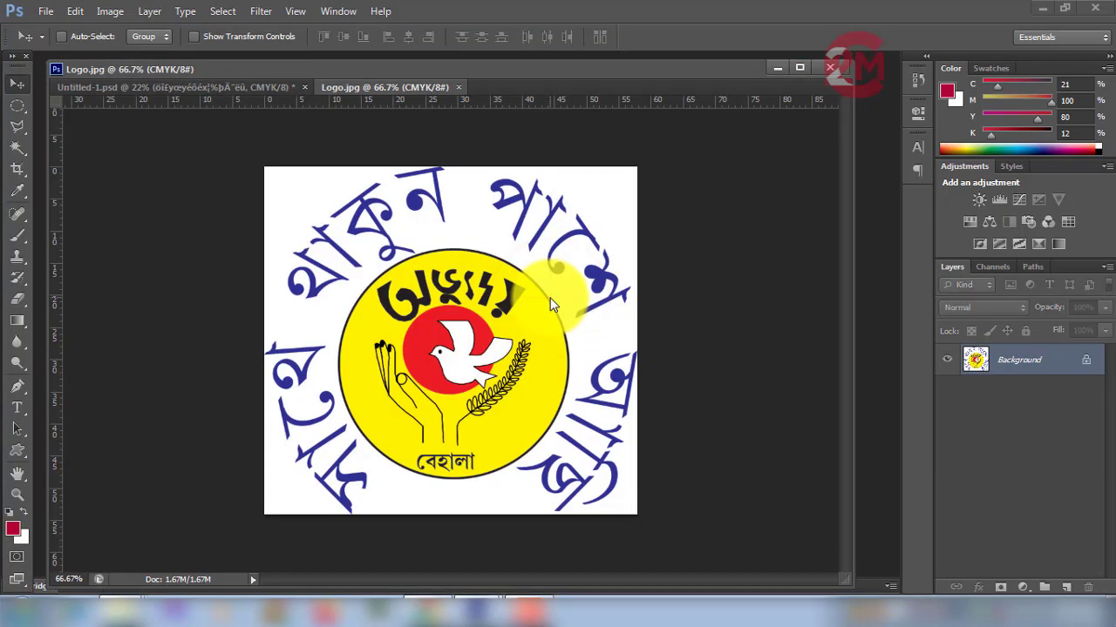
- Convert the logo's background to a regular layer and delete all its white areas using the Magic Wand and Similar selection
{"action": "double_click", "coordinate": [1071, 358]}
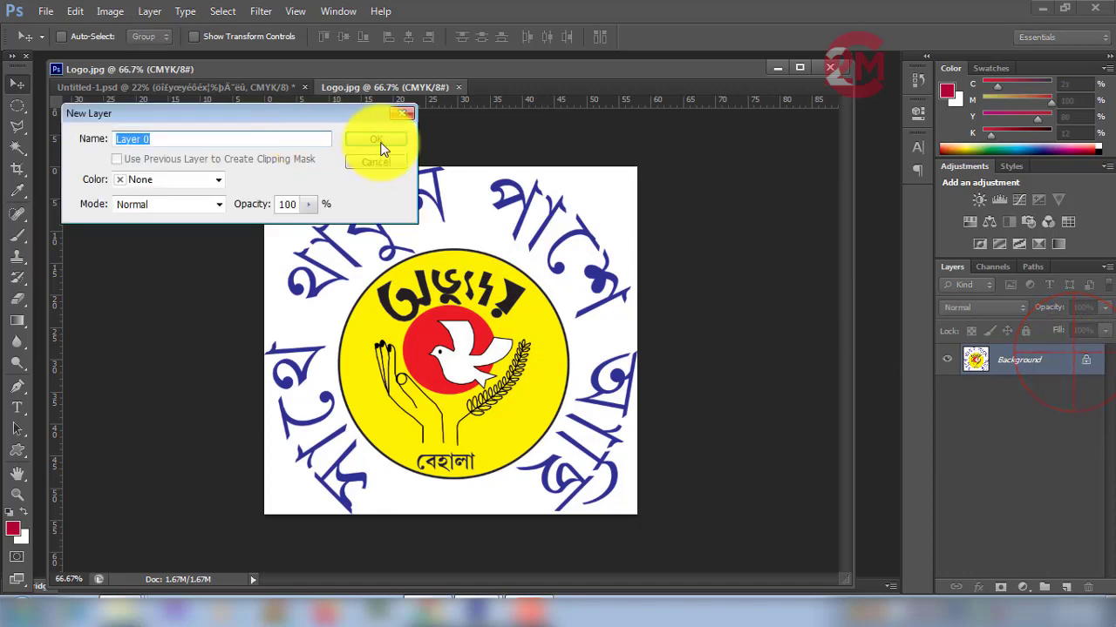
{"action": "left_click", "coordinate": [376, 140]}
{"action": "left_click", "coordinate": [17, 144]}
{"action": "left_click", "coordinate": [311, 207]}
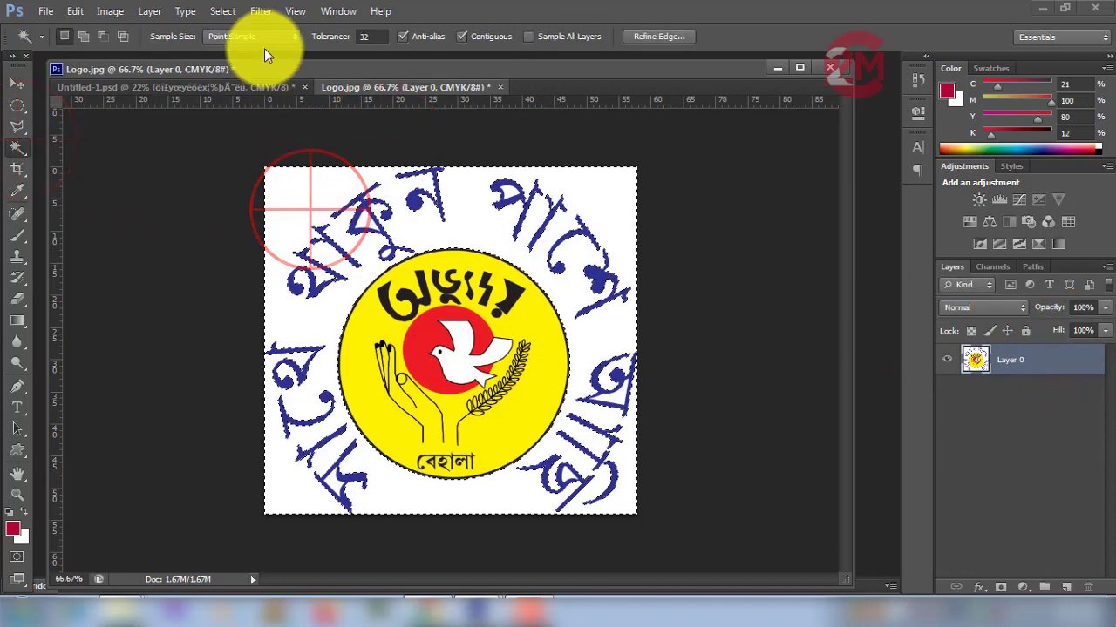
{"action": "left_click", "coordinate": [222, 11]}
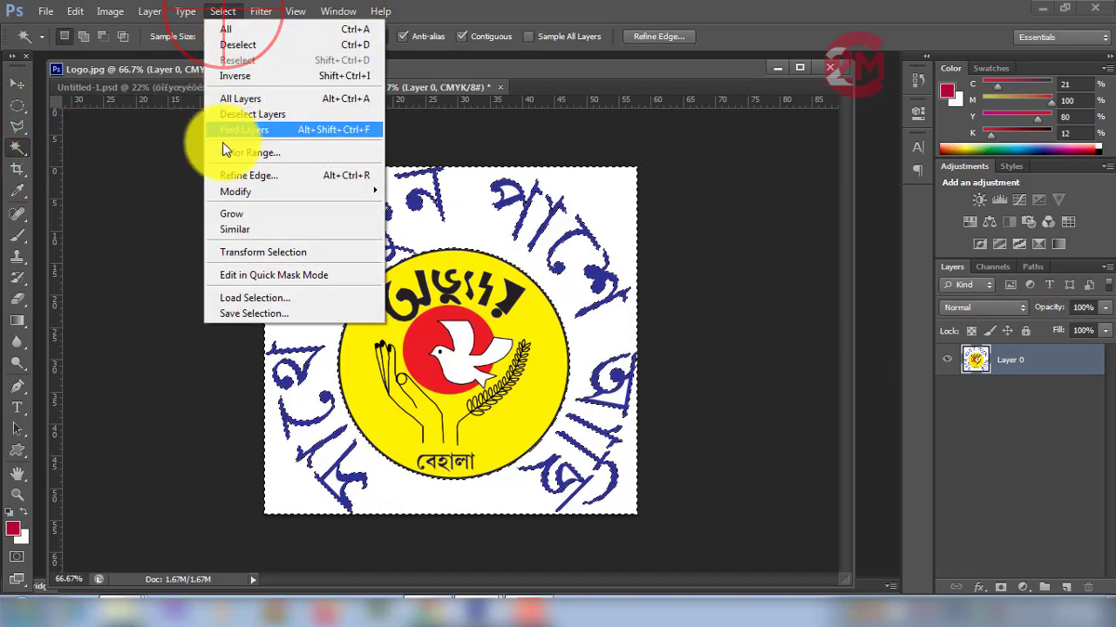
{"action": "left_click", "coordinate": [237, 229]}
{"action": "key", "text": "Delete"}
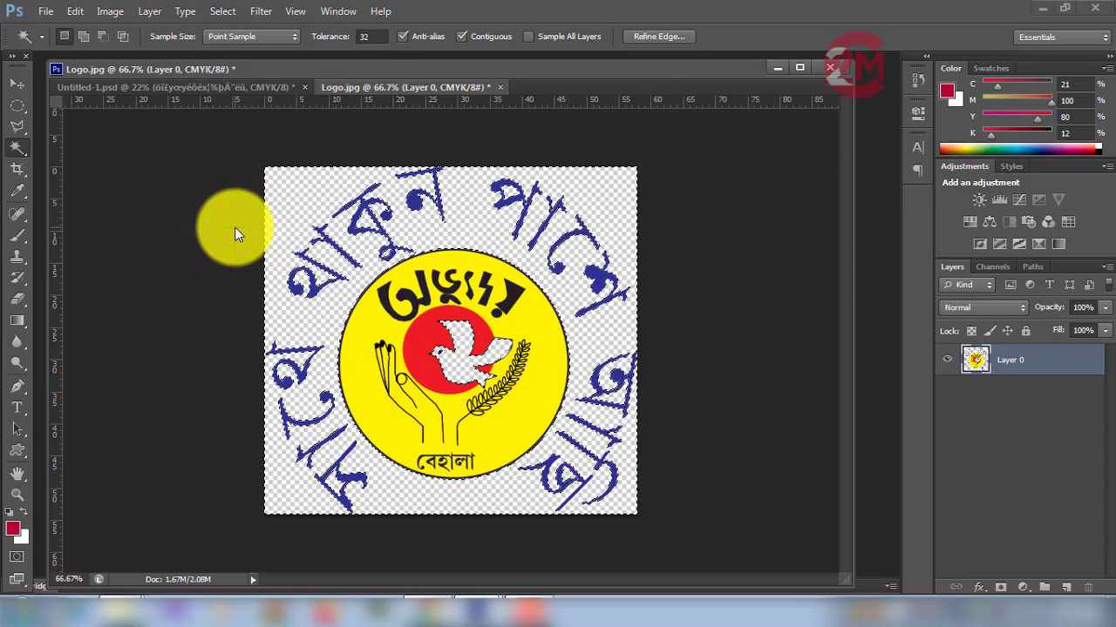
- Float the Logo.jpg document in its own window and copy the cut-out logo into the banner
{"action": "left_click_drag", "start_coordinate": [358, 89], "coordinate": [620, 132]}
{"action": "left_click", "coordinate": [13, 86]}
{"action": "left_click_drag", "start_coordinate": [943, 318], "coordinate": [432, 429]}
- Move the floating Logo.jpg window aside and close the document without saving its changes
{"action": "left_click_drag", "start_coordinate": [985, 131], "coordinate": [753, 190]}
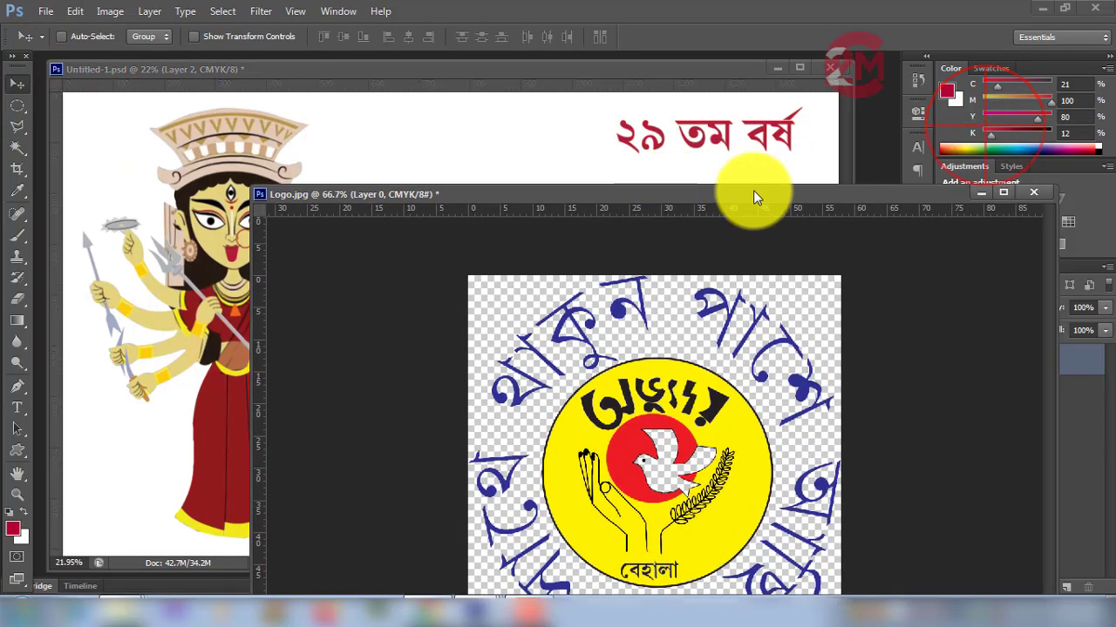
{"action": "left_click", "coordinate": [1032, 192]}
{"action": "left_click", "coordinate": [480, 241]}
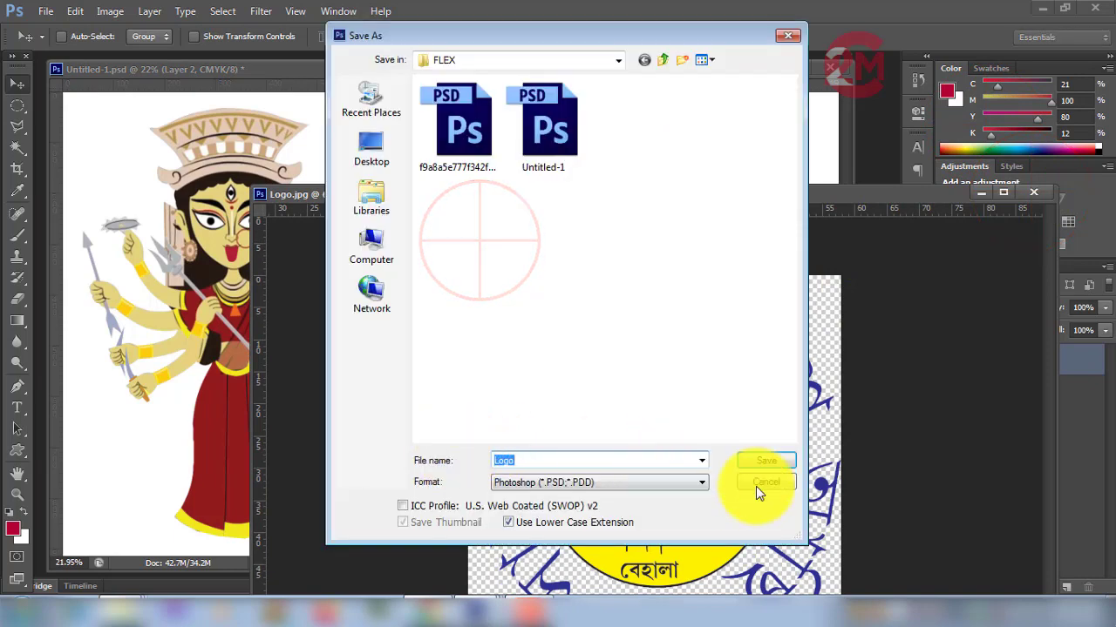
{"action": "left_click", "coordinate": [770, 479]}
{"action": "left_click", "coordinate": [1034, 192]}
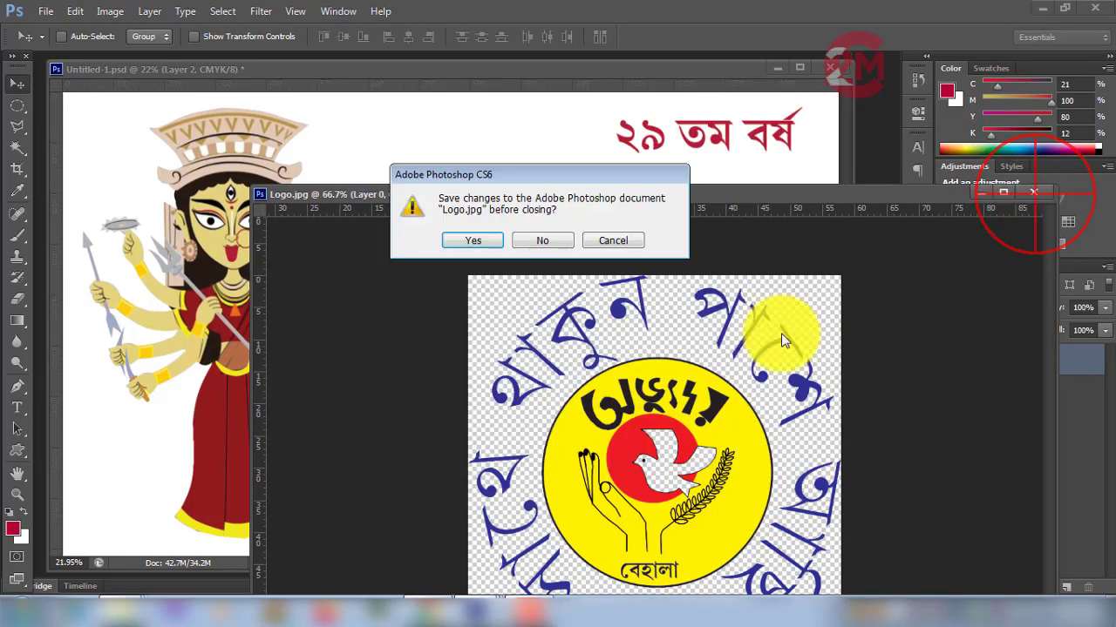
{"action": "left_click", "coordinate": [550, 252]}
- Scale down the pasted logo with Free Transform and place it just before the "বেহালা-অভ্যুদয়" text
{"action": "left_click_drag", "start_coordinate": [263, 528], "coordinate": [471, 487]}
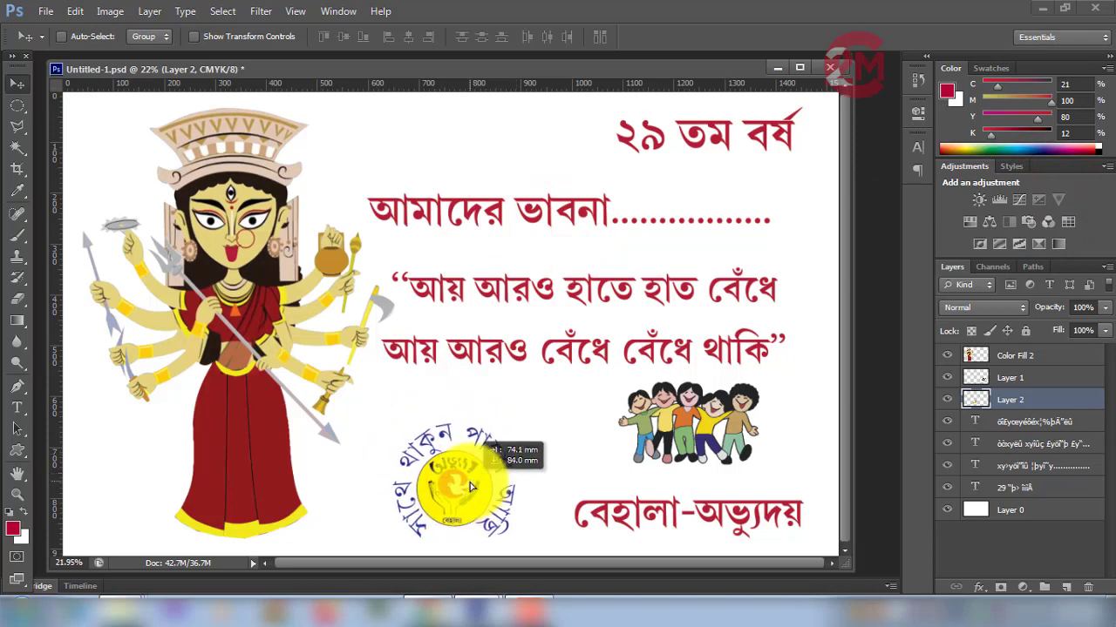
{"action": "key", "text": "ctrl+t"}
{"action": "left_click_drag", "start_coordinate": [514, 427], "coordinate": [499, 447]}
{"action": "key", "text": "Return"}
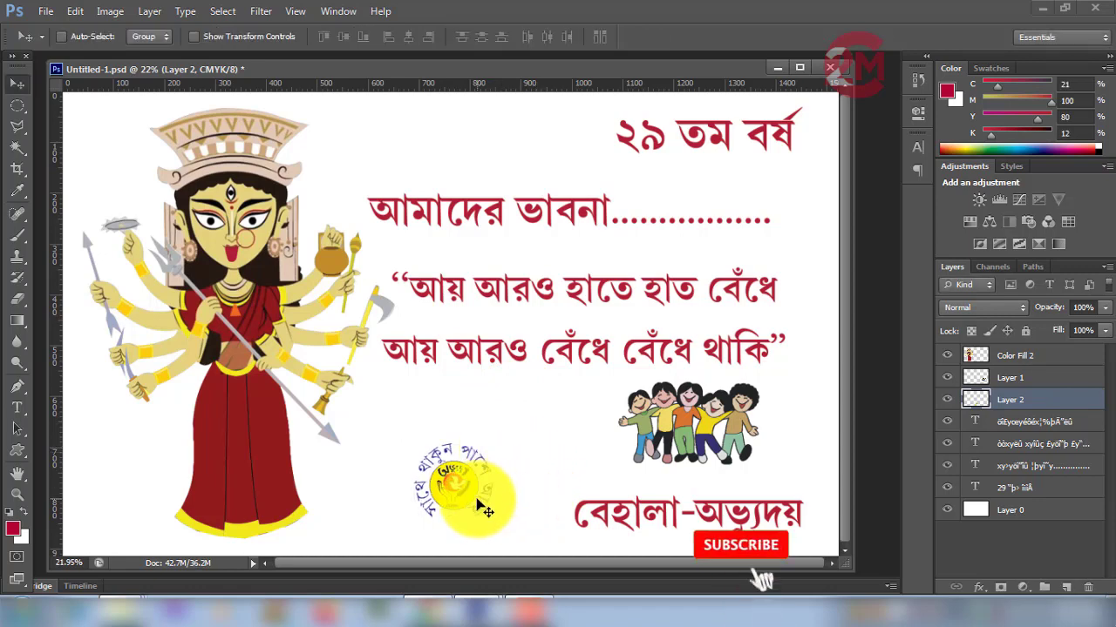
{"action": "left_click_drag", "start_coordinate": [485, 510], "coordinate": [527, 541]}
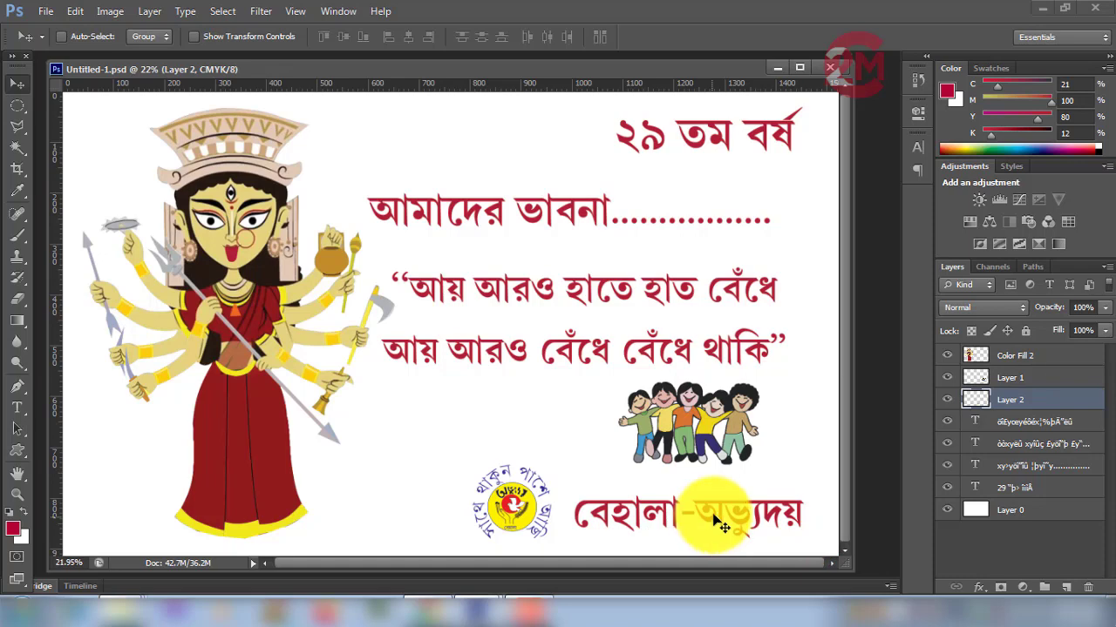
- Widen the banner's document window to show the whole canvas and activate the Eyedropper tool
{"action": "left_click_drag", "start_coordinate": [853, 320], "coordinate": [888, 323]}
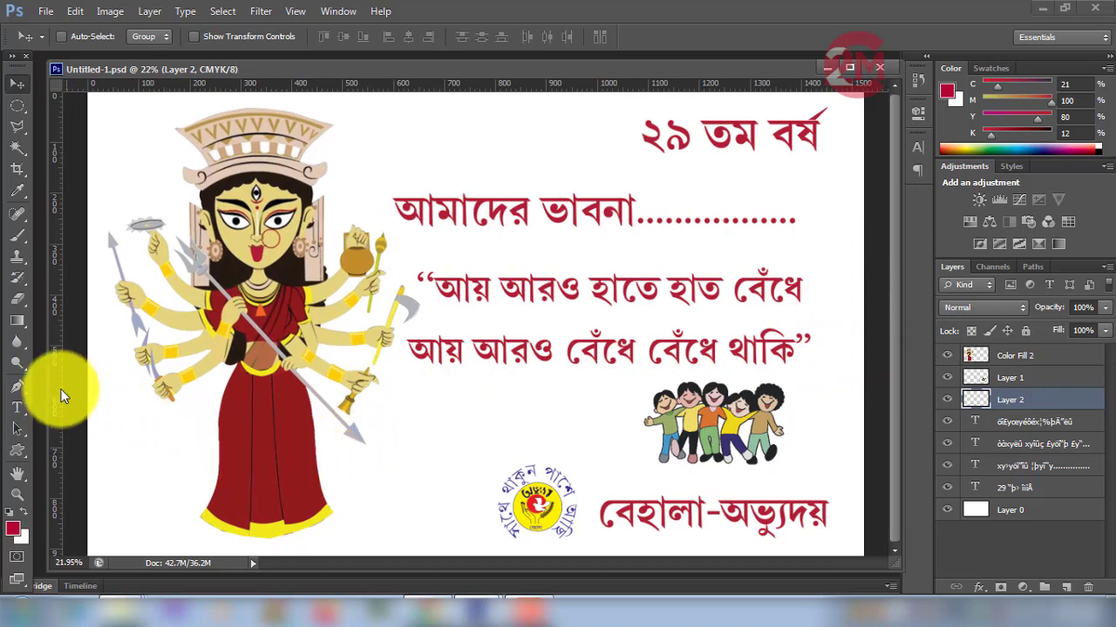
{"action": "left_click", "coordinate": [18, 190]}
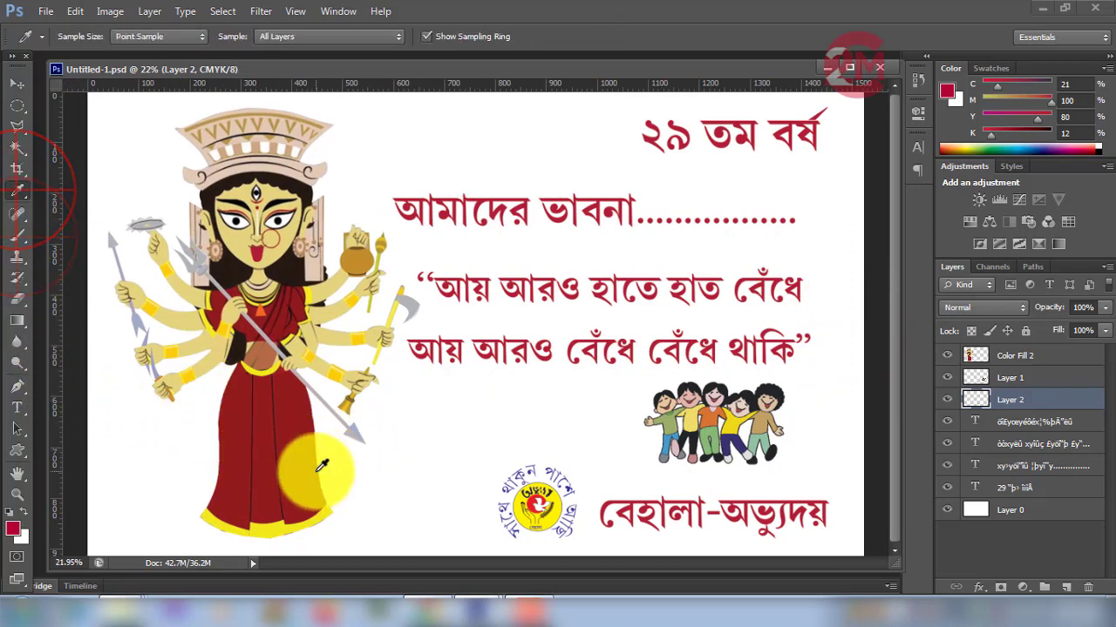